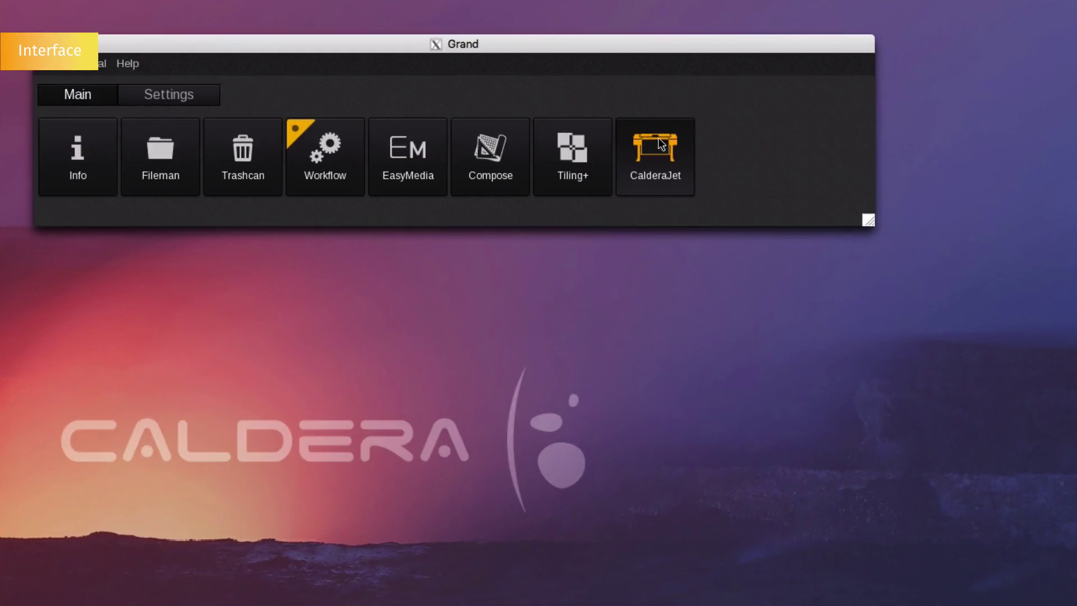
# - Change the CalderaJet printer icon to a green Digital Press
pyautogui.rightClick(701, 130)
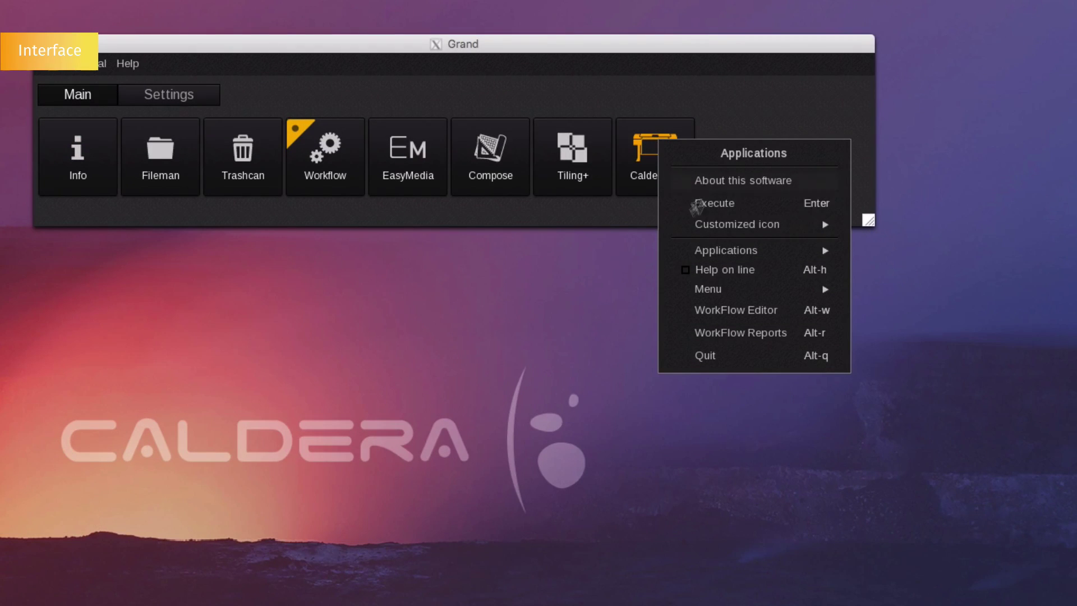
pyautogui.moveTo(706, 227)
pyautogui.moveTo(853, 230)
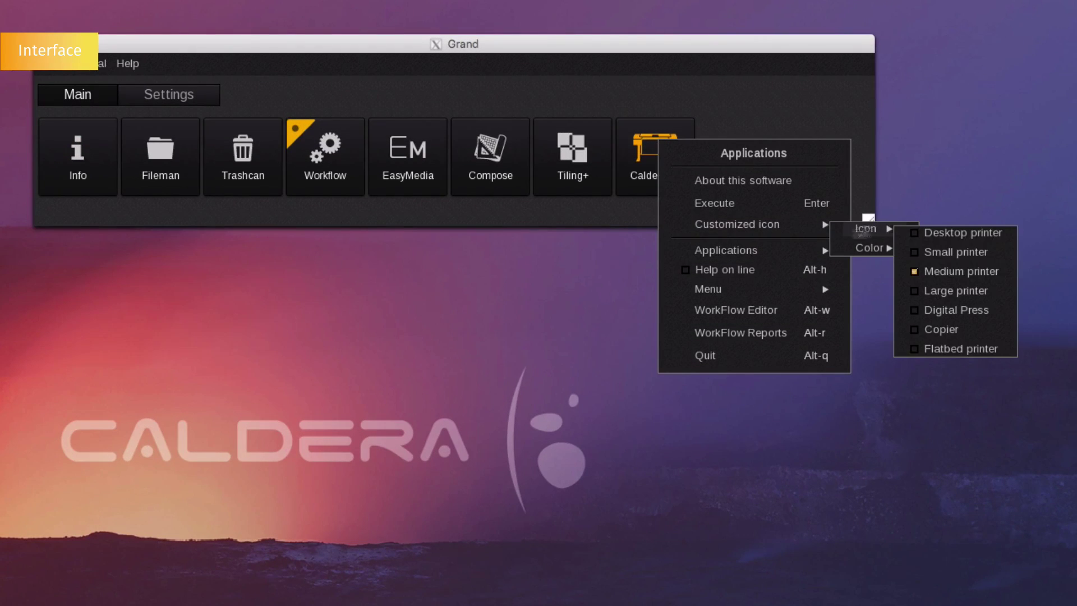
pyautogui.click(920, 310)
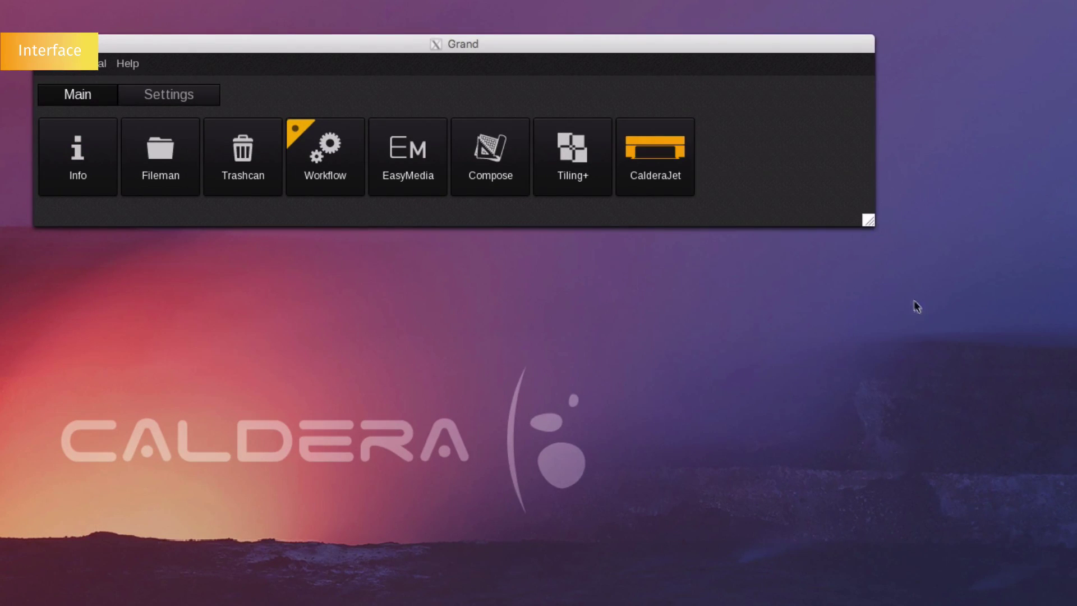
pyautogui.rightClick(671, 152)
pyautogui.moveTo(749, 238)
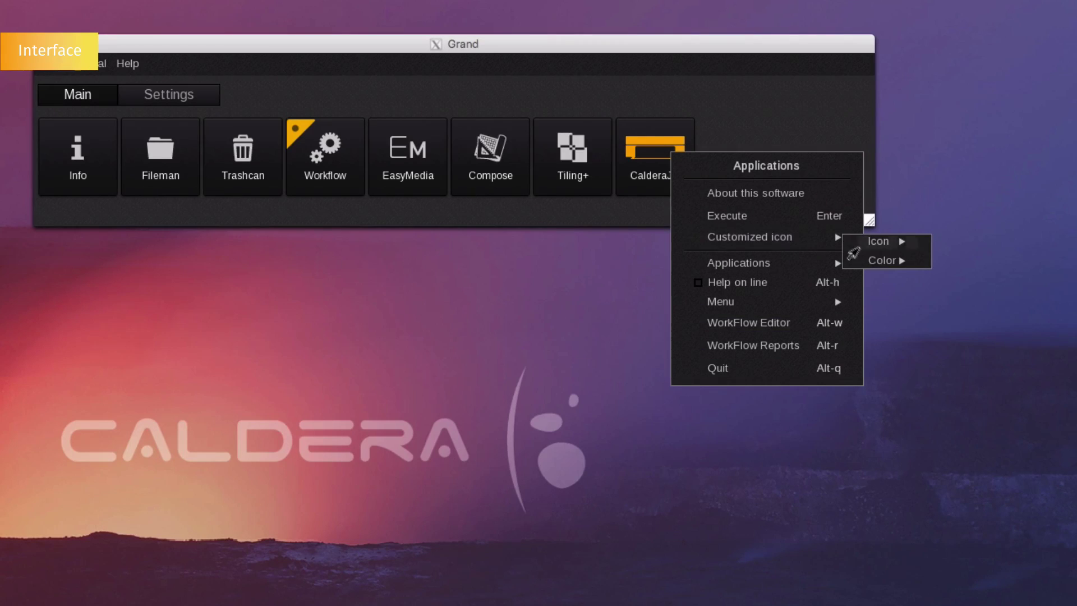
pyautogui.moveTo(870, 261)
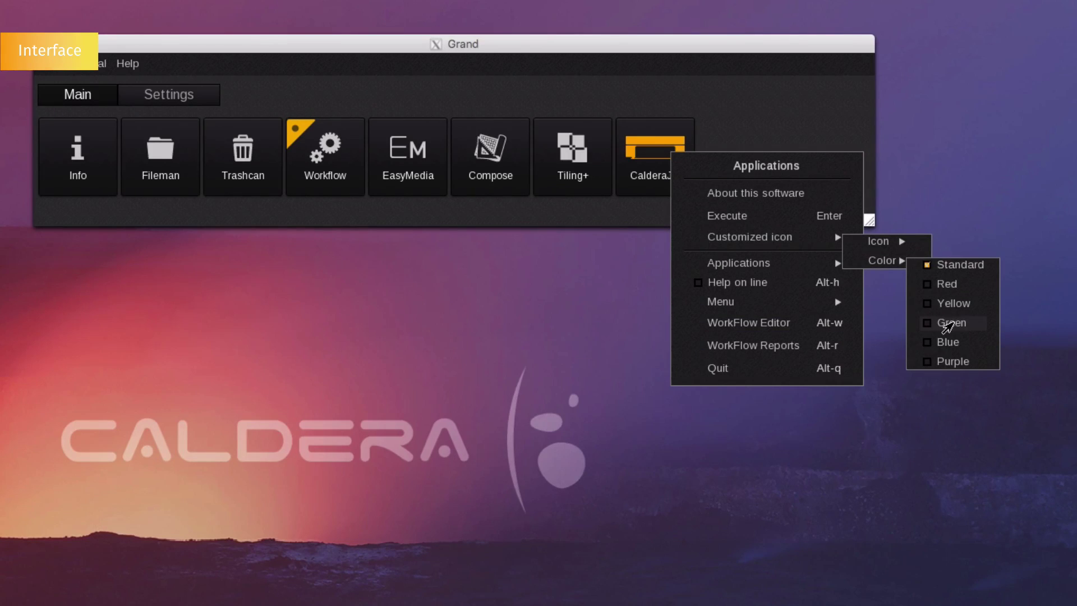
pyautogui.click(947, 323)
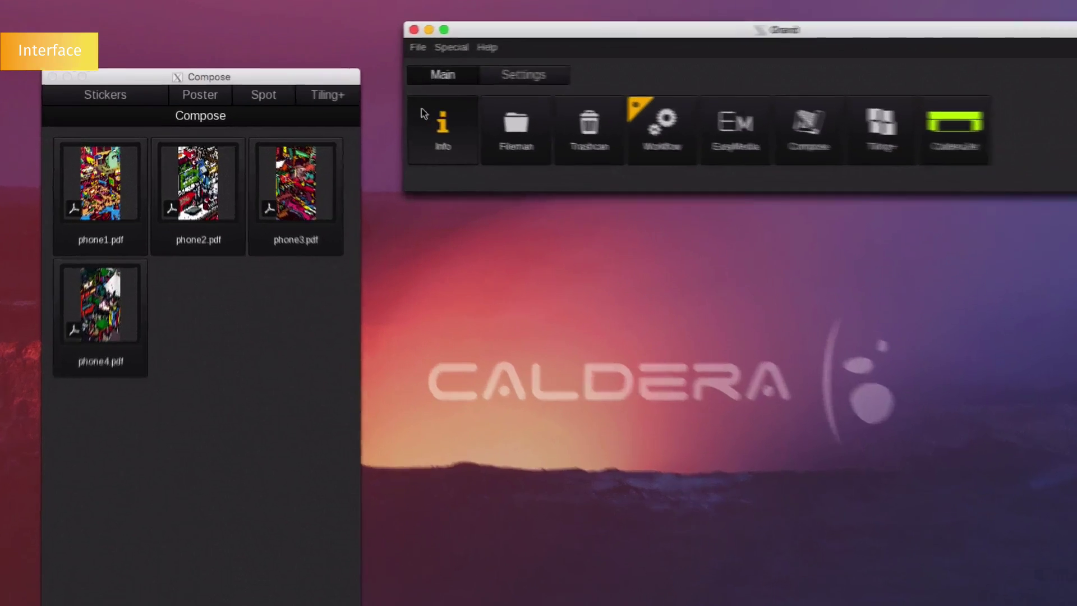
# - Add a new tab named 'Demo' to the Compose window and switch to it
pyautogui.click(292, 109)
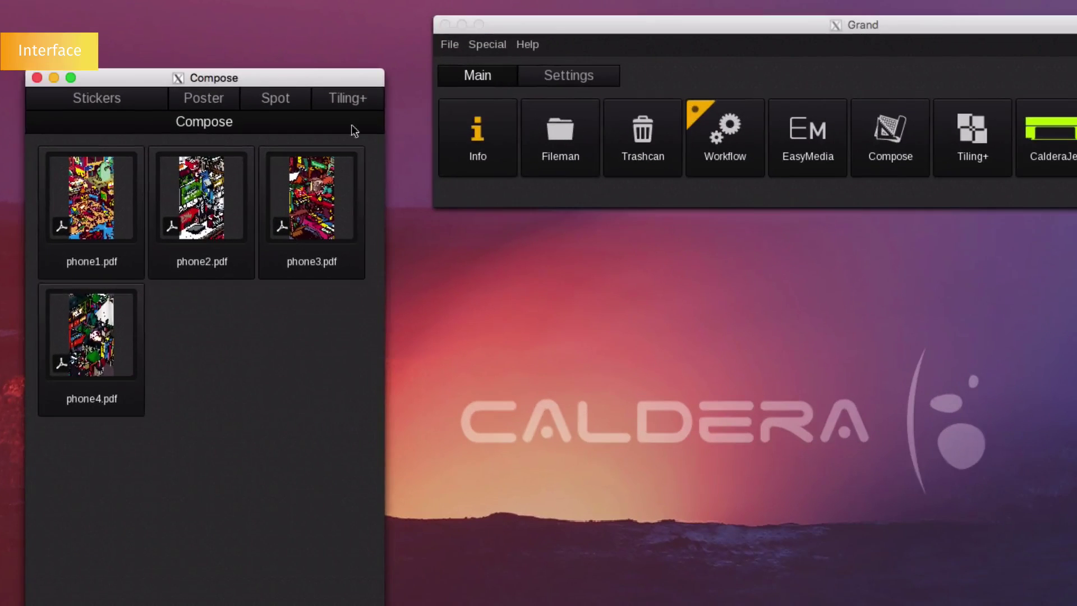
pyautogui.rightClick(344, 126)
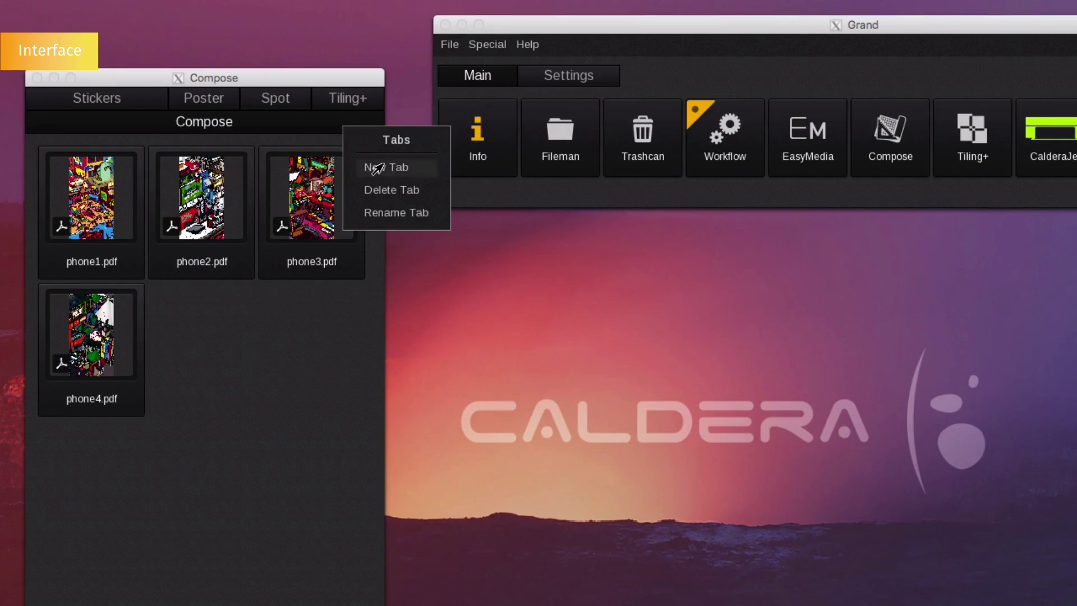
pyautogui.click(387, 163)
pyautogui.click(807, 128)
pyautogui.write('Demo')
pyautogui.click(831, 170)
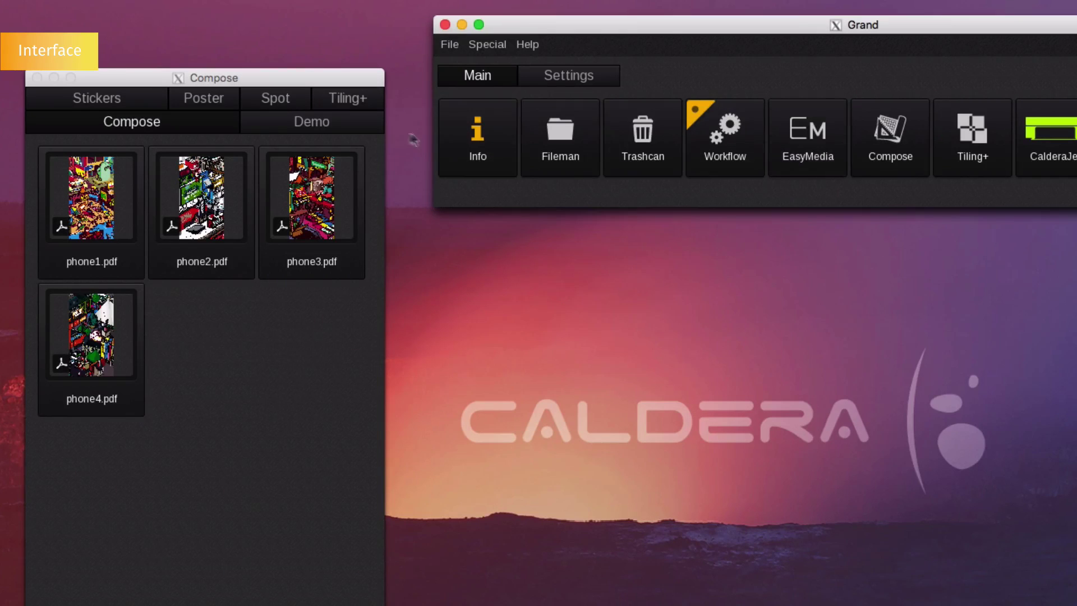
pyautogui.click(363, 130)
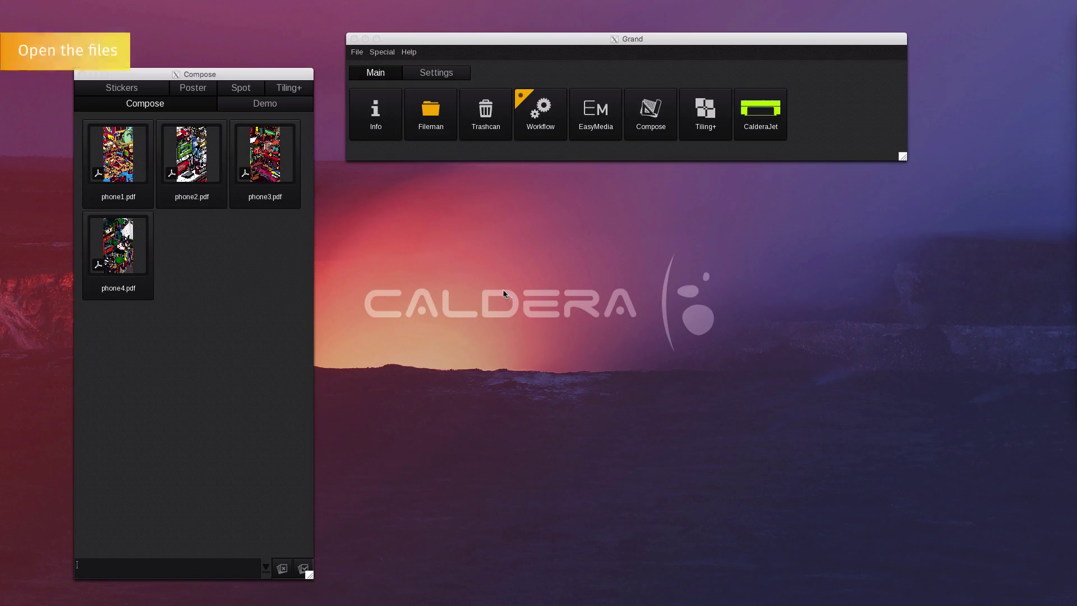
# - Load Calderaman_1.jpg and Calderaman_2.jpg from Pictures through Fileman, then close Fileman
pyautogui.click(256, 106)
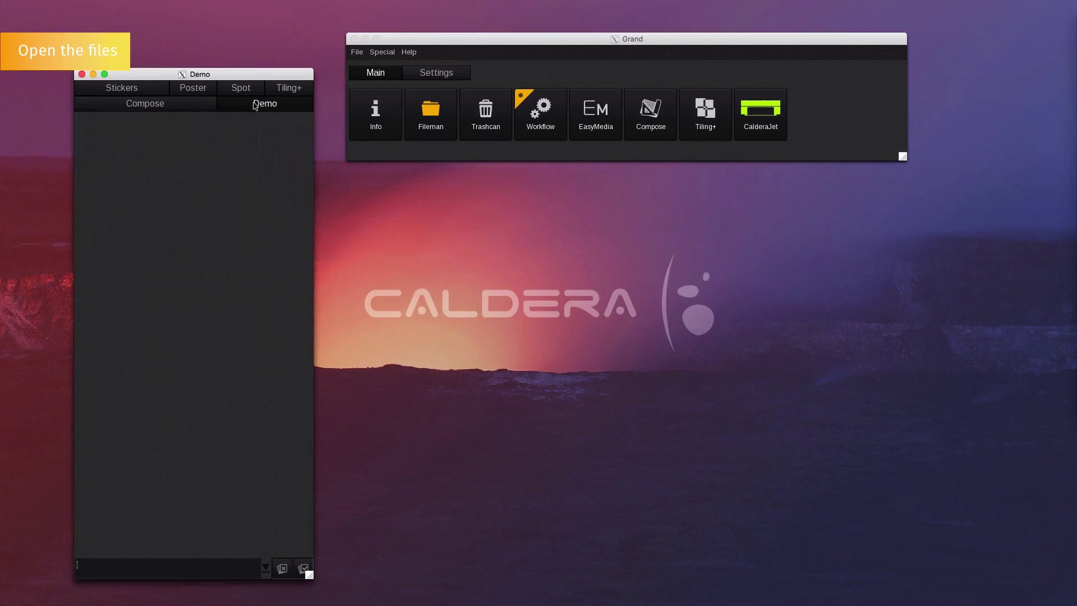
pyautogui.click(359, 116)
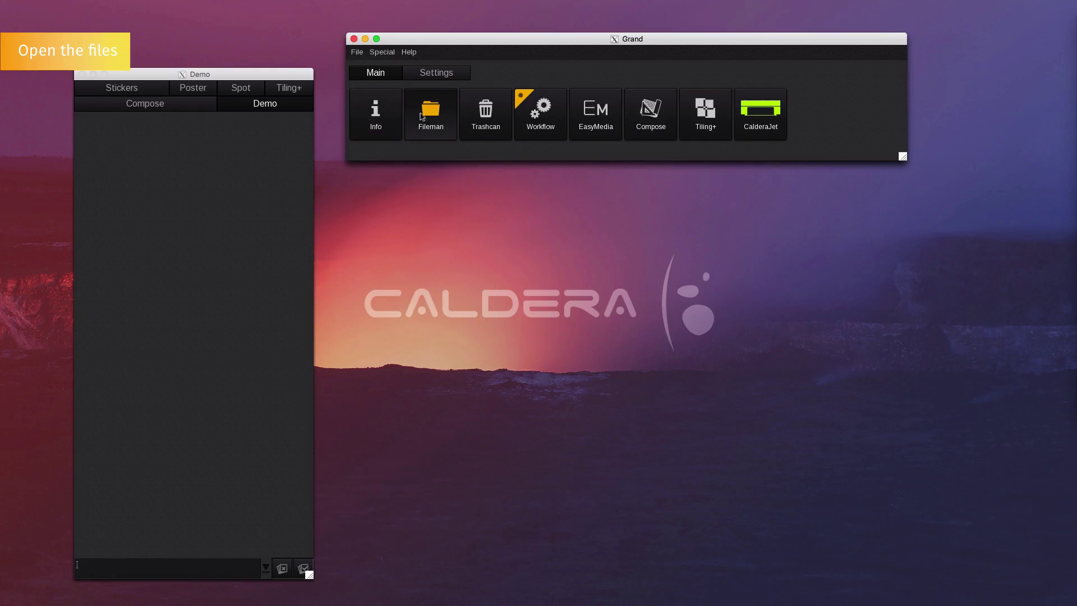
pyautogui.click(428, 130)
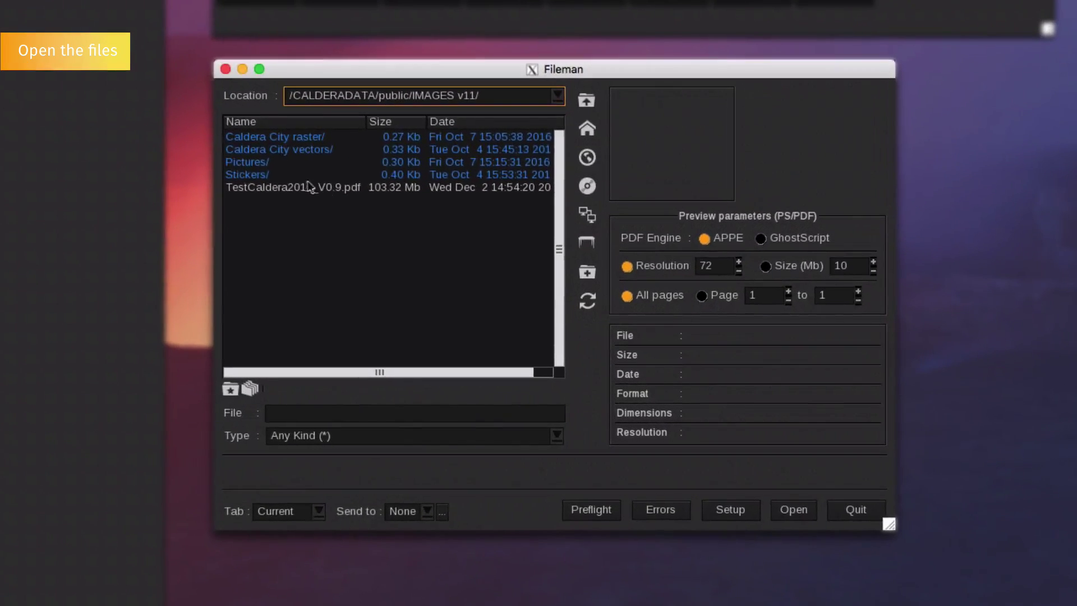
pyautogui.doubleClick(260, 164)
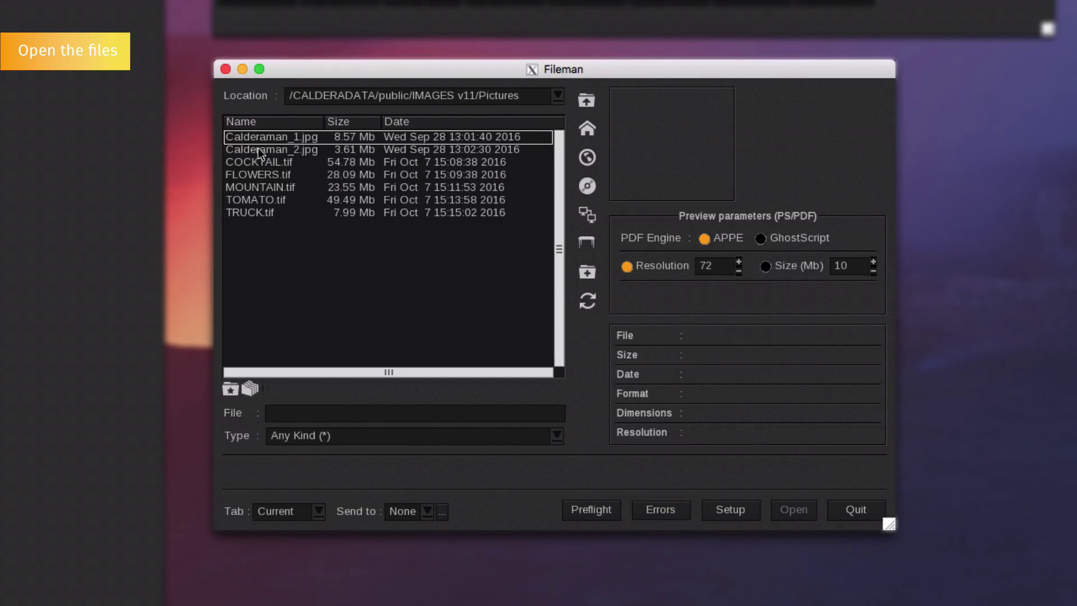
pyautogui.click(257, 137)
pyautogui.keyDown('shift'); pyautogui.click(257, 147); pyautogui.keyUp('shift')
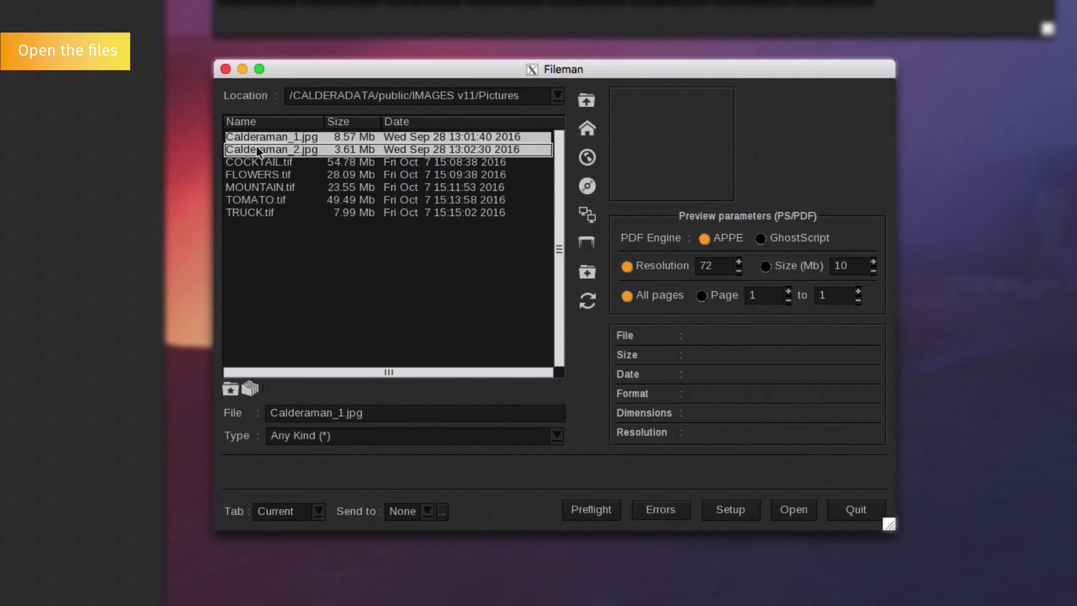
pyautogui.click(793, 509)
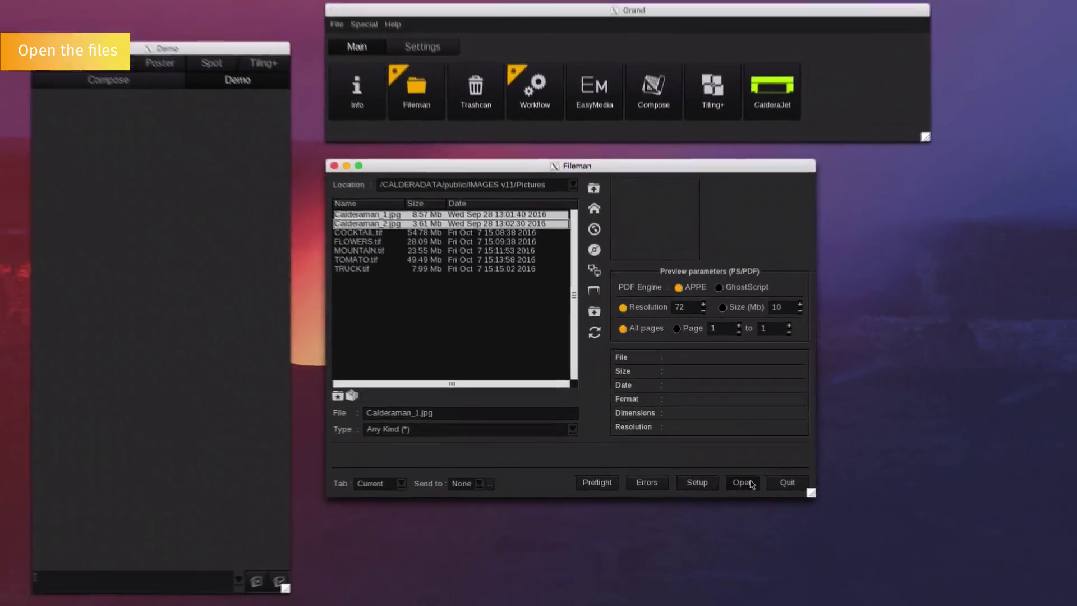
pyautogui.click(774, 478)
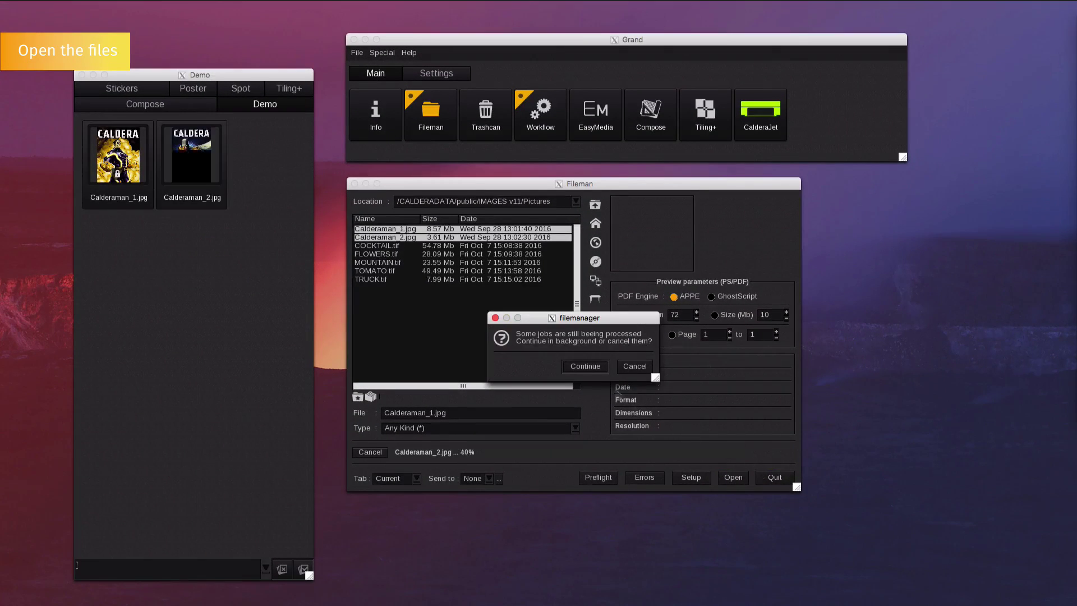
pyautogui.click(585, 366)
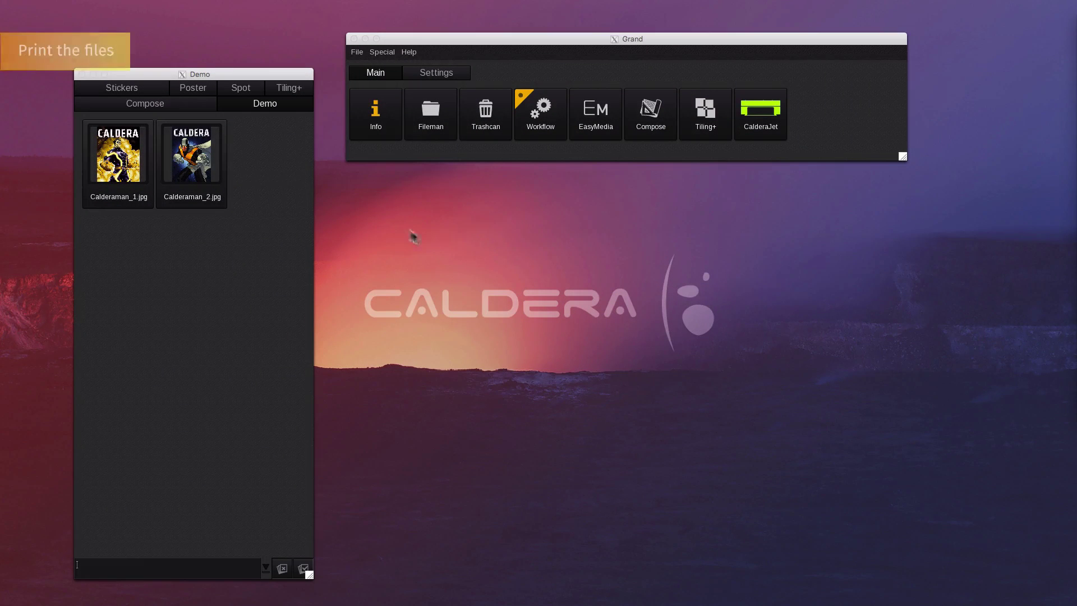
# - Print Calderaman_2.jpg on CalderaJet, confirm the output file, and watch it in the Spooler
pyautogui.click(207, 158)
pyautogui.moveTo(199, 162); pyautogui.dragTo(762, 108)
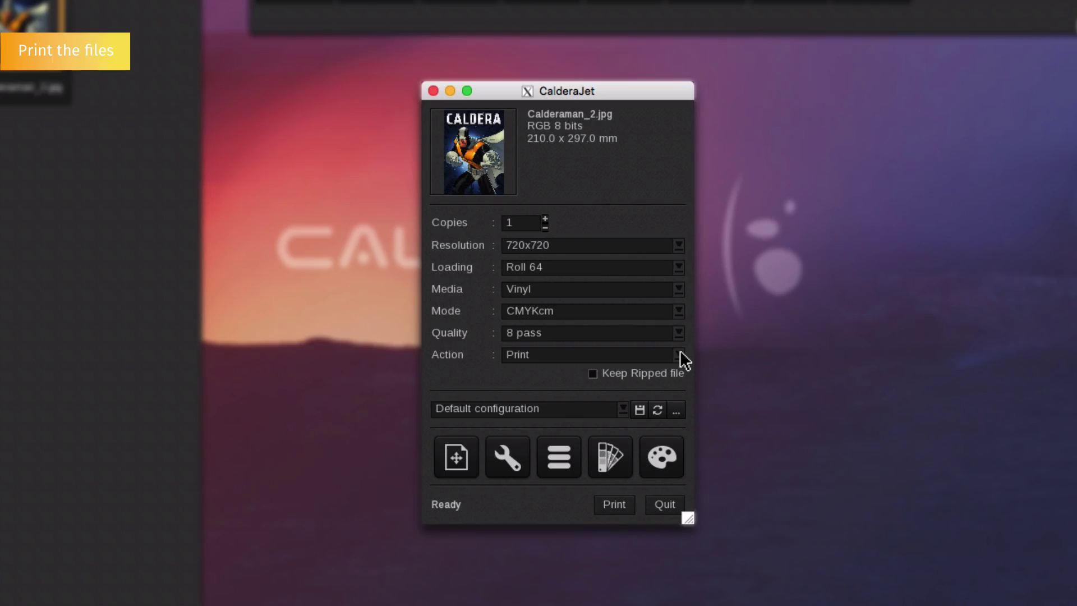
pyautogui.click(614, 504)
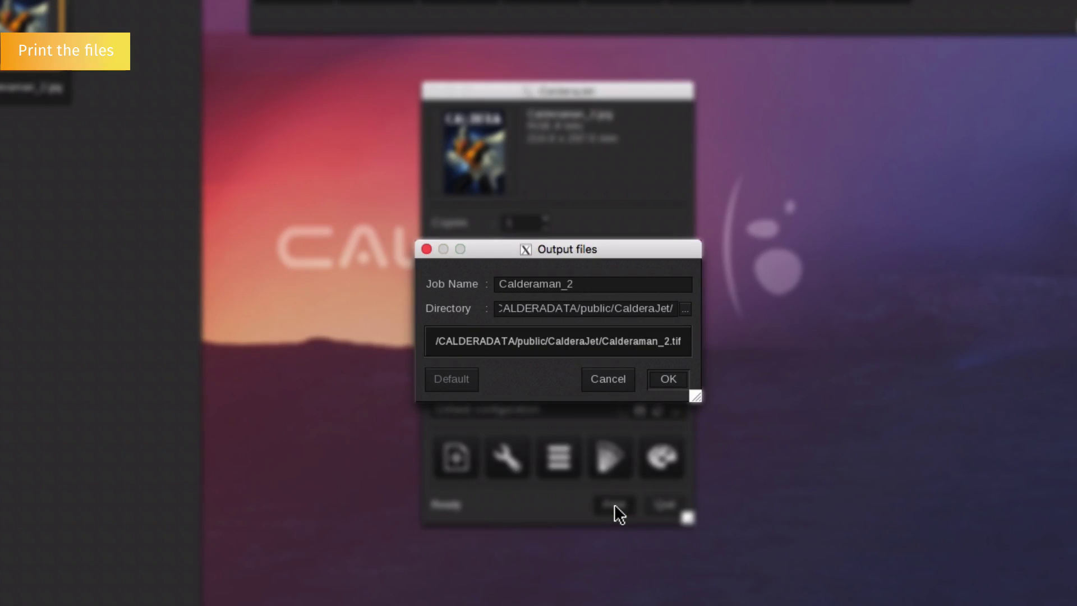
pyautogui.click(667, 379)
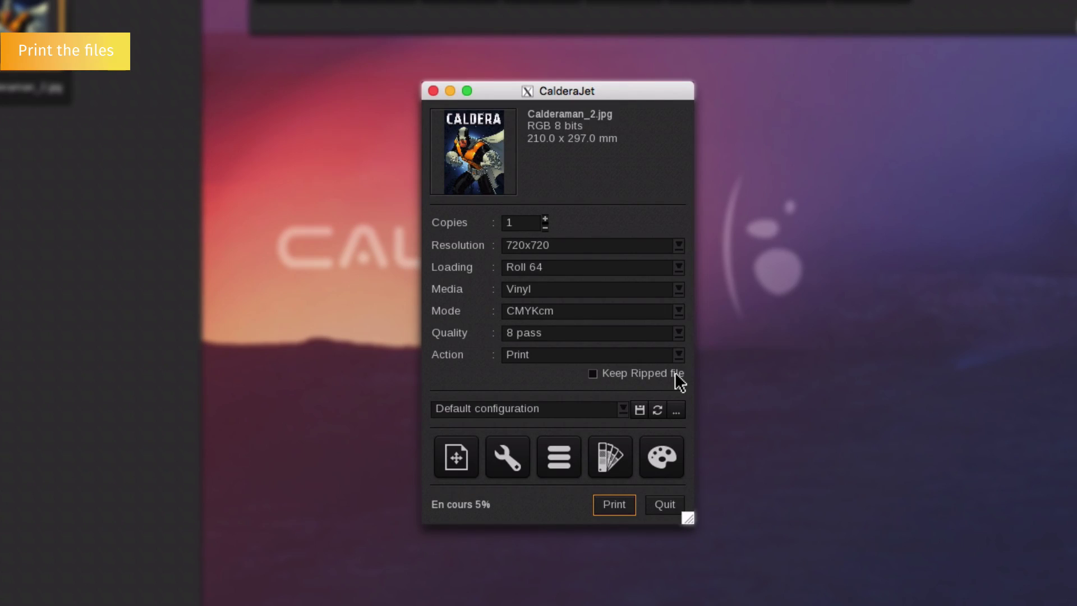
pyautogui.click(549, 457)
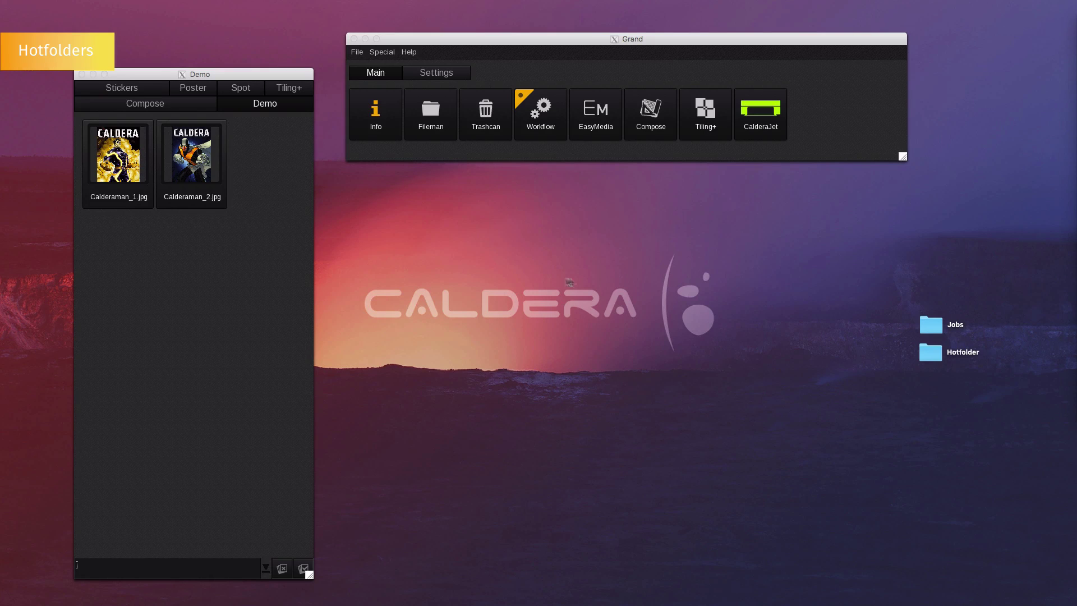
# - Open the Jobs and Hotfolder folders and move the five TIFF files into Hotfolder
pyautogui.doubleClick(924, 324)
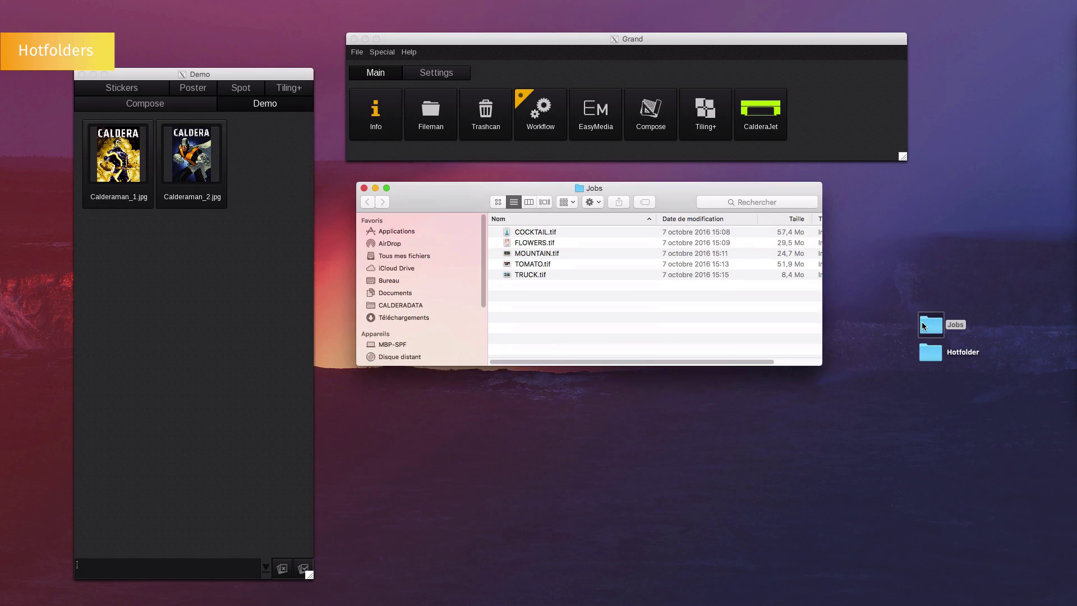
pyautogui.doubleClick(934, 354)
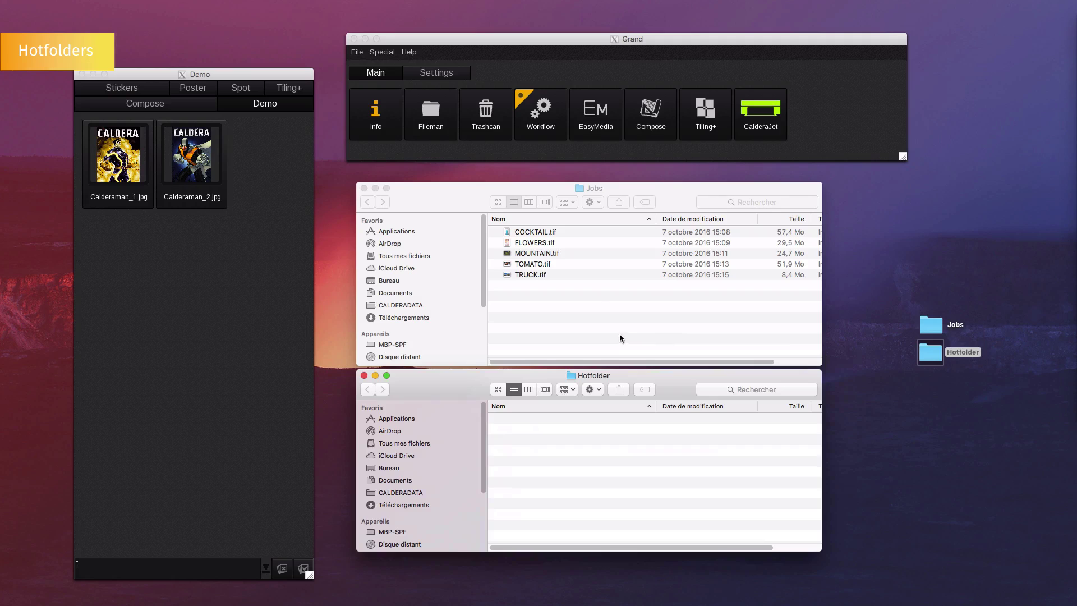
pyautogui.moveTo(592, 301); pyautogui.dragTo(577, 458)
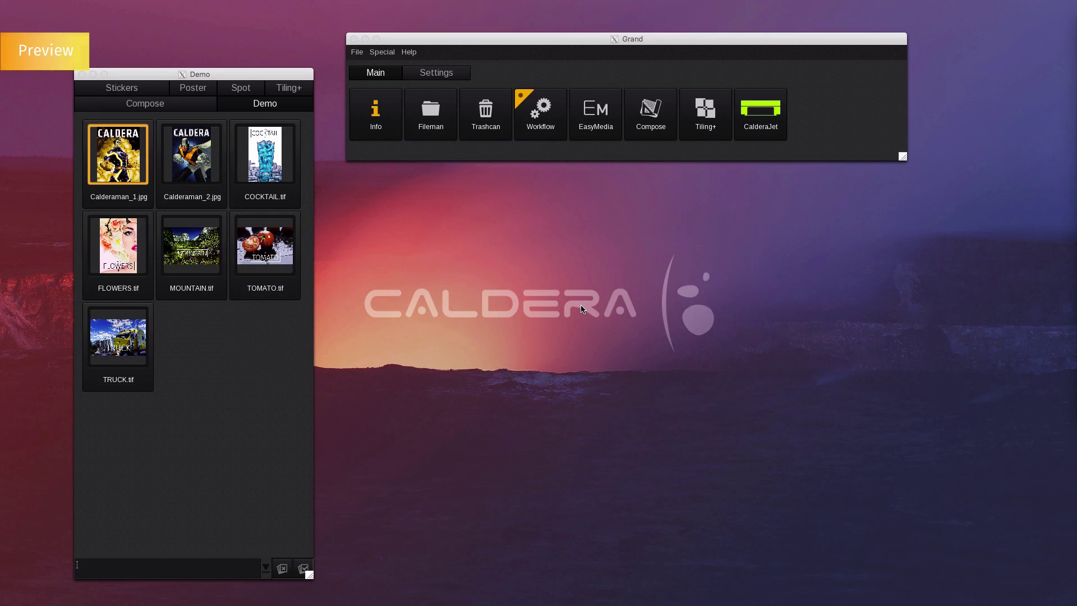
# - Preview Calderaman_1.jpg and draw a rectangular selection around the masked face
pyautogui.click(119, 150)
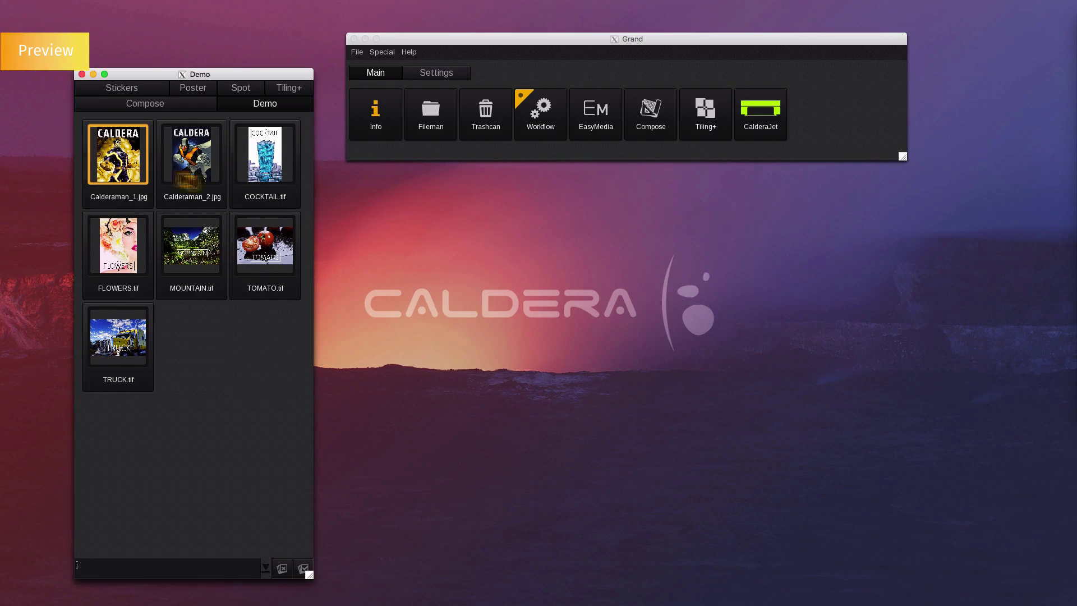
pyautogui.press('space')
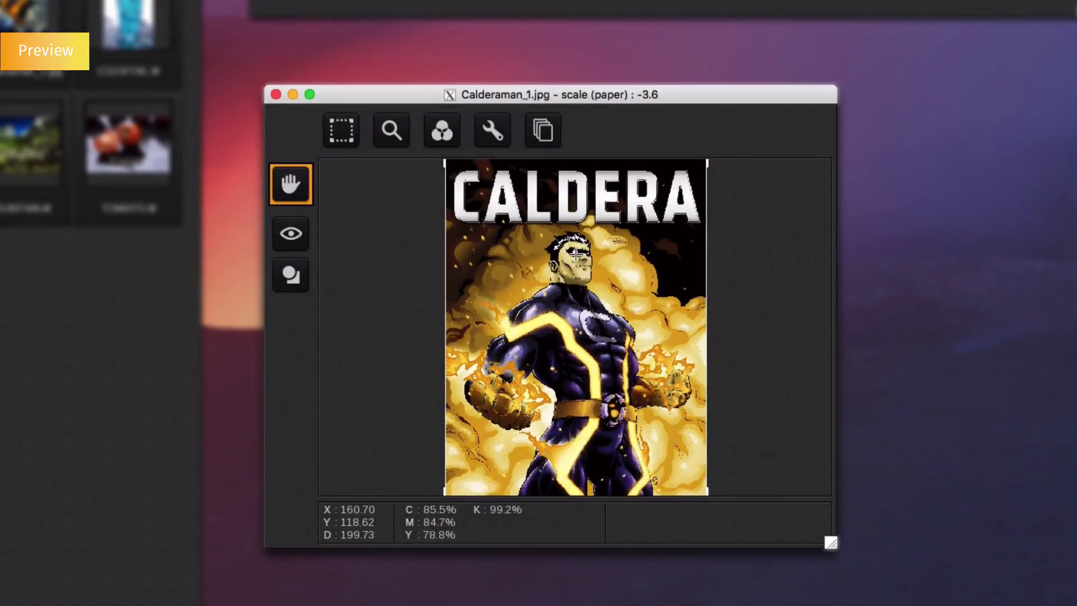
pyautogui.scroll(3, 564, 310)
pyautogui.scroll(-4, 576, 254)
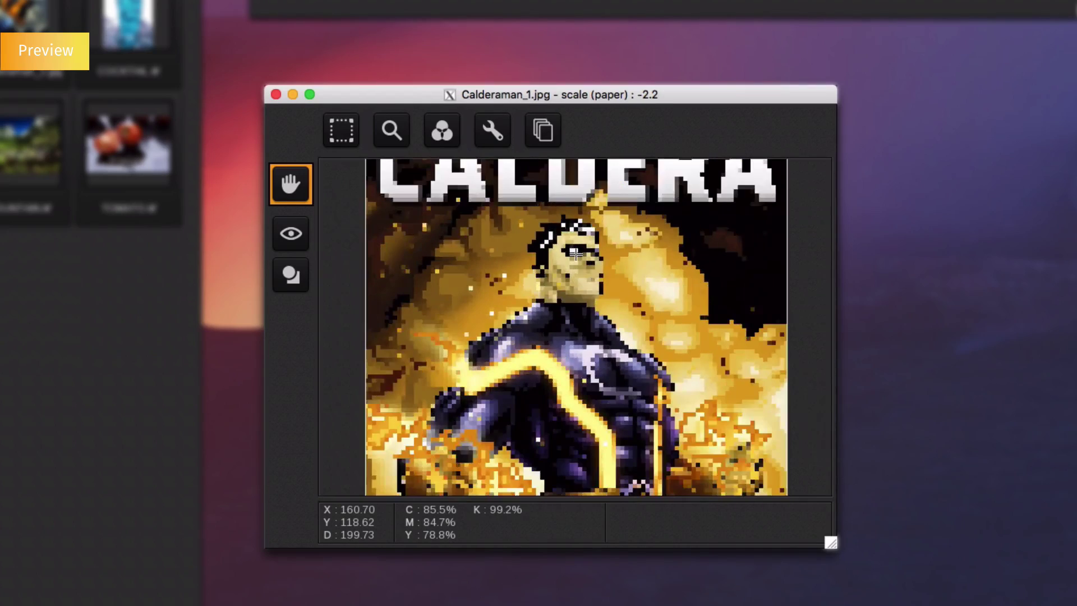
pyautogui.scroll(4, 576, 255)
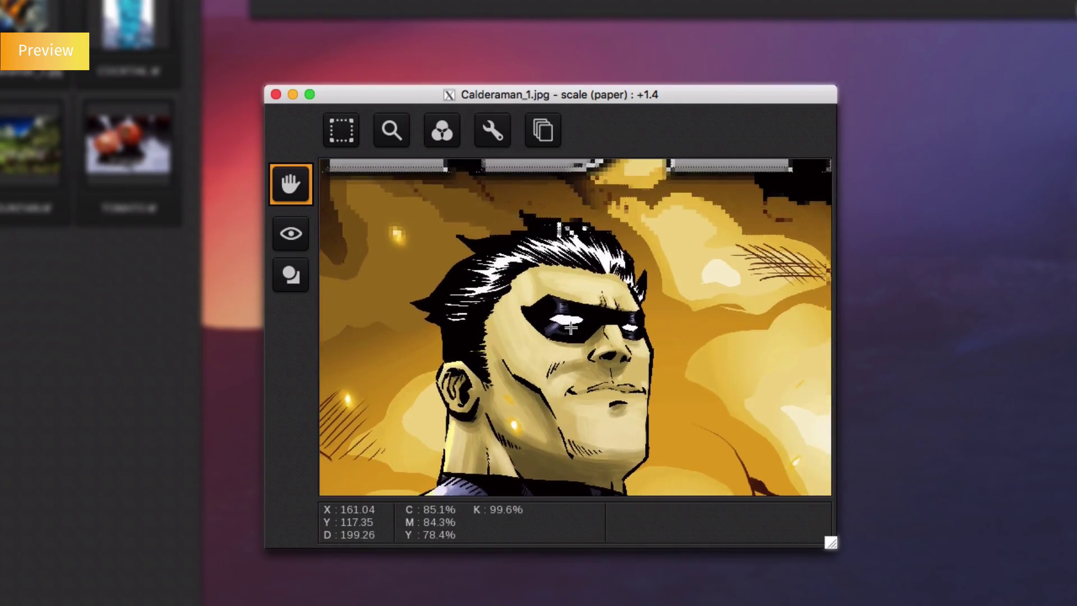
pyautogui.click(293, 275)
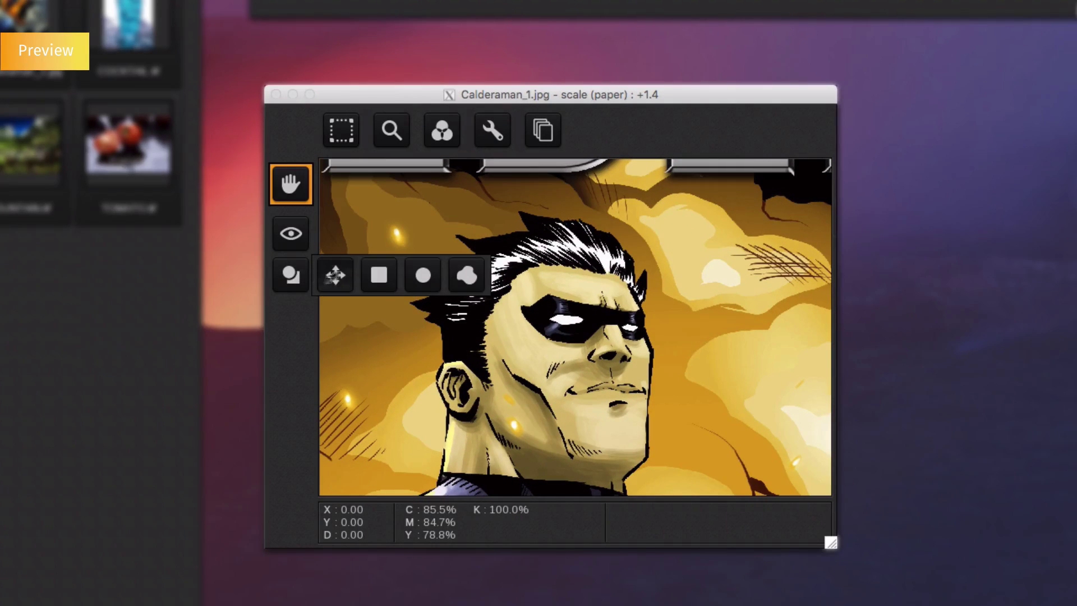
pyautogui.click(371, 275)
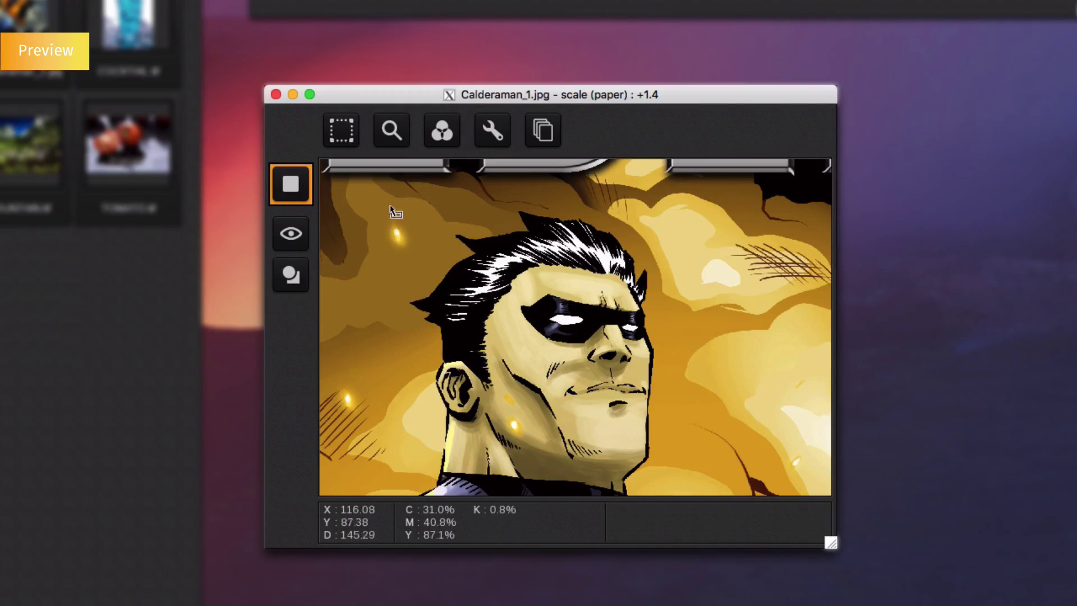
pyautogui.moveTo(390, 204); pyautogui.dragTo(703, 492)
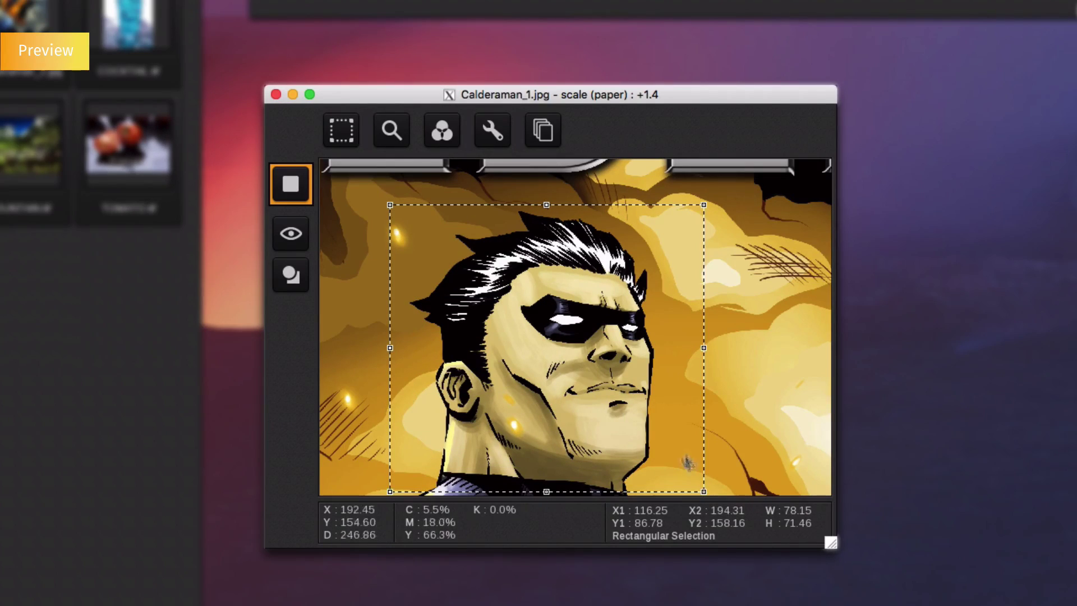
# - Copy the face into the new image Calderaman_1_1.jpg and queue it on CalderaJet
pyautogui.click(349, 141)
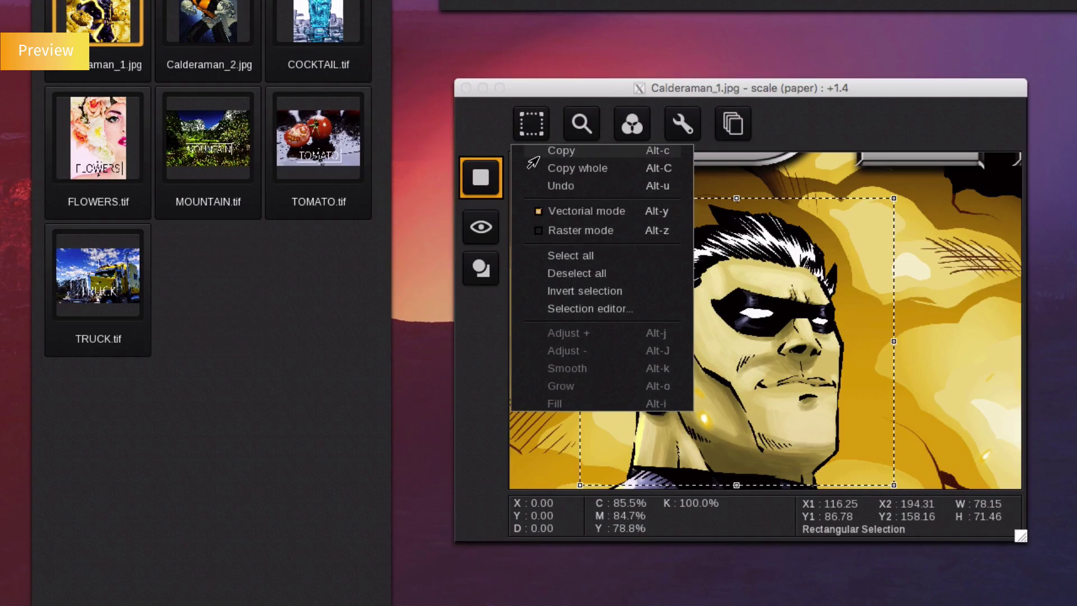
pyautogui.click(538, 157)
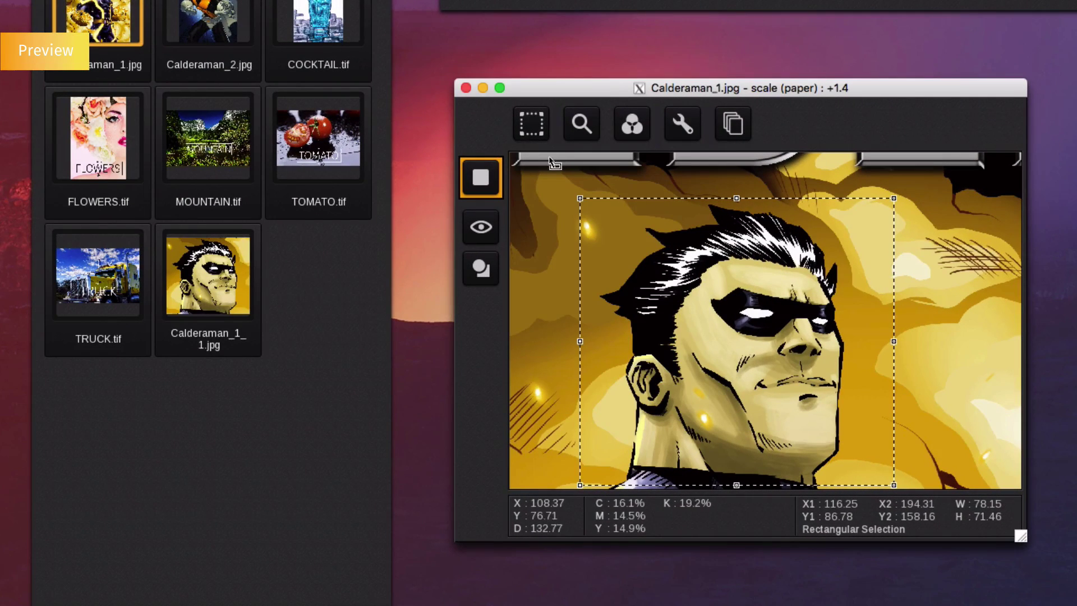
pyautogui.click(465, 88)
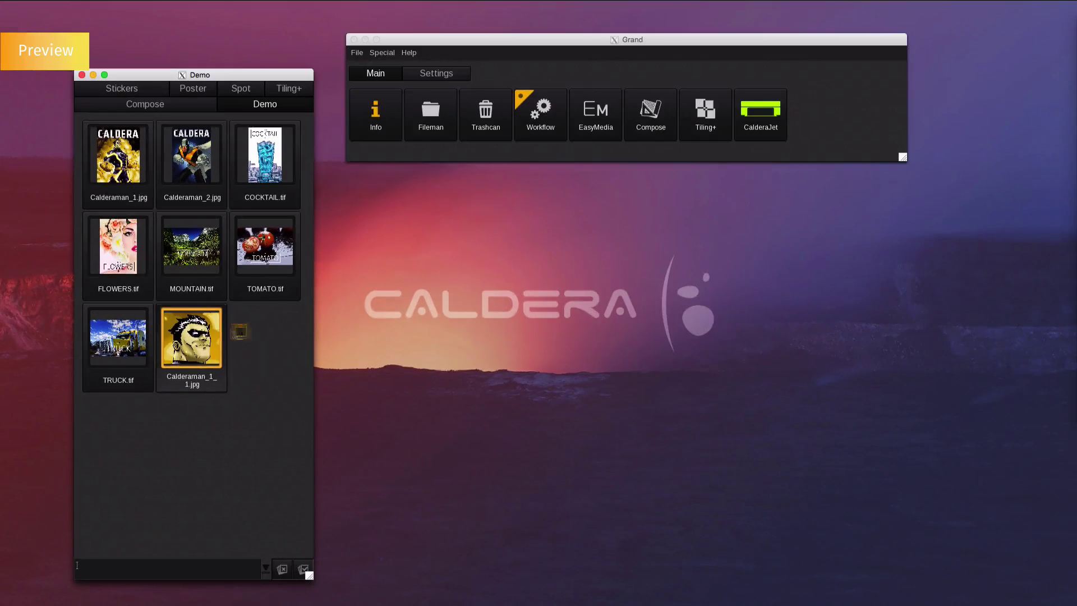
pyautogui.moveTo(240, 331); pyautogui.dragTo(762, 119)
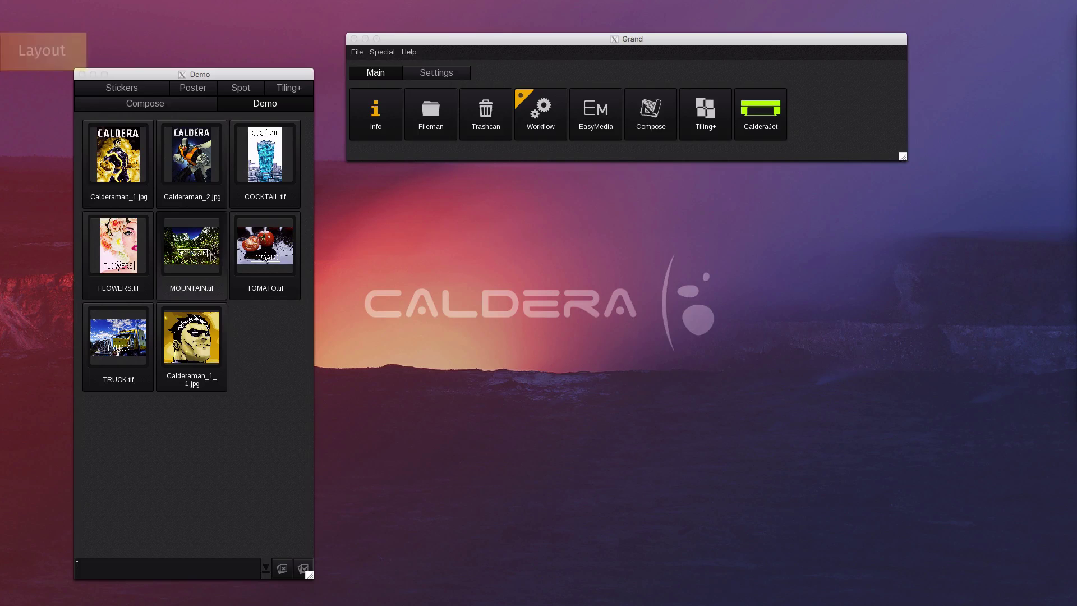
# - Queue MOUNTAIN.tif on CalderaJet and centre it on Roll 64 at 100% scale
pyautogui.moveTo(212, 254); pyautogui.dragTo(765, 111)
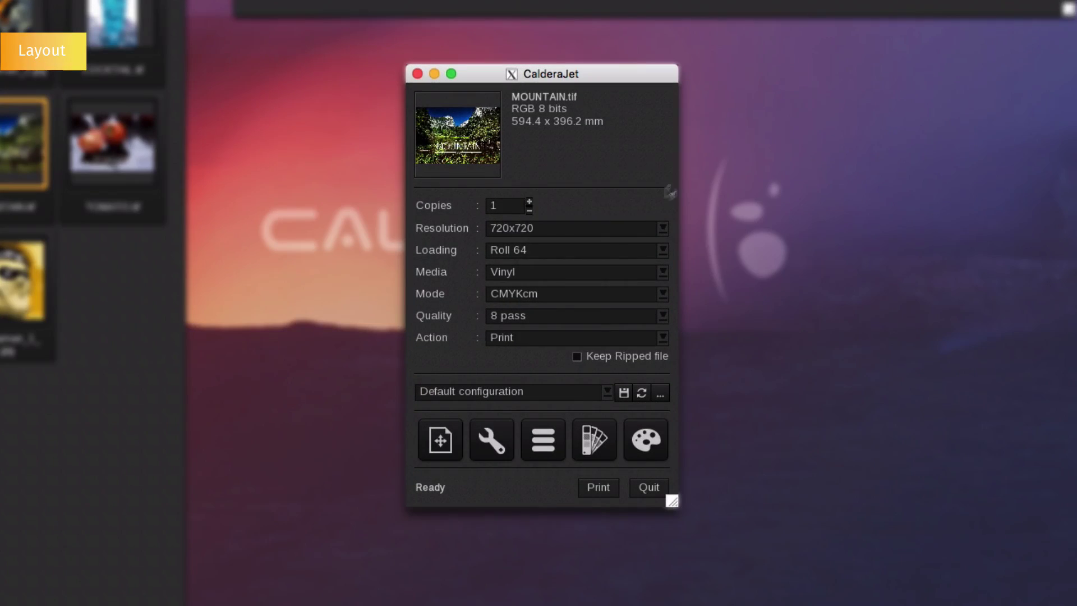
pyautogui.click(437, 442)
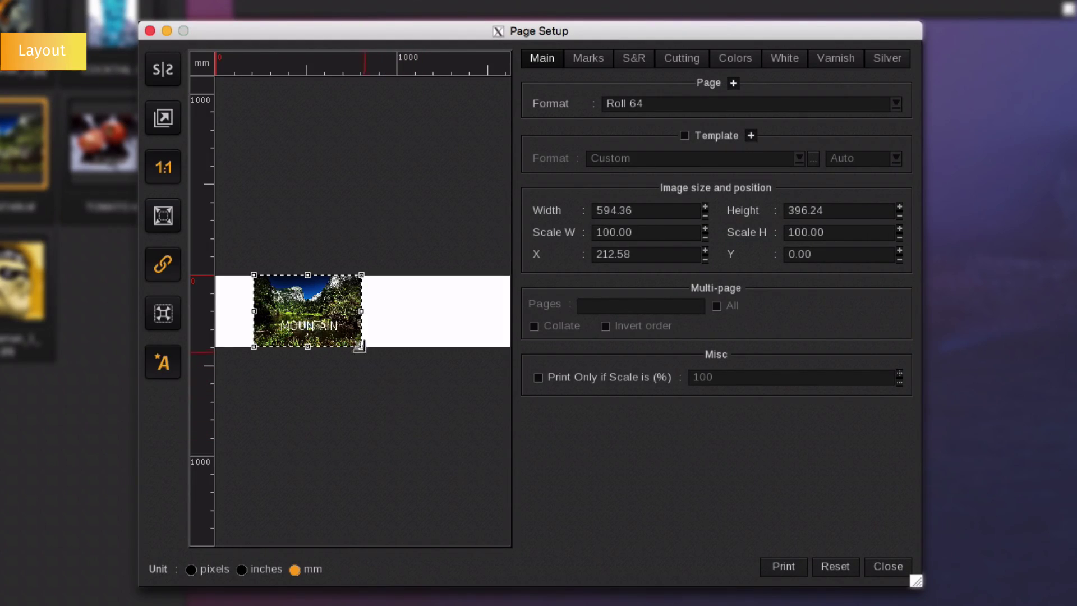
pyautogui.moveTo(358, 343); pyautogui.dragTo(415, 398)
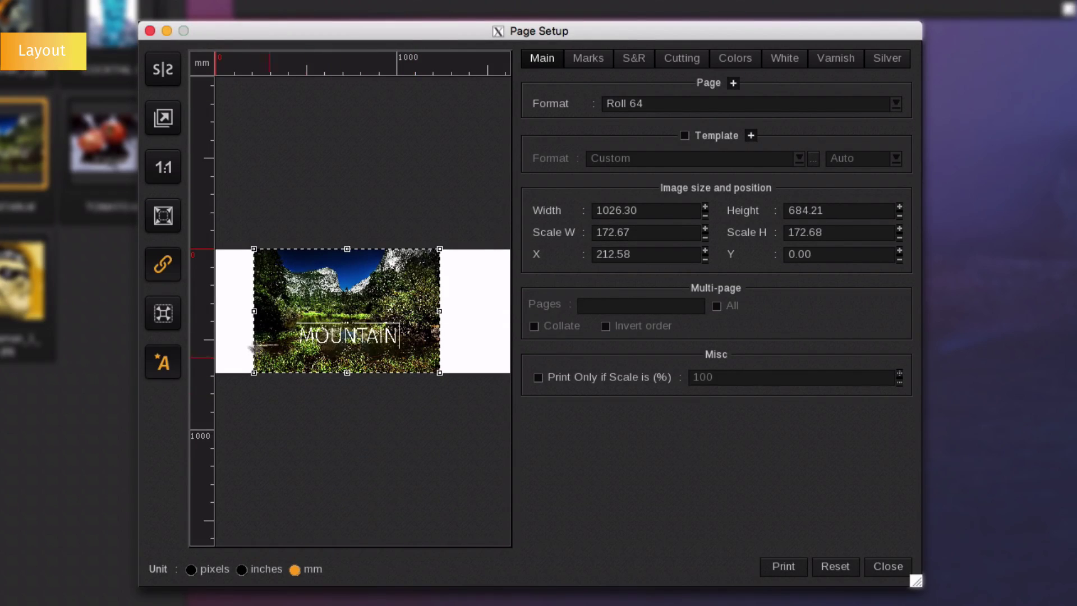
pyautogui.click(164, 314)
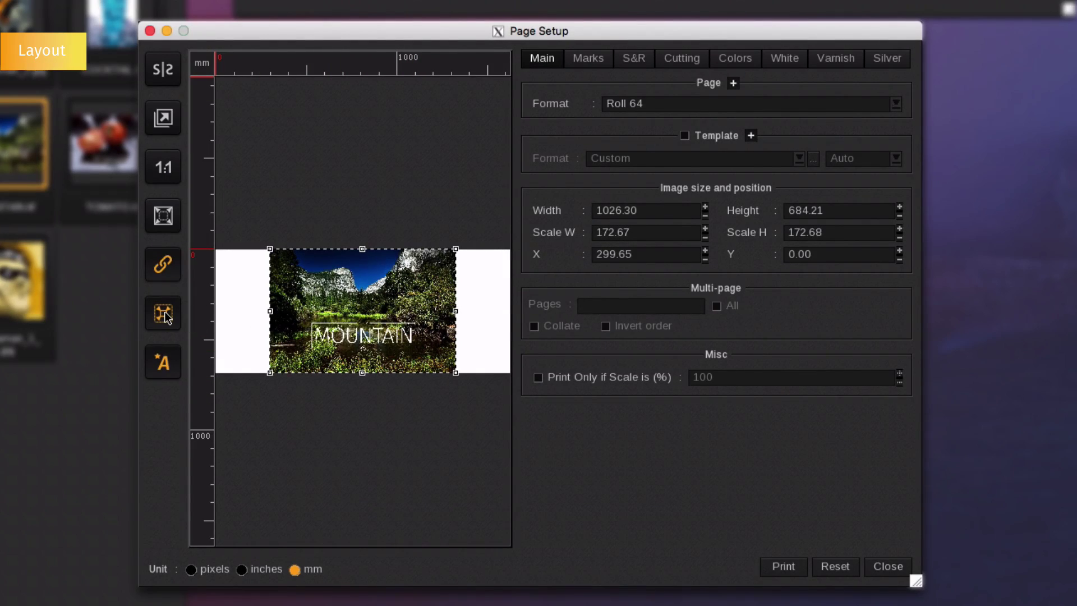
pyautogui.click(166, 75)
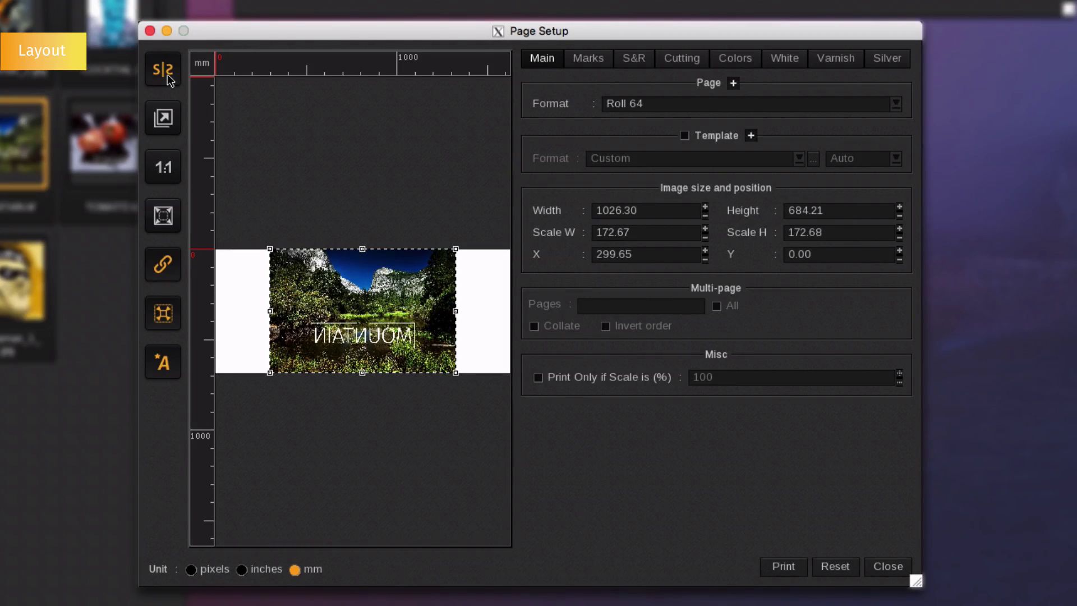
pyautogui.click(168, 78)
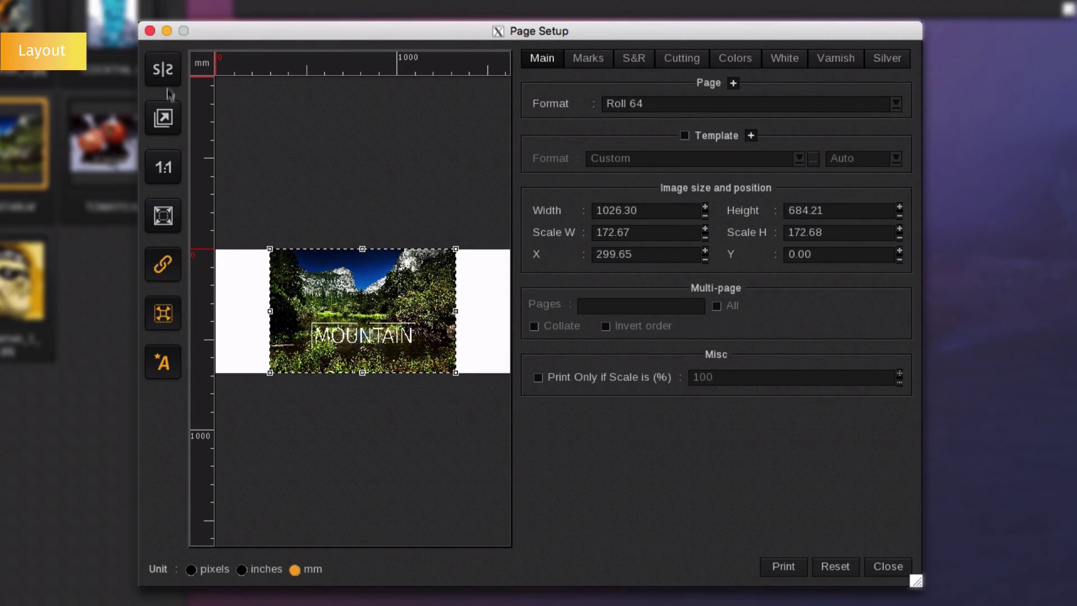
pyautogui.click(170, 178)
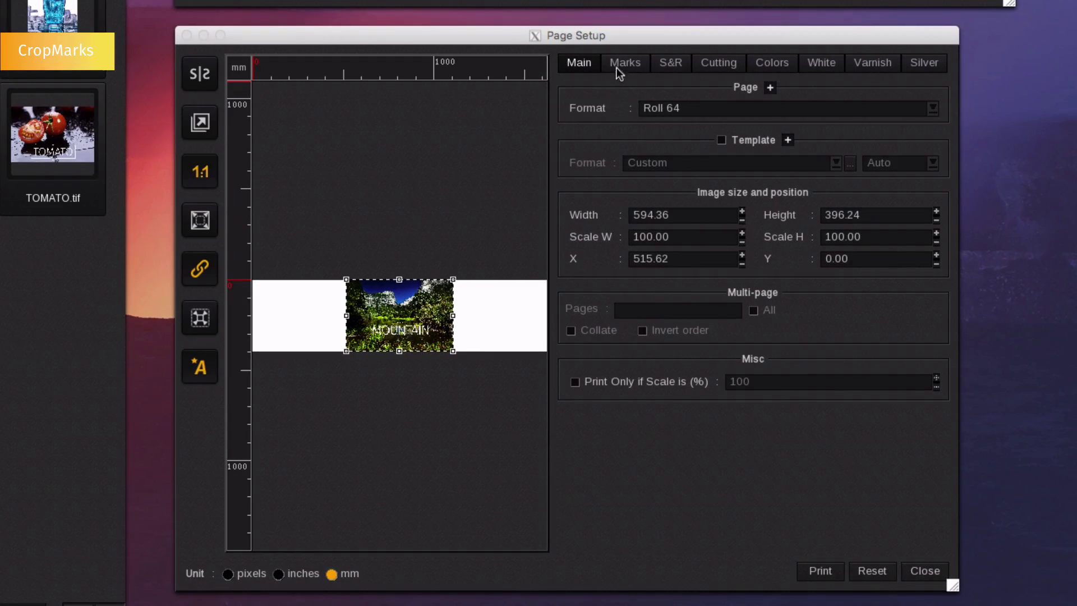
# - Turn on crop marks for MOUNTAIN.tif with the first and third styles, showing detailed options
pyautogui.click(617, 64)
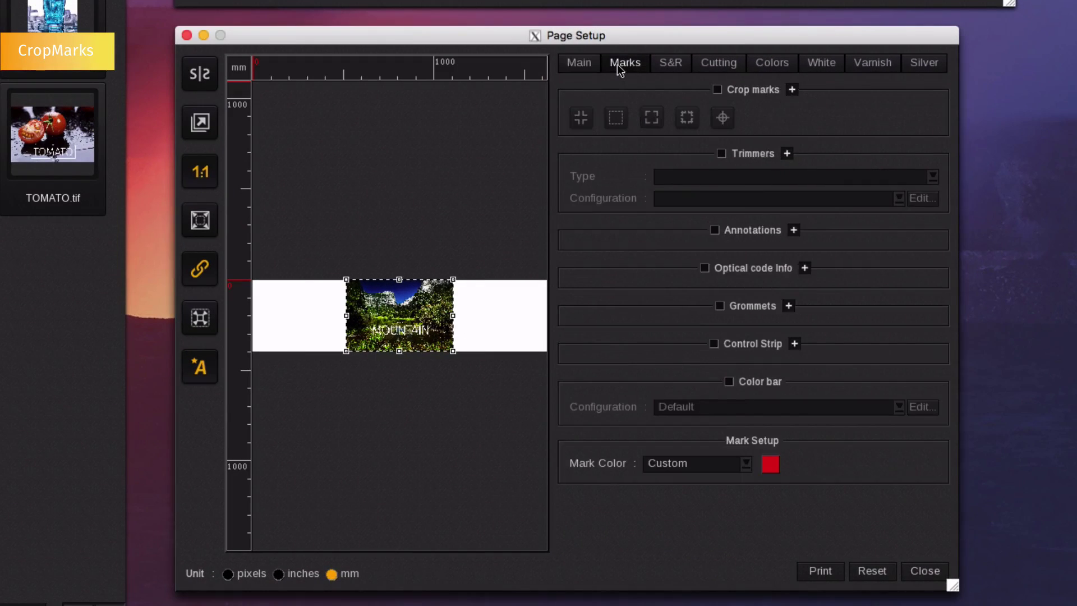
pyautogui.click(717, 90)
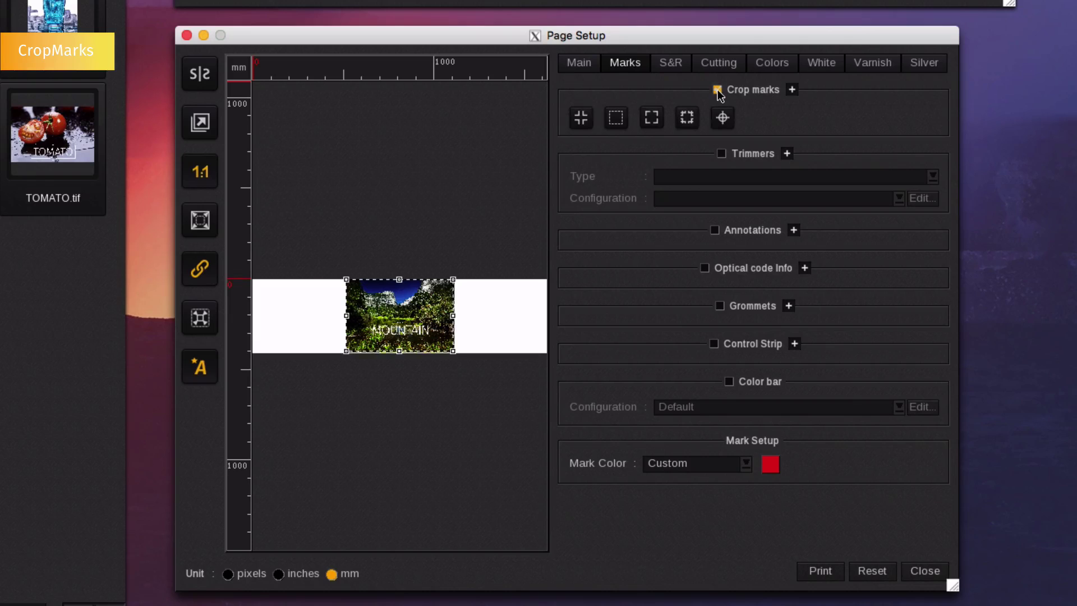
pyautogui.click(583, 120)
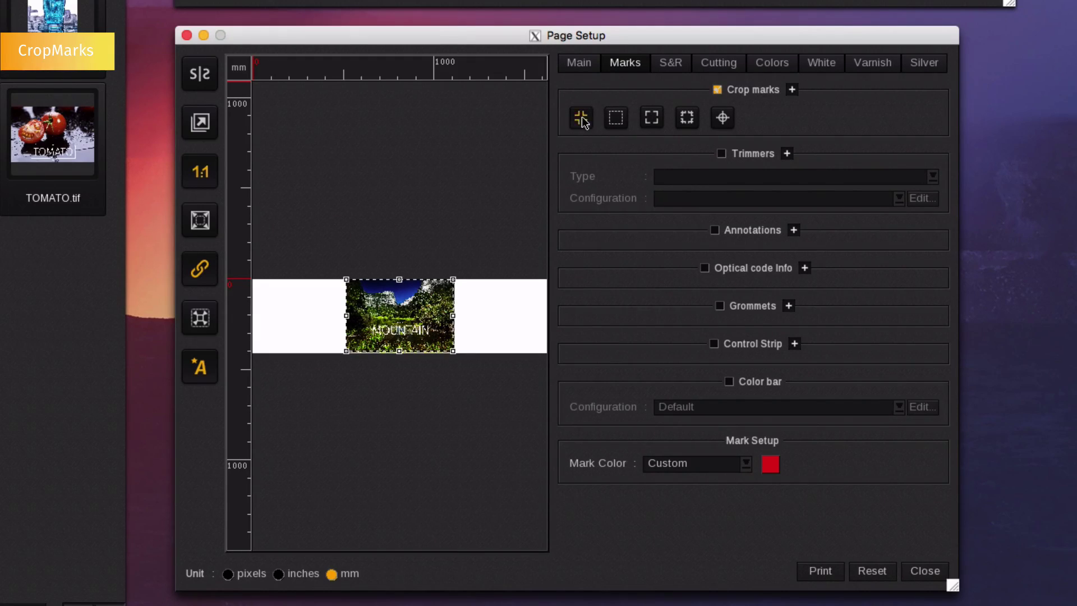
pyautogui.click(651, 119)
pyautogui.click(792, 90)
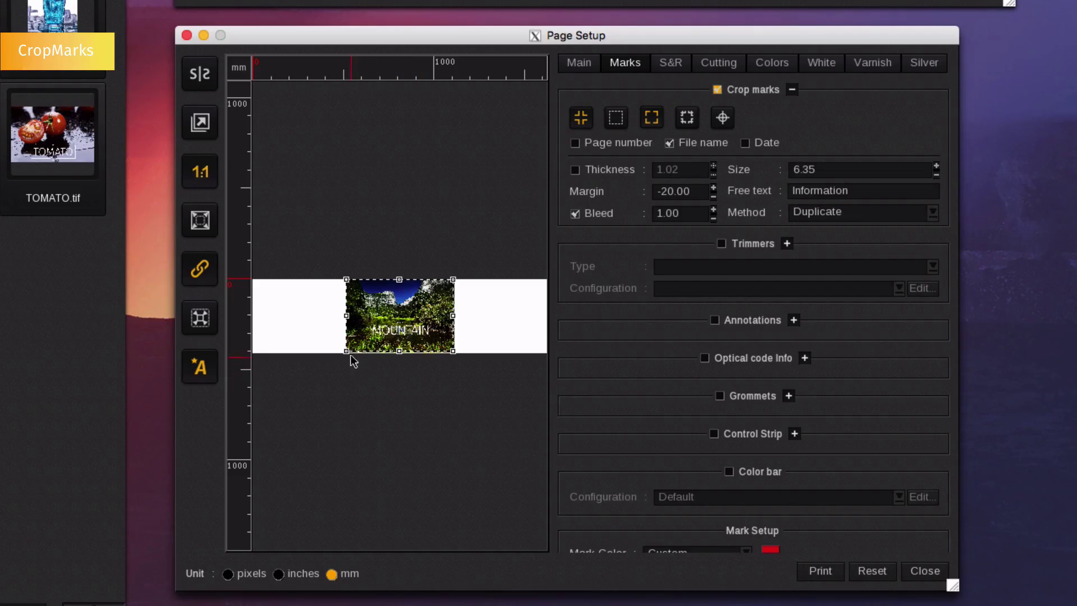
pyautogui.scroll(10, 349, 353)
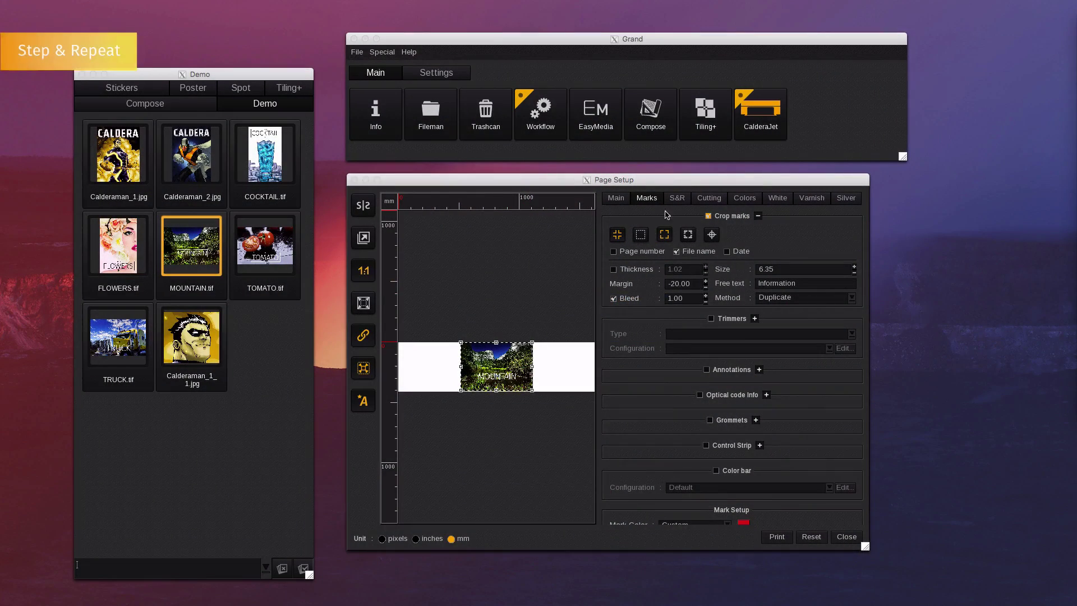
# - Enable Step & Repeat with 10 copies of MOUNTAIN.tif and enlarge the repeated images
pyautogui.click(678, 199)
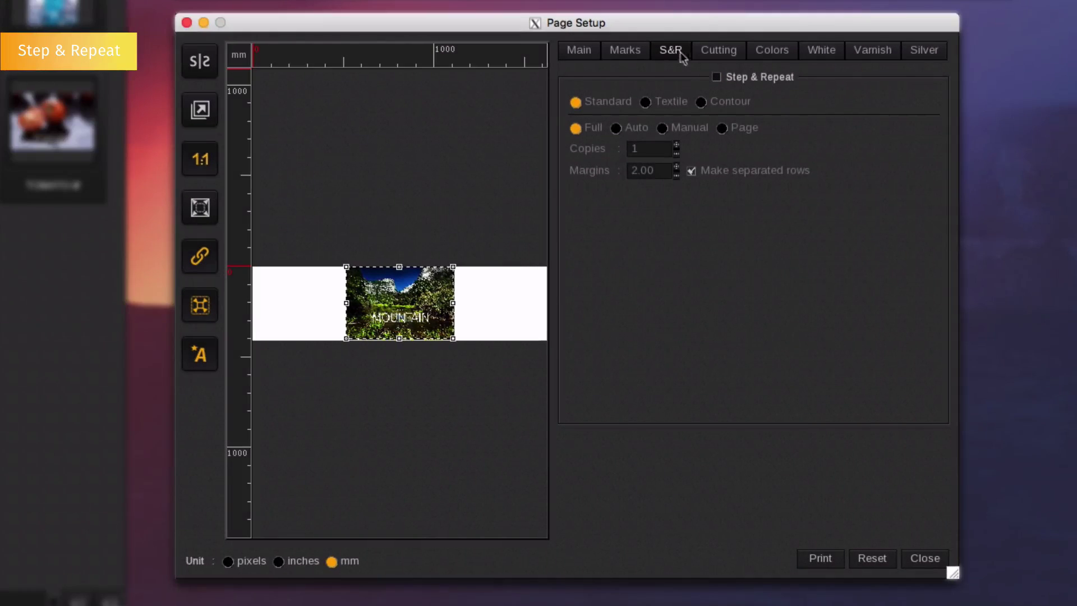
pyautogui.click(716, 77)
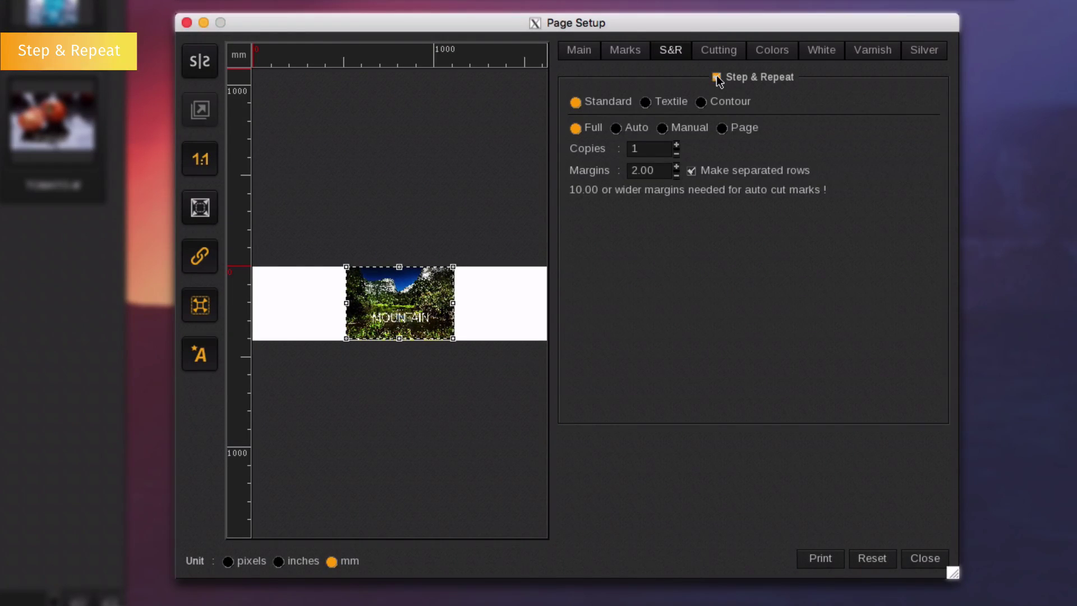
pyautogui.press('Return')
pyautogui.click(651, 150)
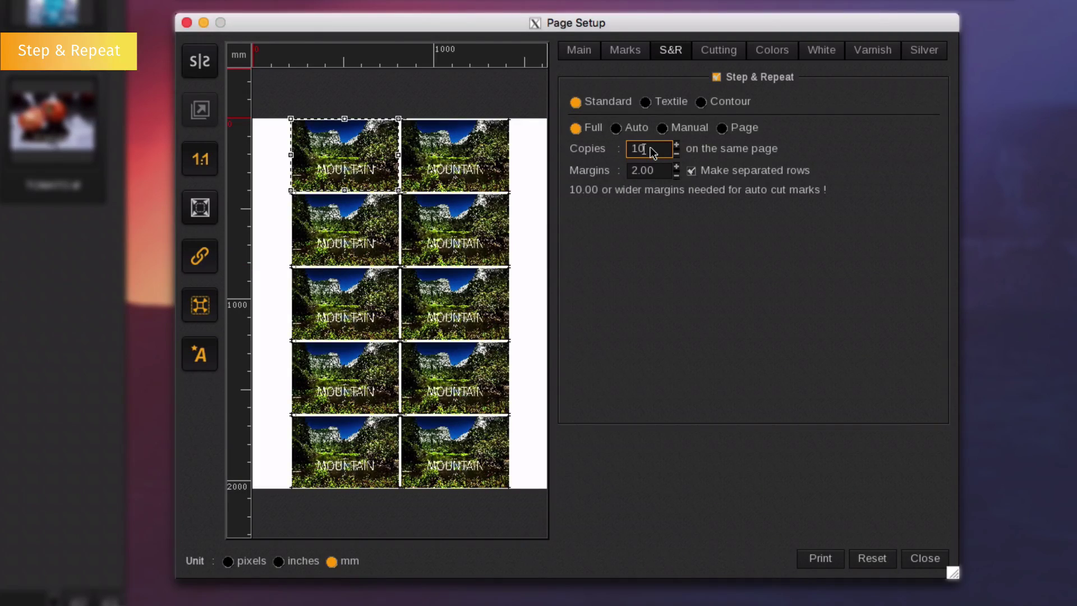
pyautogui.click(380, 175)
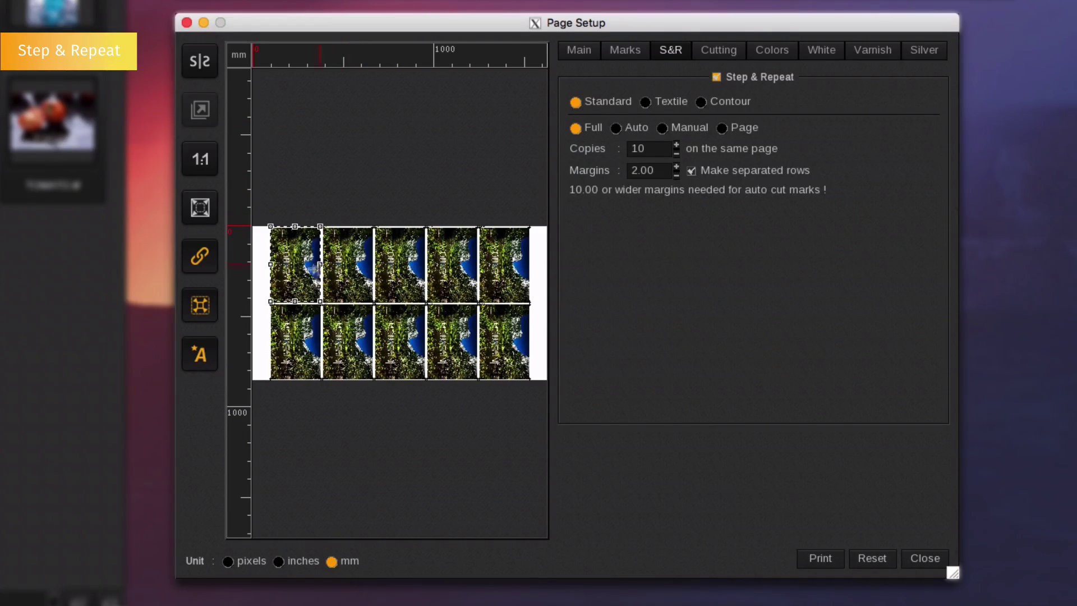
pyautogui.moveTo(320, 302); pyautogui.dragTo(349, 357)
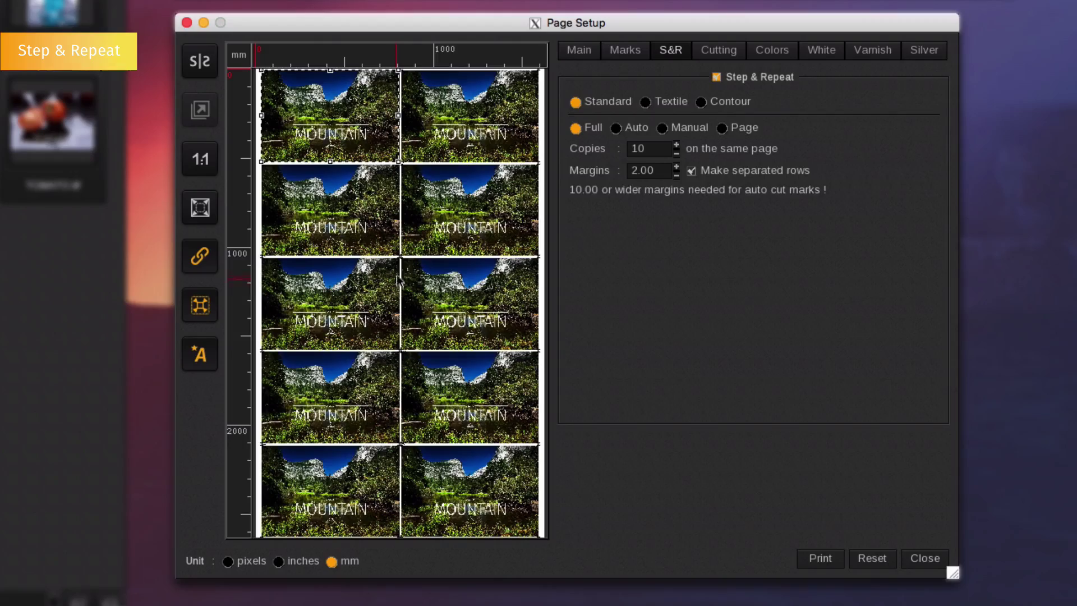
pyautogui.scroll(10, 398, 275)
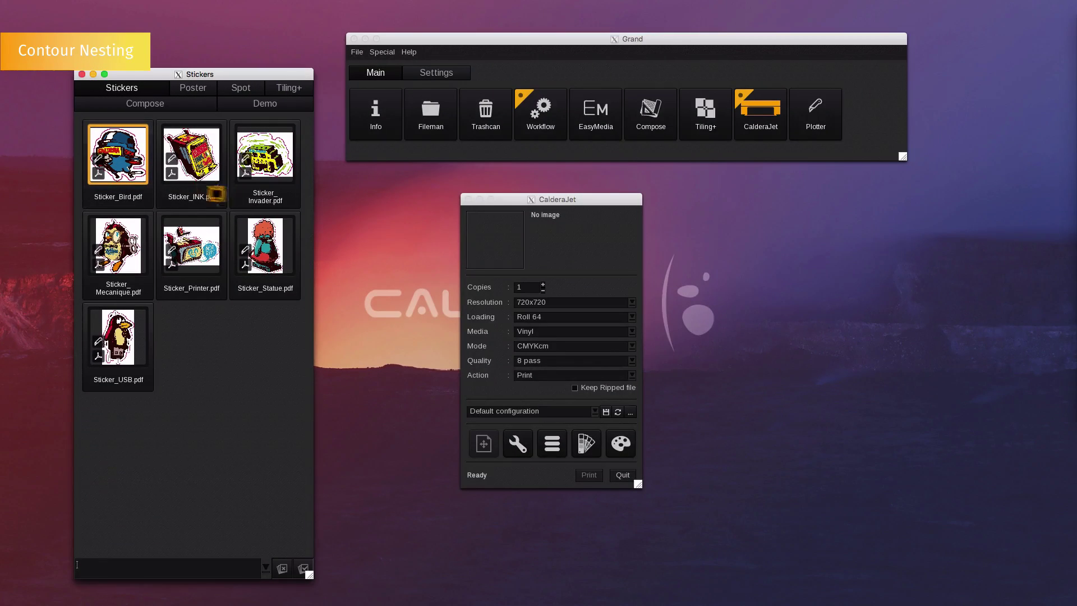
# - Queue Sticker_Bird.pdf on CalderaJet and scale it to 341.67 x 324.38 mm
pyautogui.moveTo(216, 193); pyautogui.dragTo(473, 240)
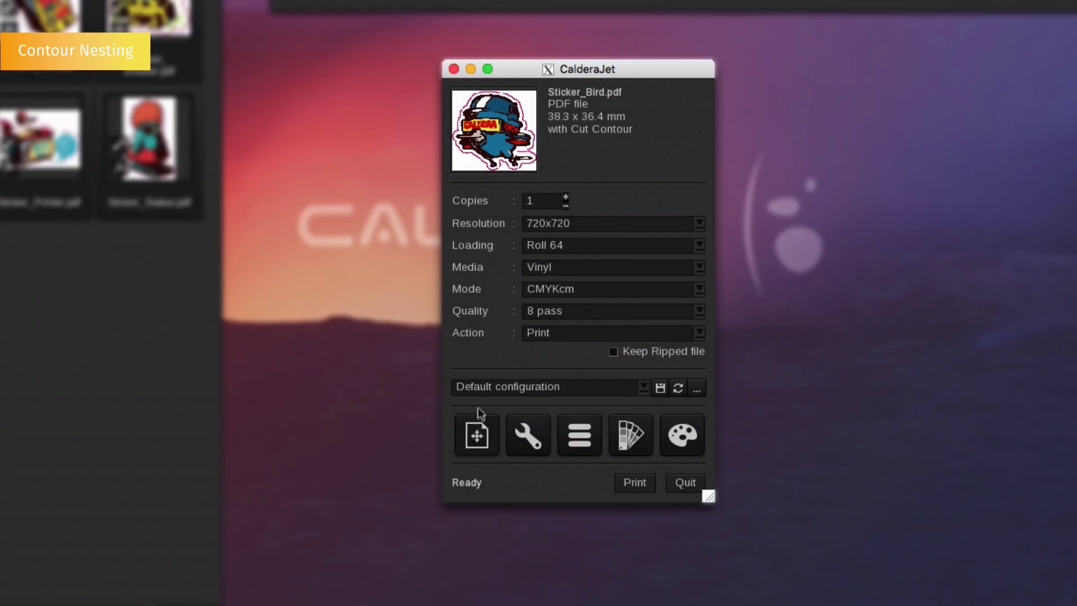
pyautogui.click(478, 435)
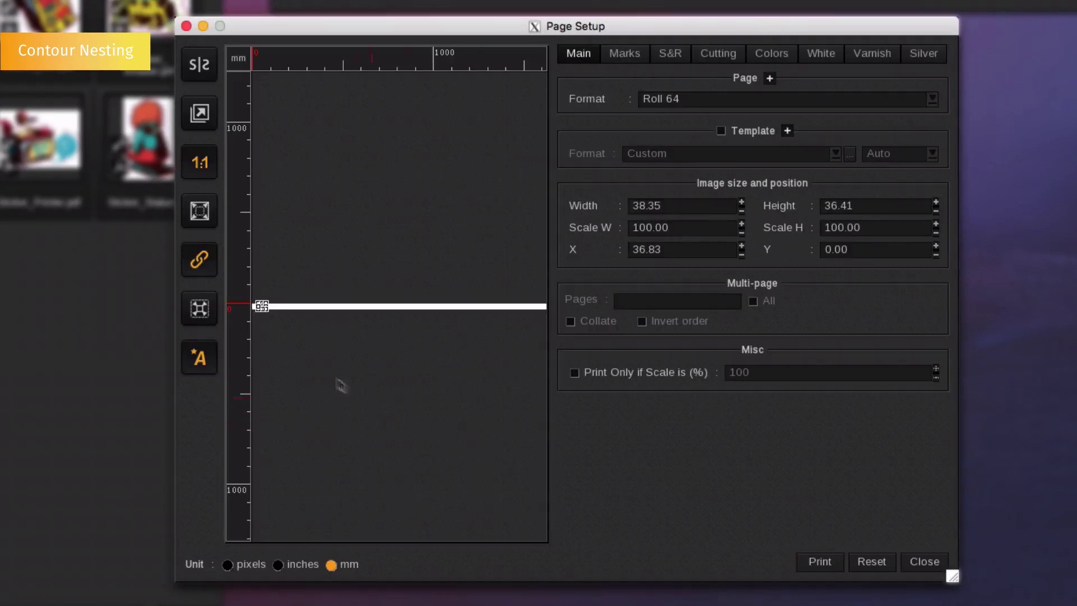
pyautogui.moveTo(261, 305); pyautogui.dragTo(297, 353)
pyautogui.scroll(5, 306, 308)
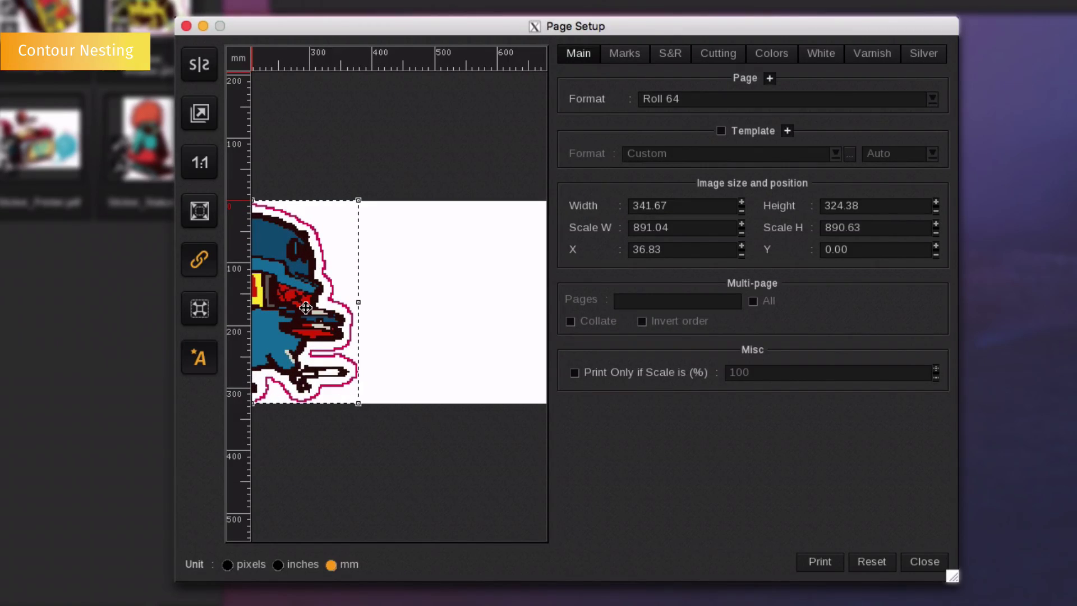
# - Enable Contour Step & Repeat for Sticker_Bird.pdf with 50 copies and zoom the preview
pyautogui.click(673, 56)
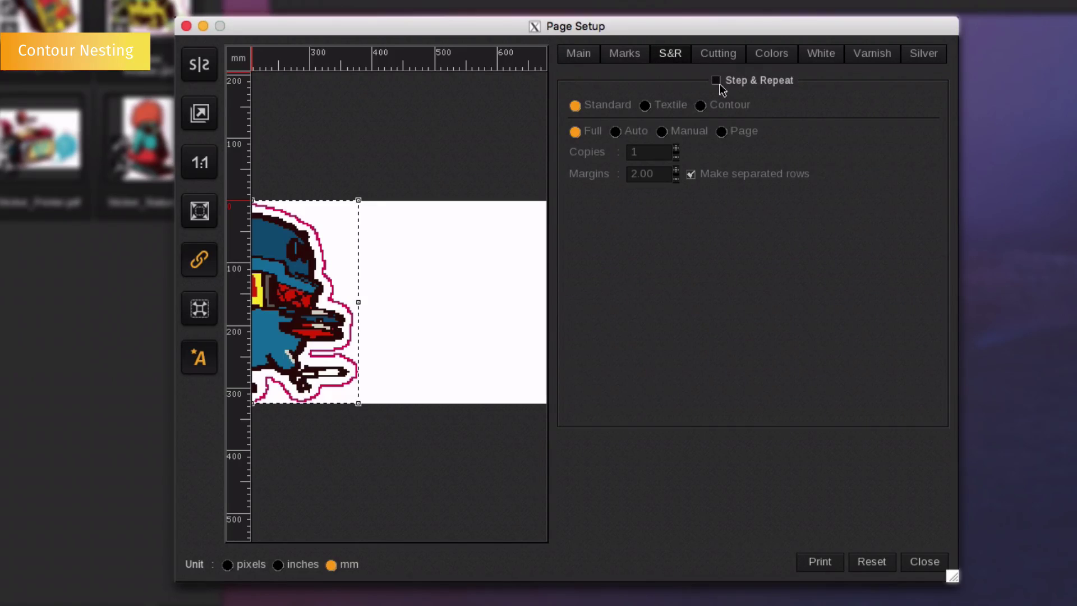
pyautogui.click(717, 82)
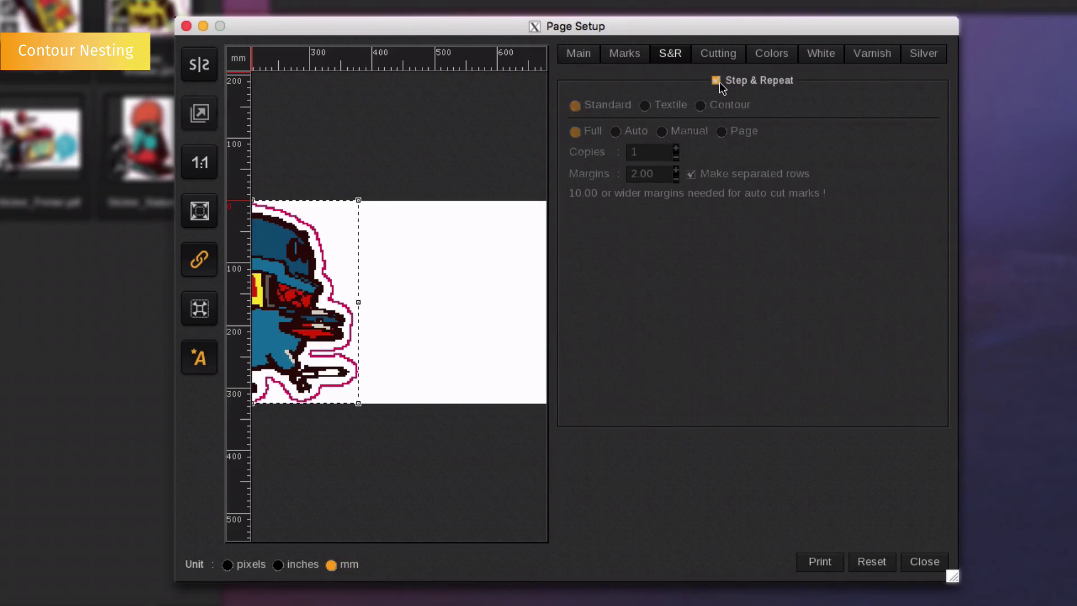
pyautogui.click(701, 106)
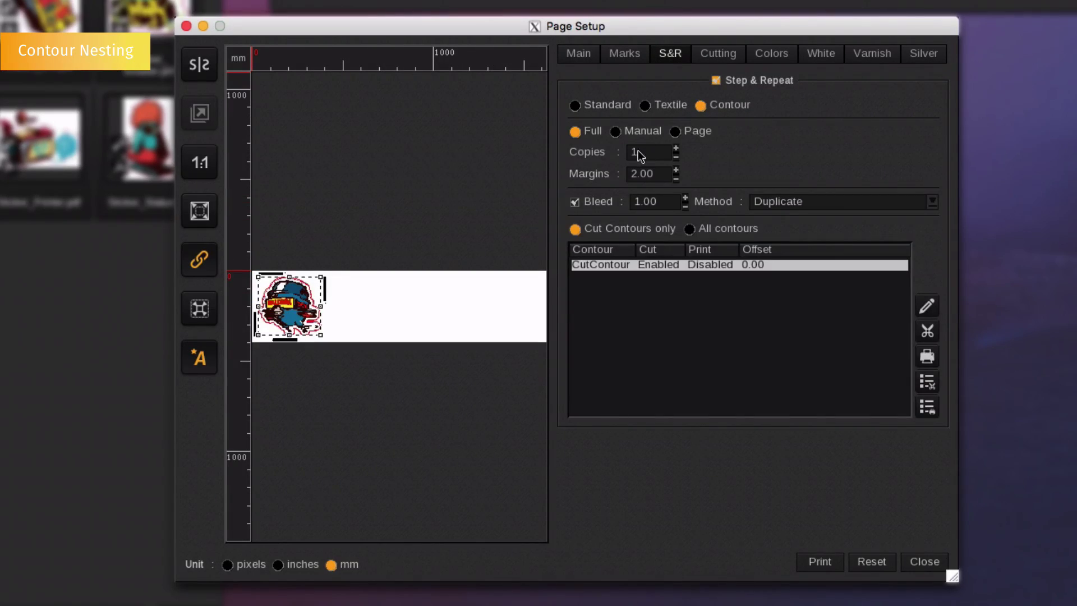
pyautogui.doubleClick(641, 156)
pyautogui.write('50')
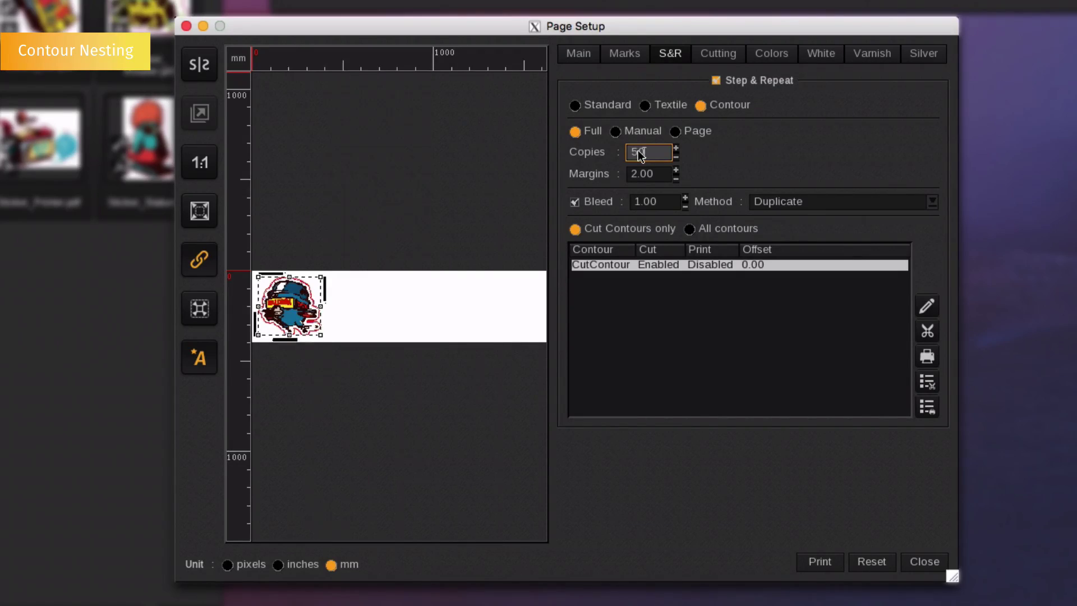
pyautogui.press('Return')
pyautogui.click(410, 267)
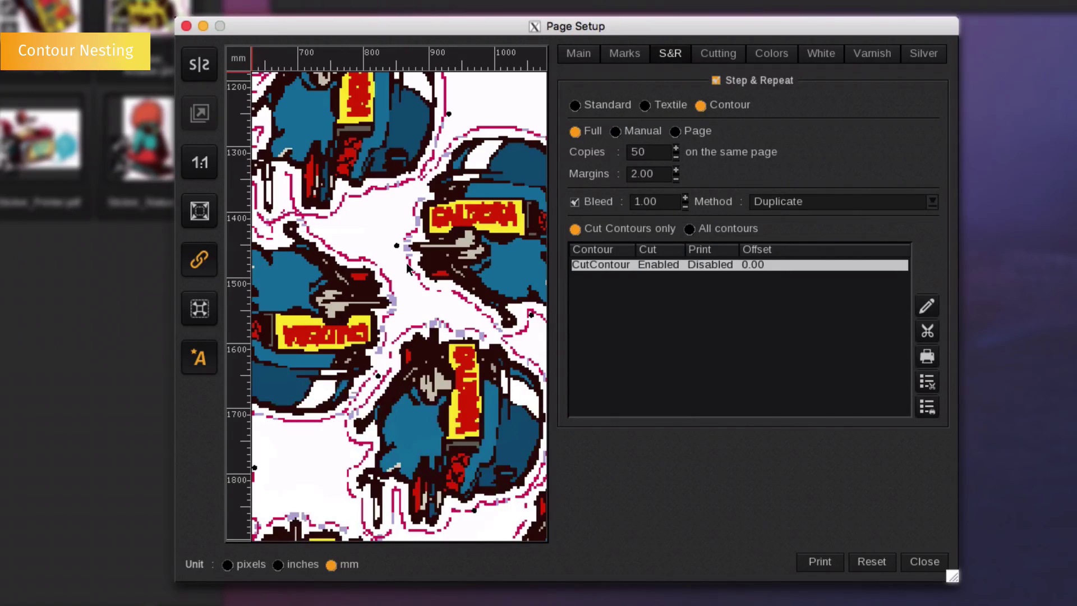
# - Set the nested sticker job's cutter to Plotter in the Cutting settings
pyautogui.click(719, 52)
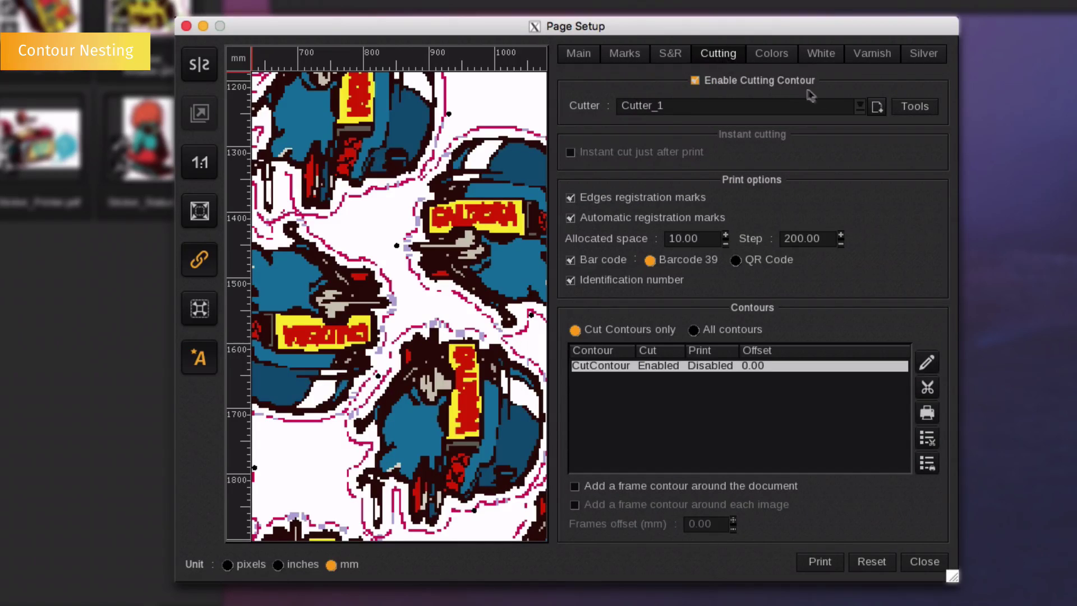
pyautogui.click(856, 106)
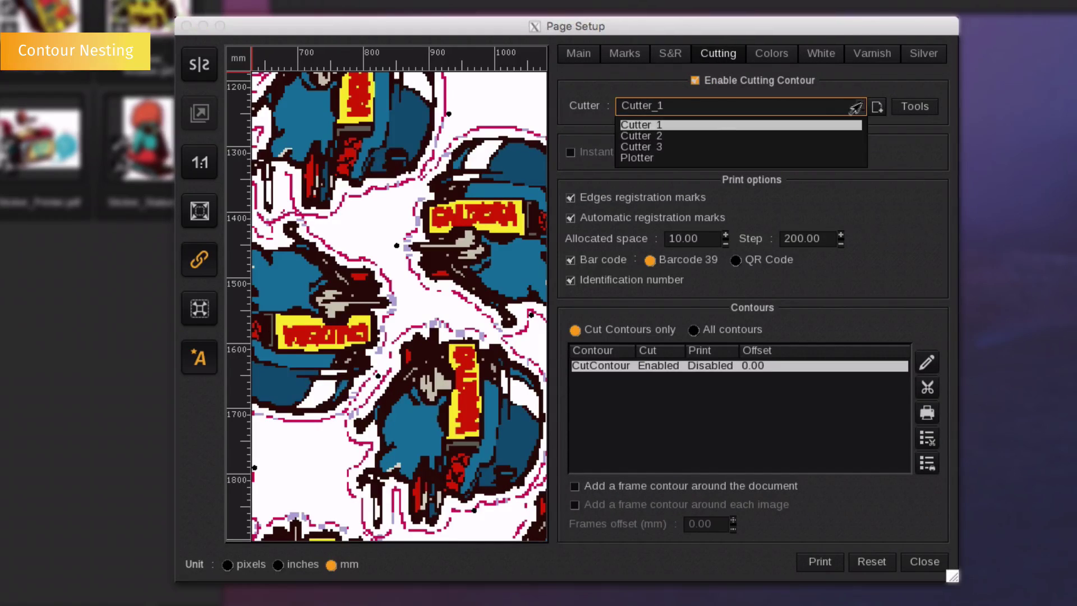
pyautogui.click(630, 162)
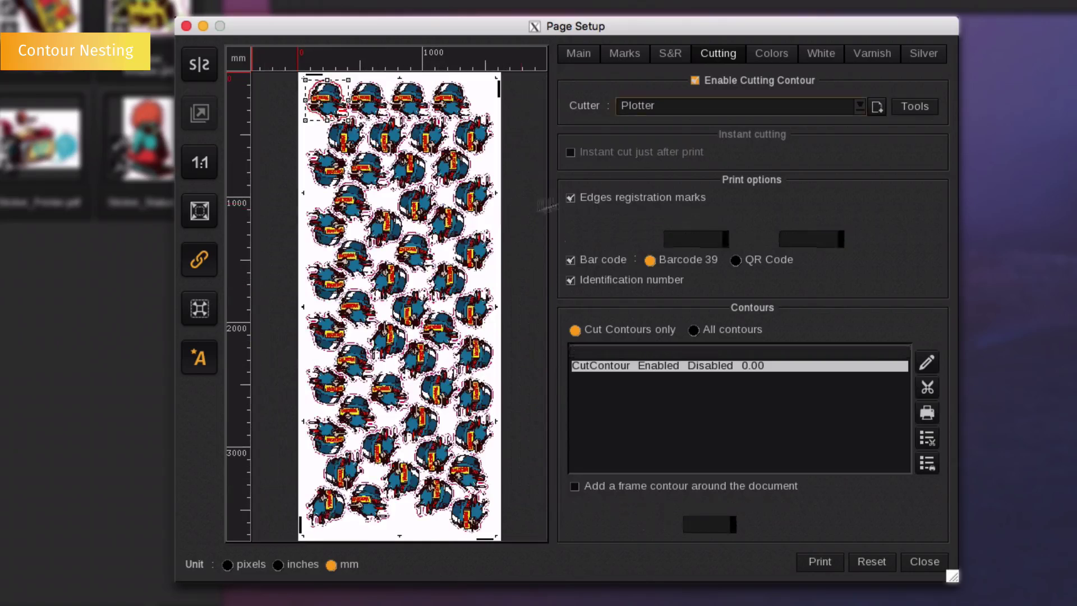
# - Zoom into the top-left sticker to inspect its cut line, then close Page Setup
pyautogui.click(314, 81)
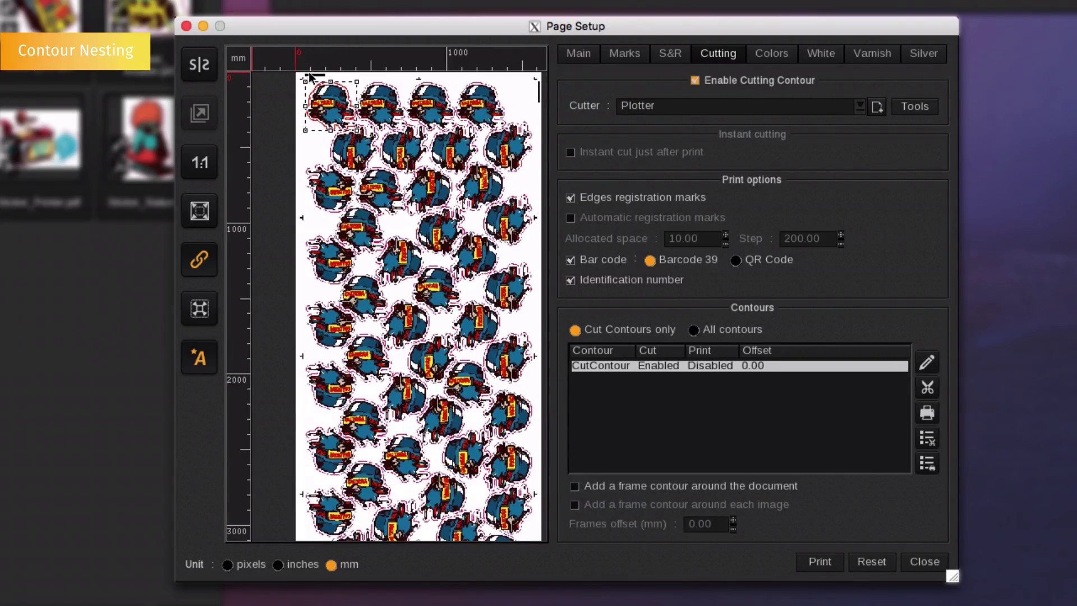
pyautogui.click(305, 77)
pyautogui.click(305, 77)
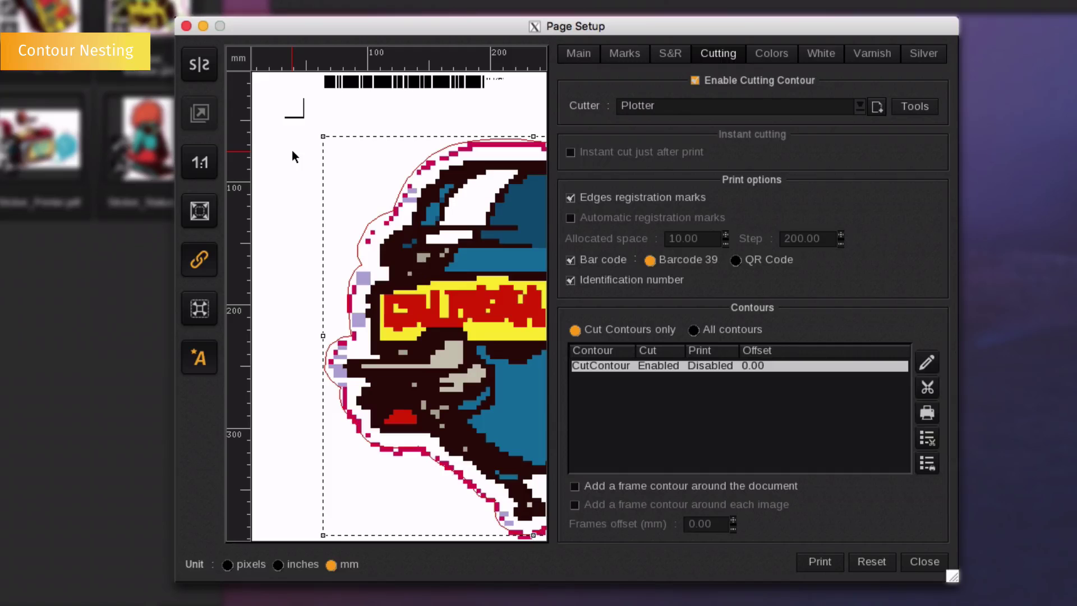
pyautogui.click(186, 26)
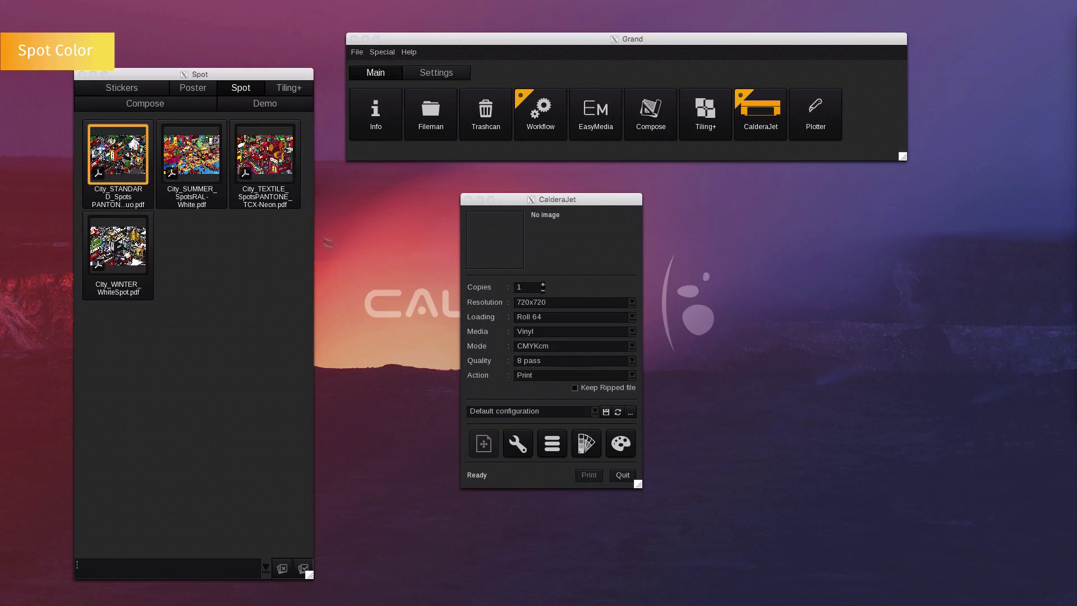
# - Load the City standard spot-colour PDF into CalderaJet and show its spot colours' visual preview
pyautogui.moveTo(115, 154); pyautogui.dragTo(496, 240)
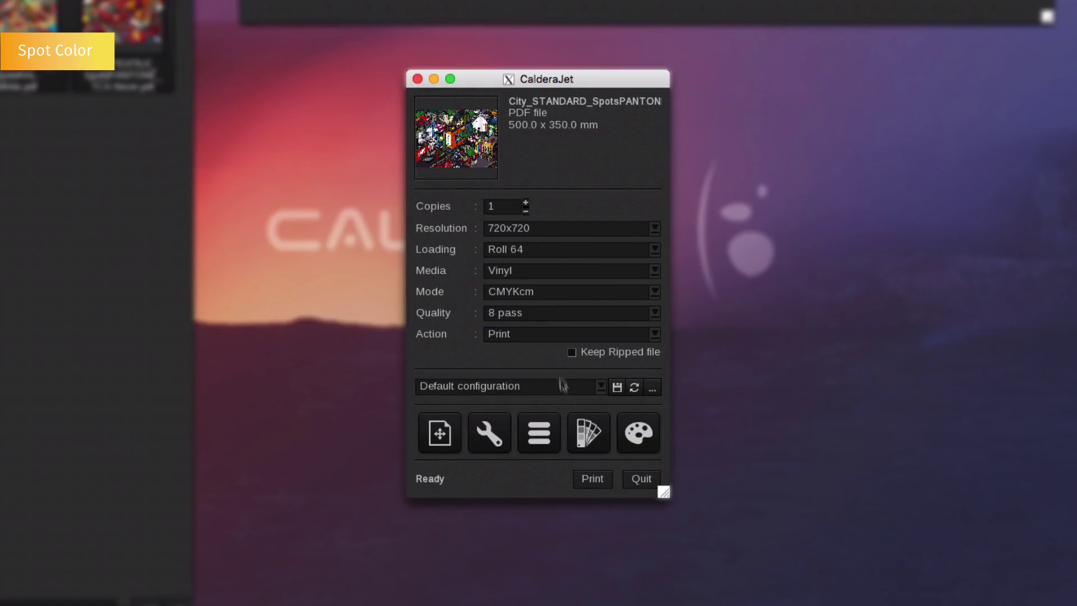
pyautogui.click(584, 432)
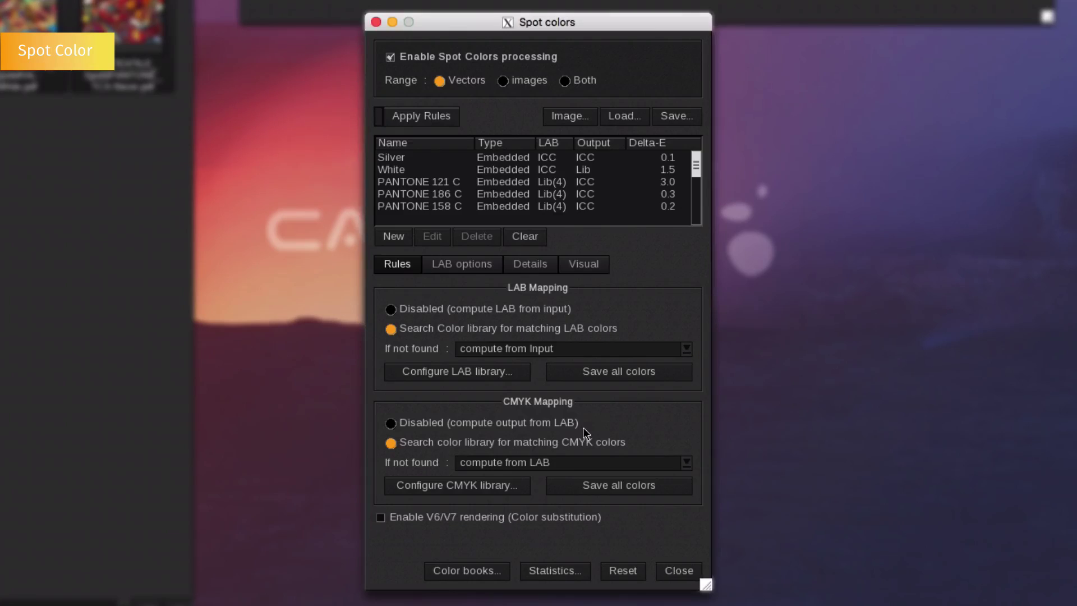
pyautogui.click(588, 266)
# - Highlight where PANTONE 158 C, PANTONE 186 C, Silver, White and PANTONE 121 C appear
pyautogui.click(436, 206)
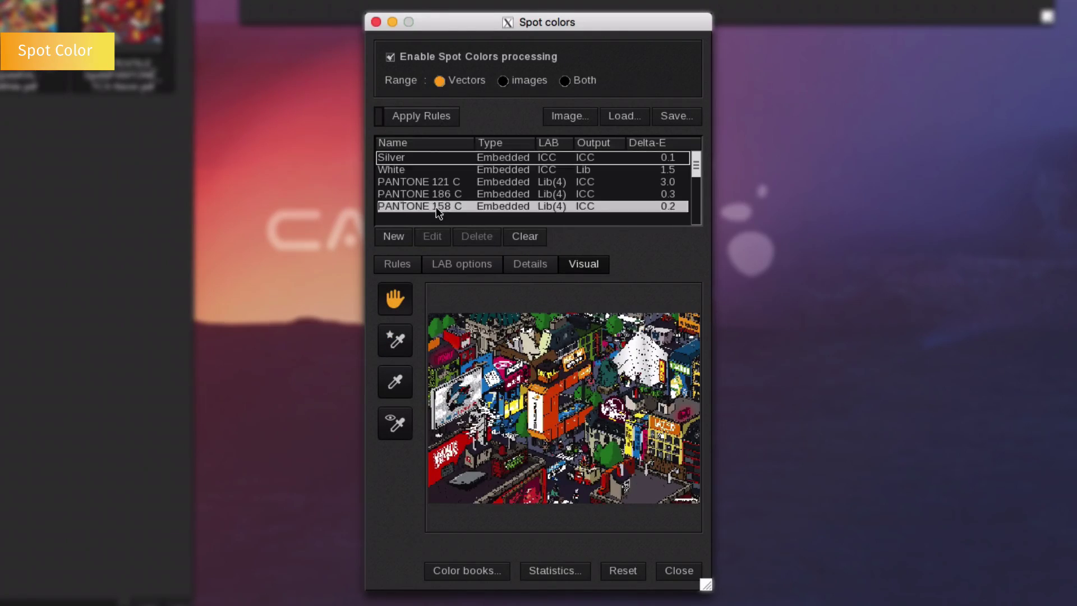
pyautogui.click(432, 193)
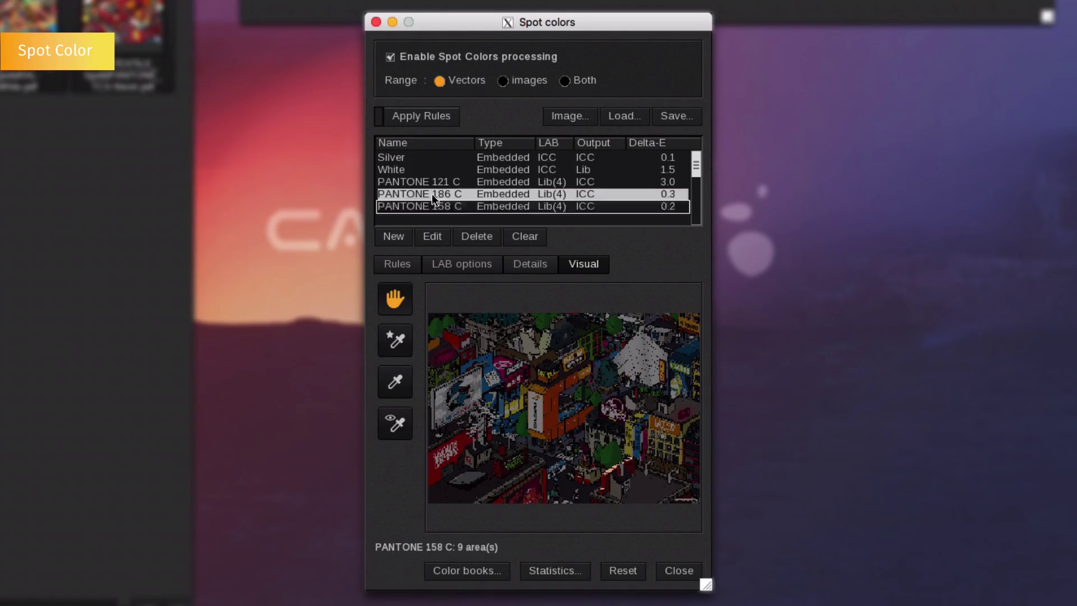
pyautogui.click(409, 159)
pyautogui.click(408, 170)
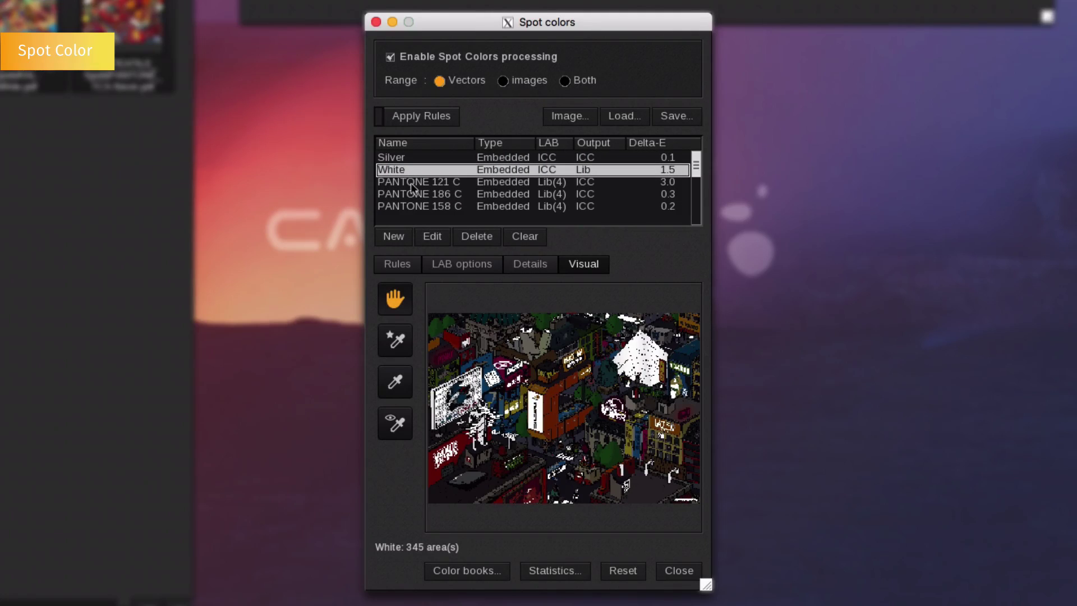
pyautogui.click(416, 183)
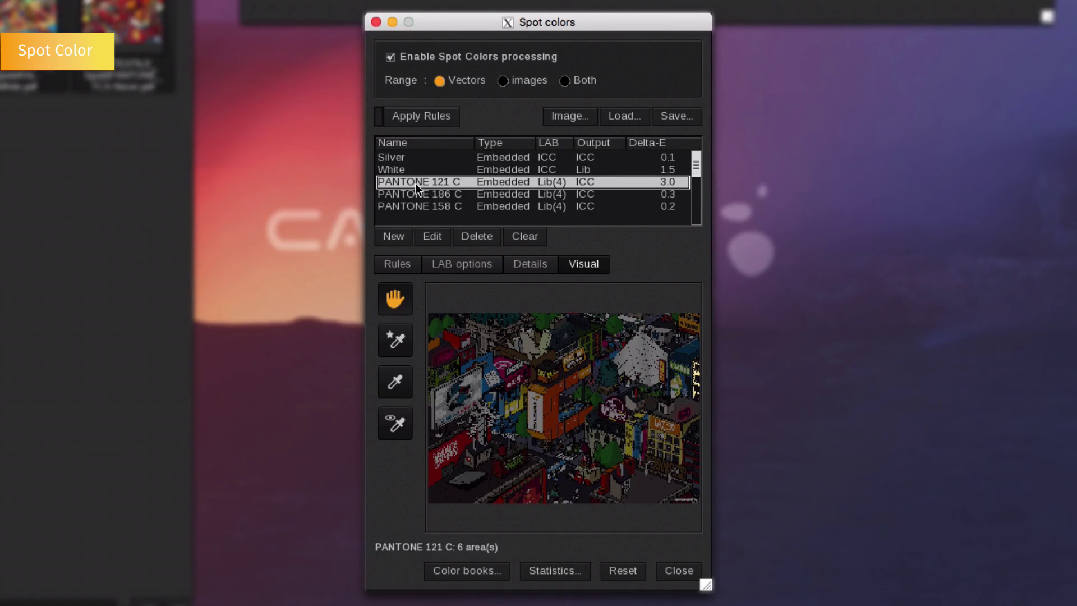
# - Show PANTONE 121 C's details, compare perceptual rendering, then restore absolute rendering
pyautogui.click(531, 264)
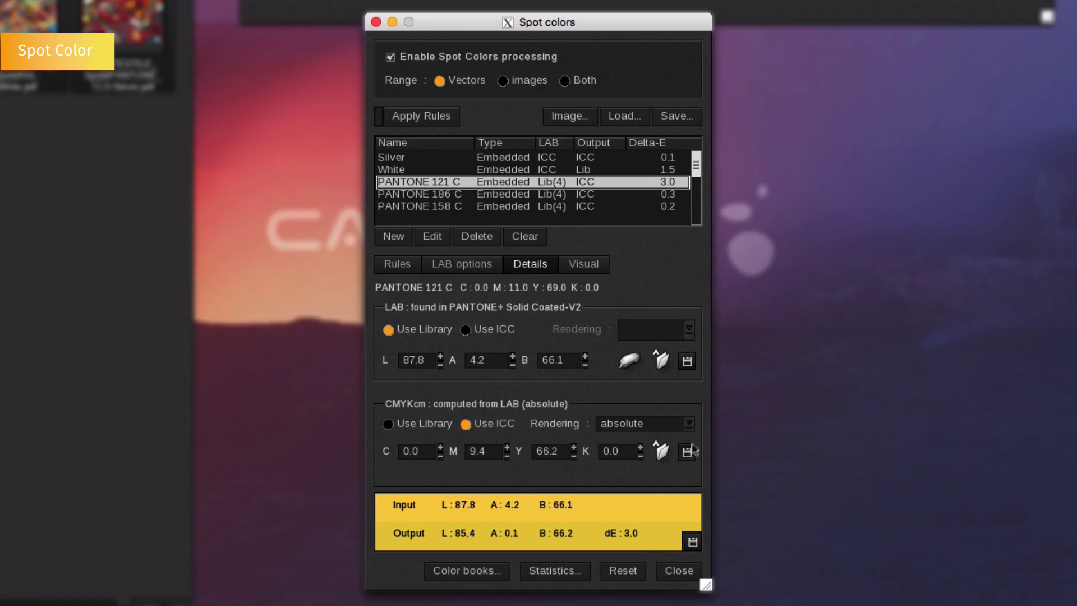
pyautogui.click(688, 424)
pyautogui.click(669, 441)
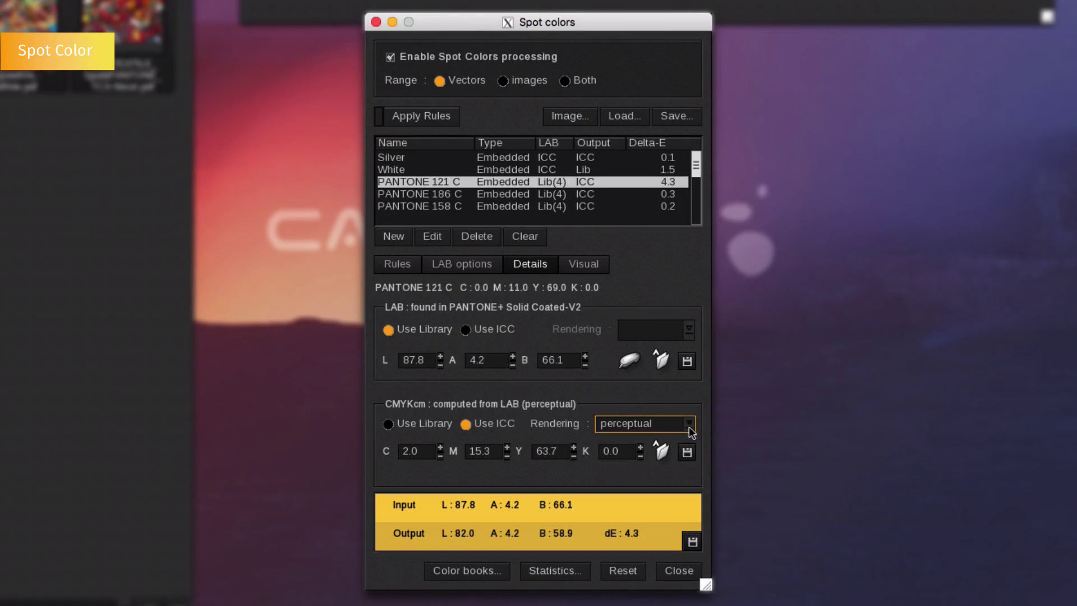
pyautogui.click(690, 425)
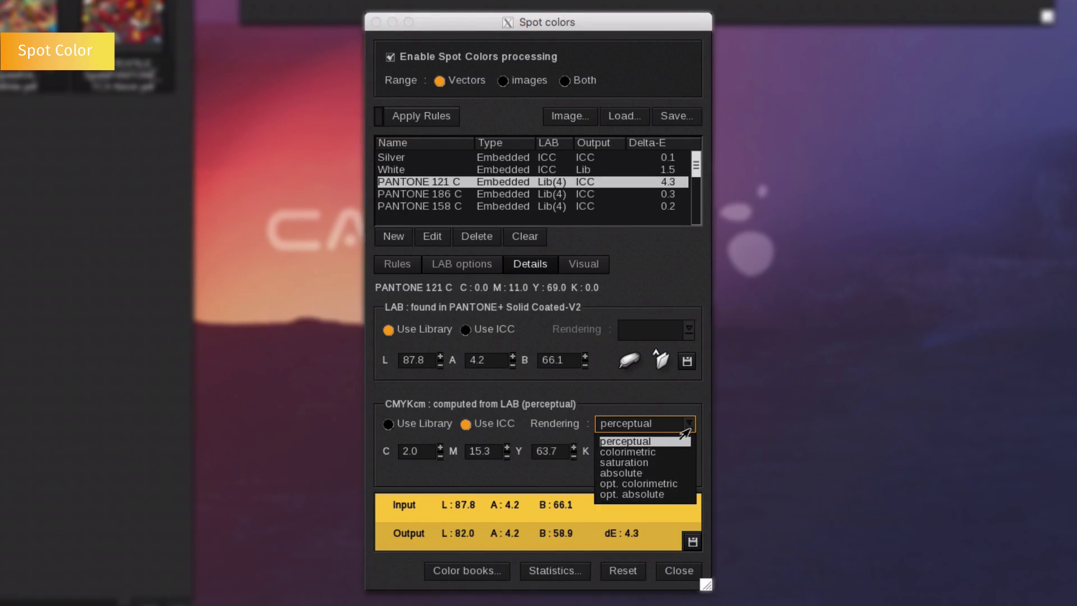
pyautogui.click(633, 474)
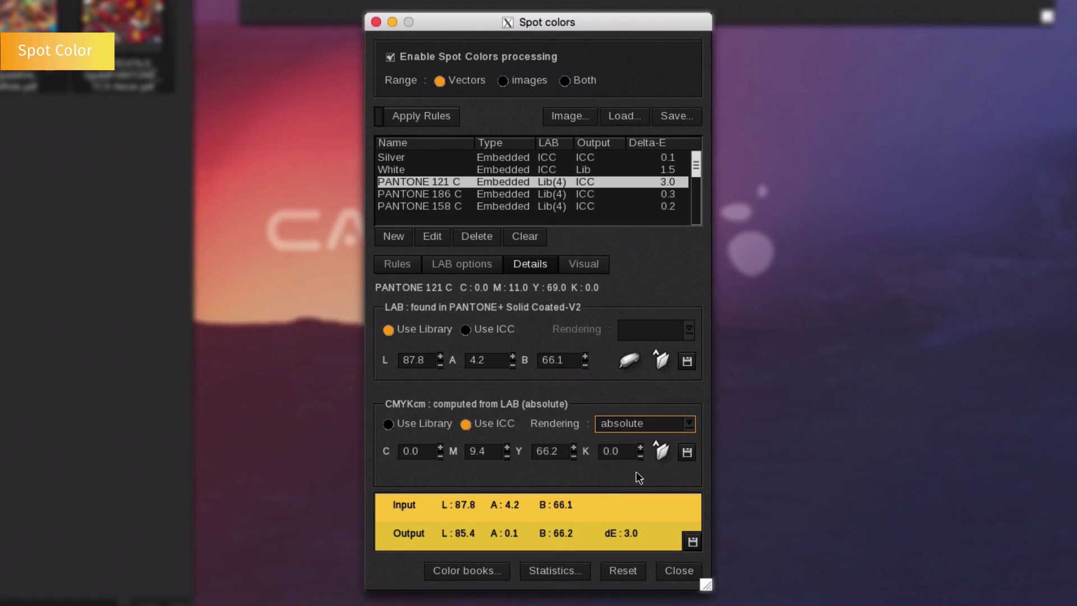
# - Target the colour book at PANTONE 121 C only by excluding PANTONE 186 C
pyautogui.click(466, 570)
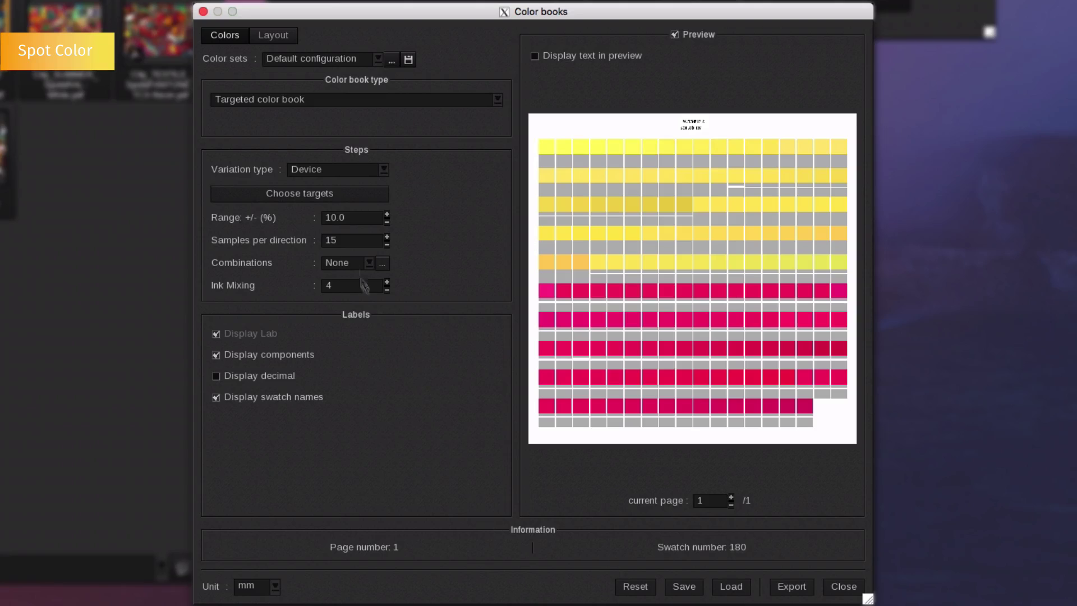
pyautogui.click(313, 196)
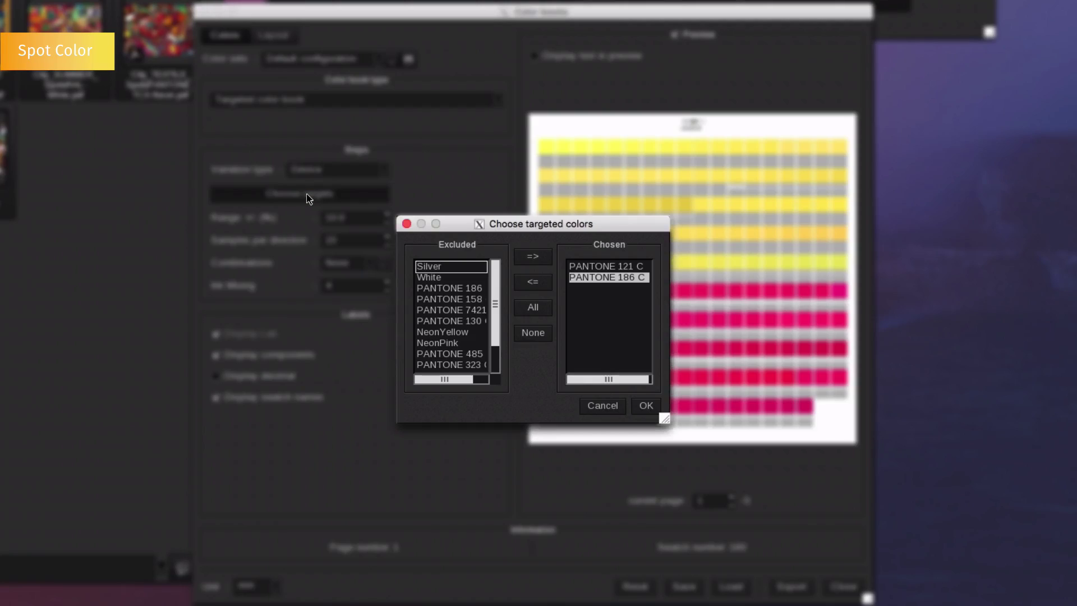
pyautogui.click(531, 279)
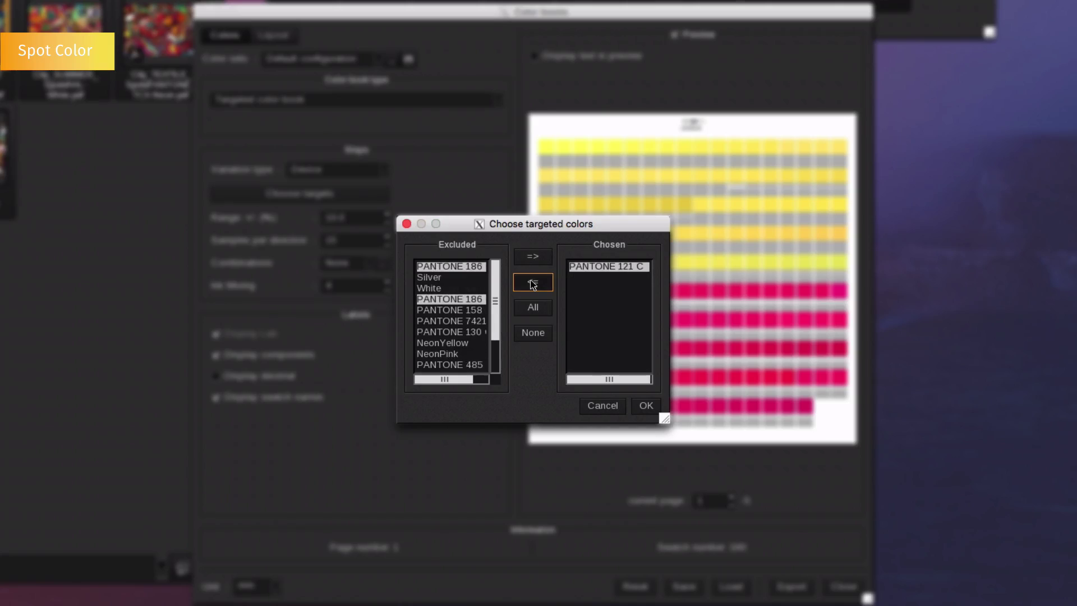
pyautogui.click(646, 407)
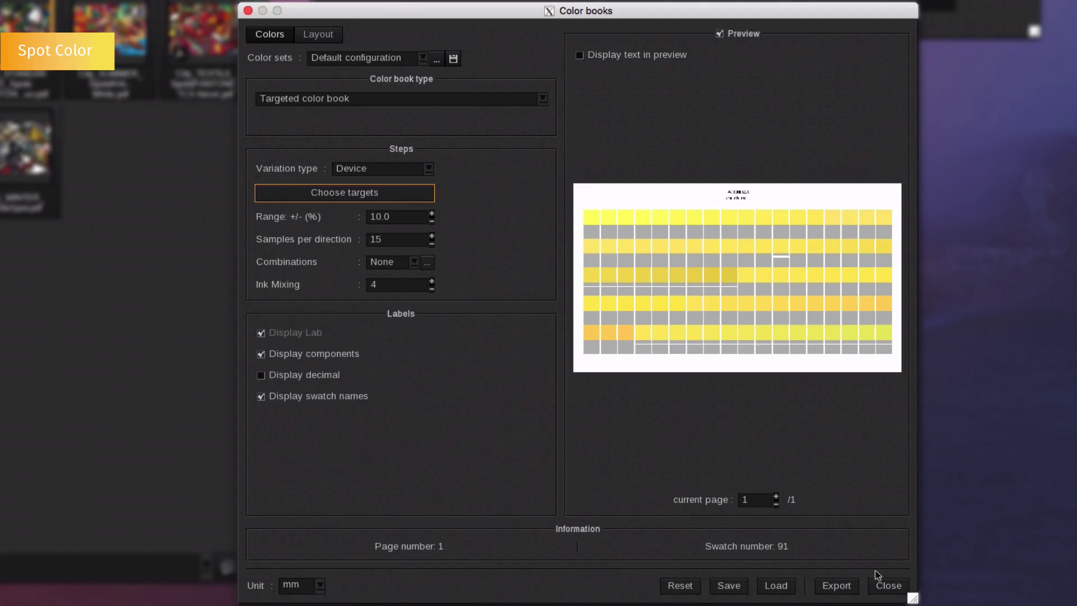
# - Close the colour book and set PANTONE 121 C's CMYK values to M 10 and Y 68
pyautogui.click(889, 584)
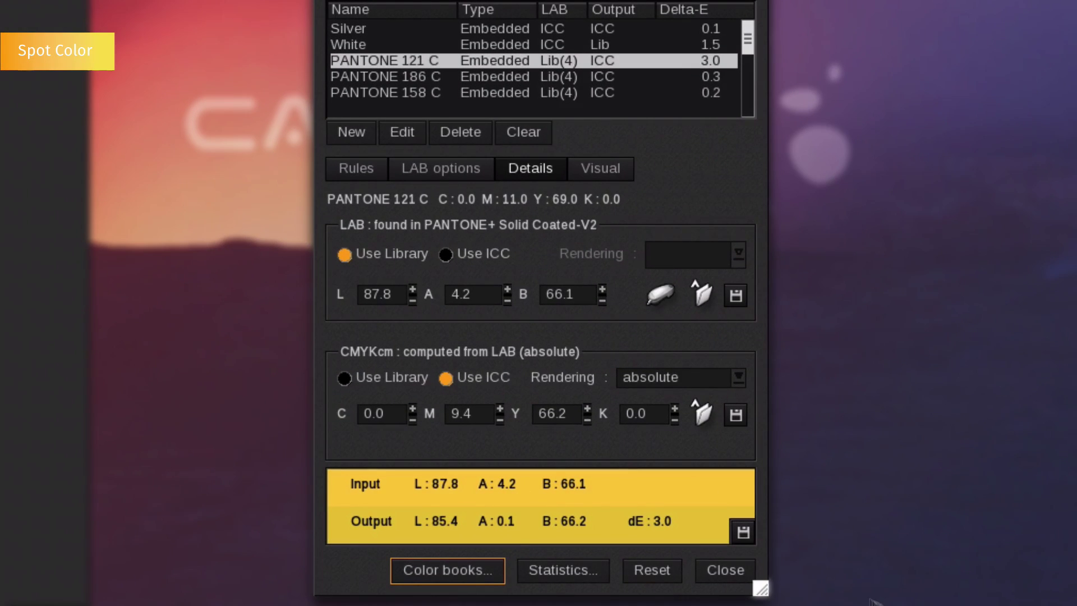
pyautogui.doubleClick(481, 416)
pyautogui.write('10')
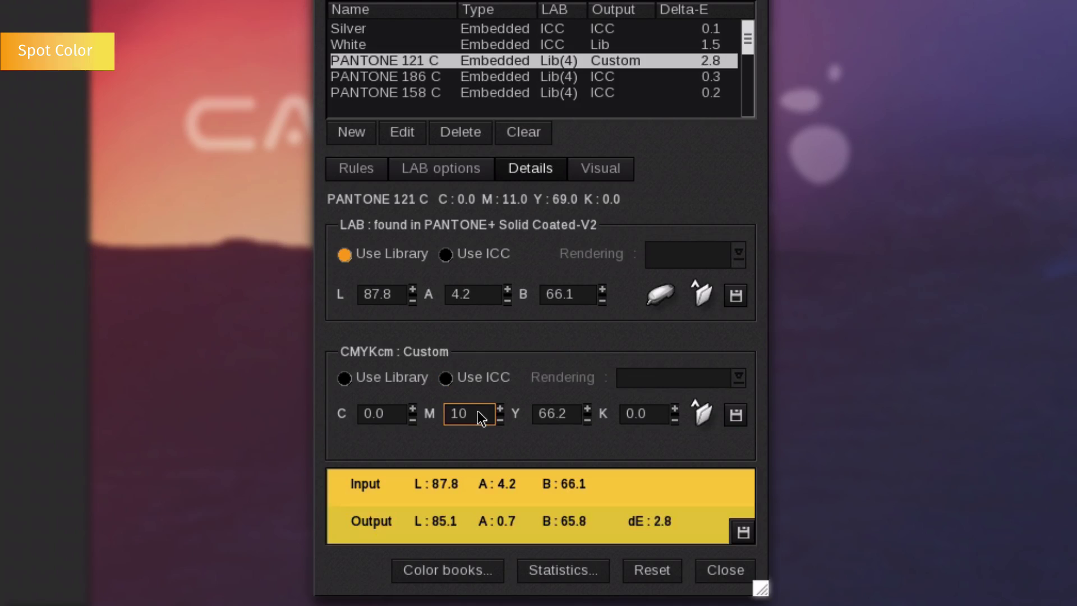
pyautogui.doubleClick(577, 415)
pyautogui.write('68')
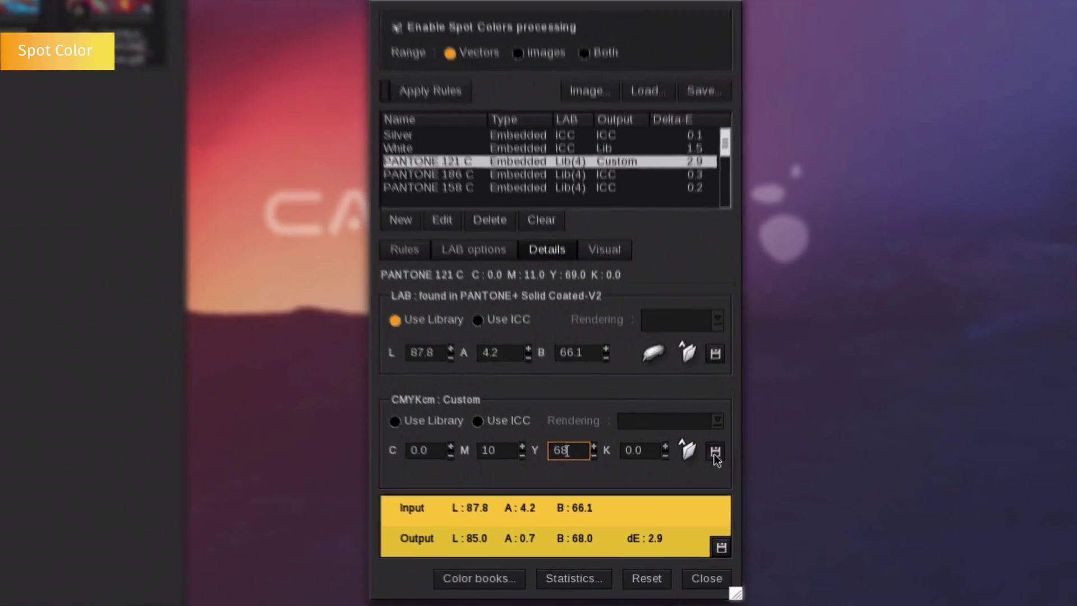
# - Save the custom PANTONE 121 C recipe into the my_library colour library
pyautogui.click(713, 455)
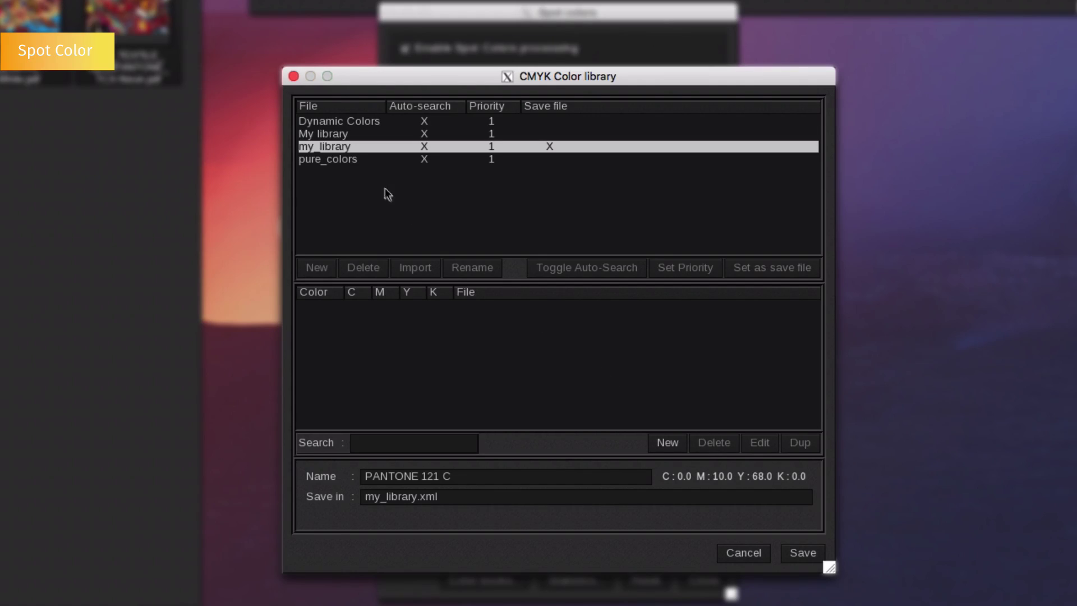
pyautogui.click(348, 147)
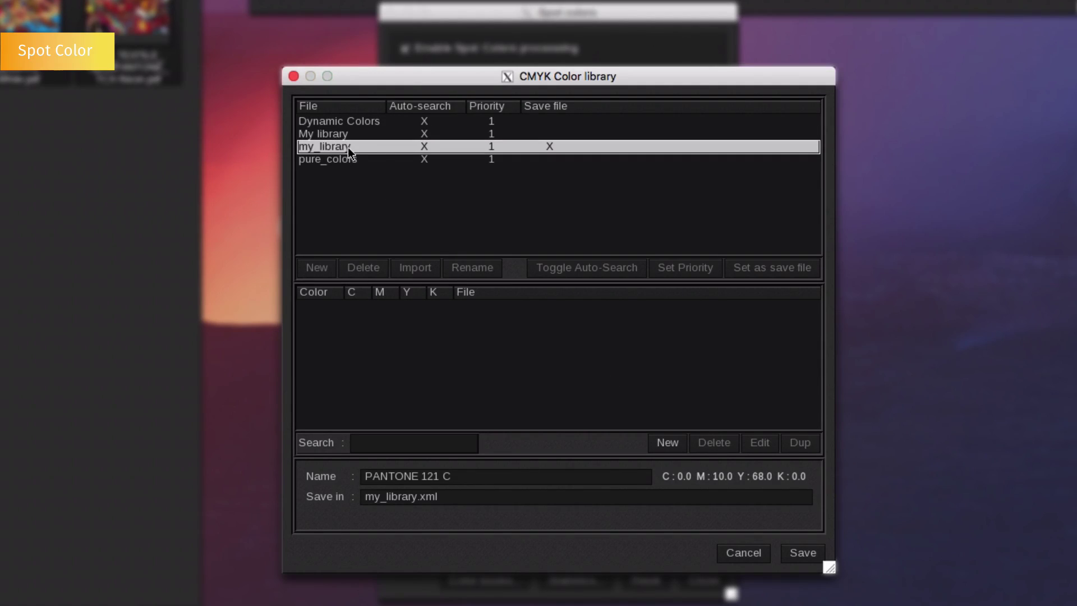
pyautogui.click(801, 553)
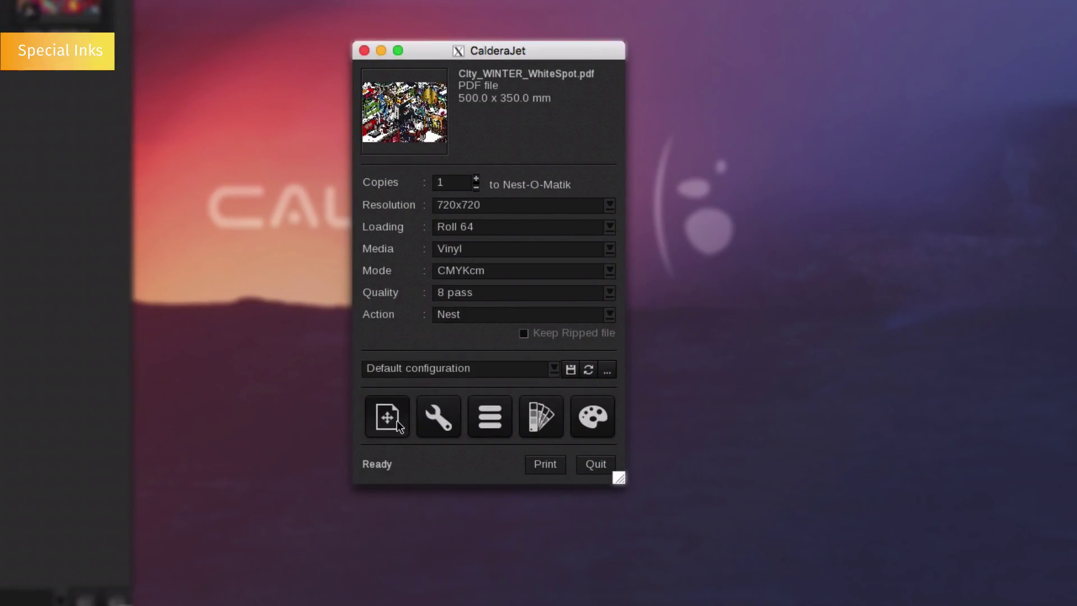
# - Enable White separation for the winter job and preview the white layer with background hidden
pyautogui.click(398, 422)
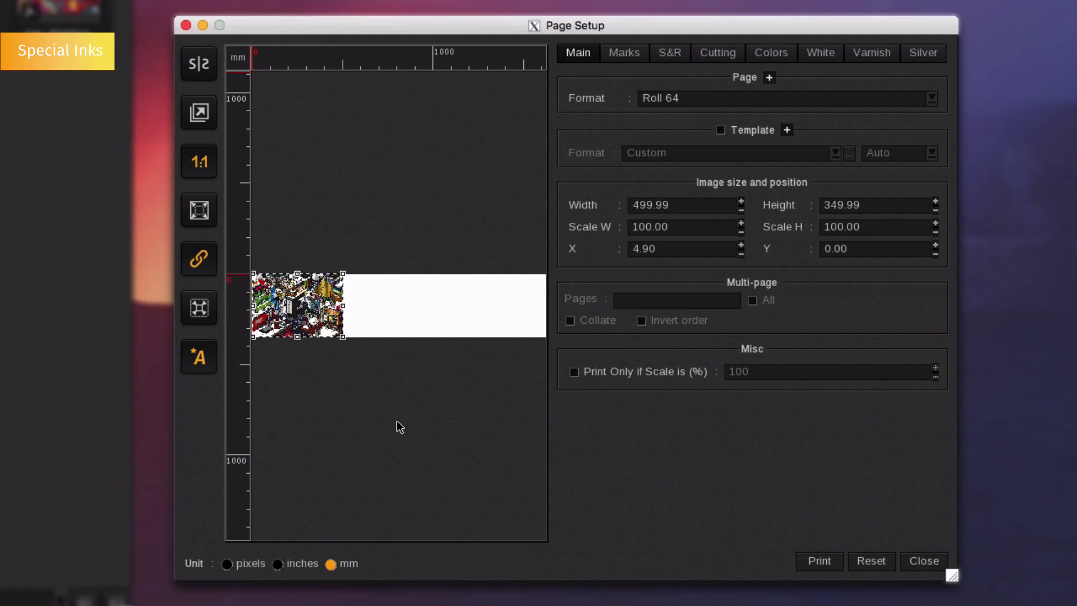
pyautogui.click(830, 54)
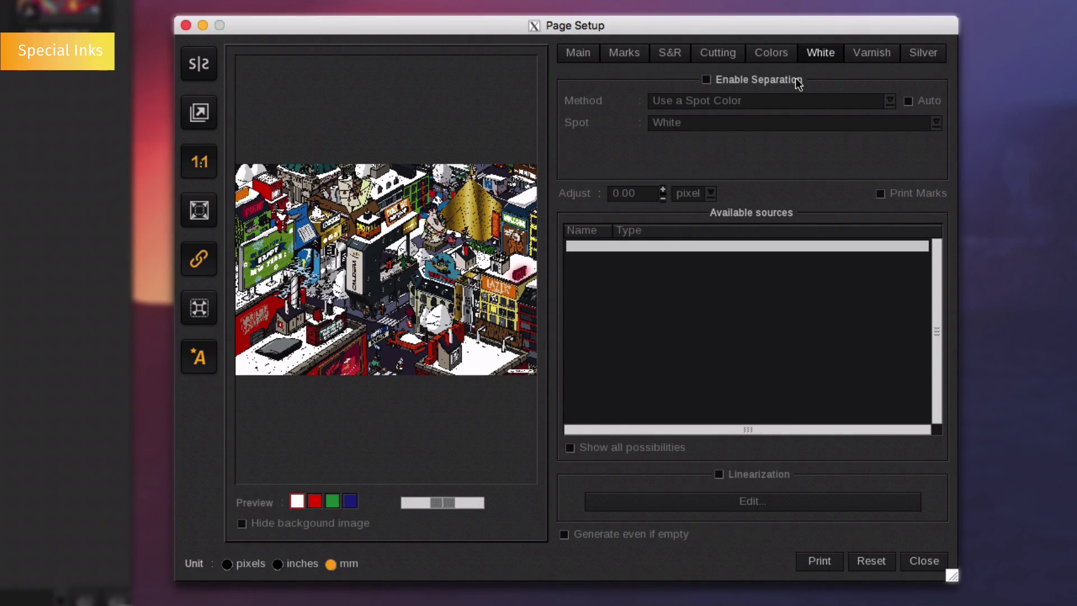
pyautogui.click(797, 80)
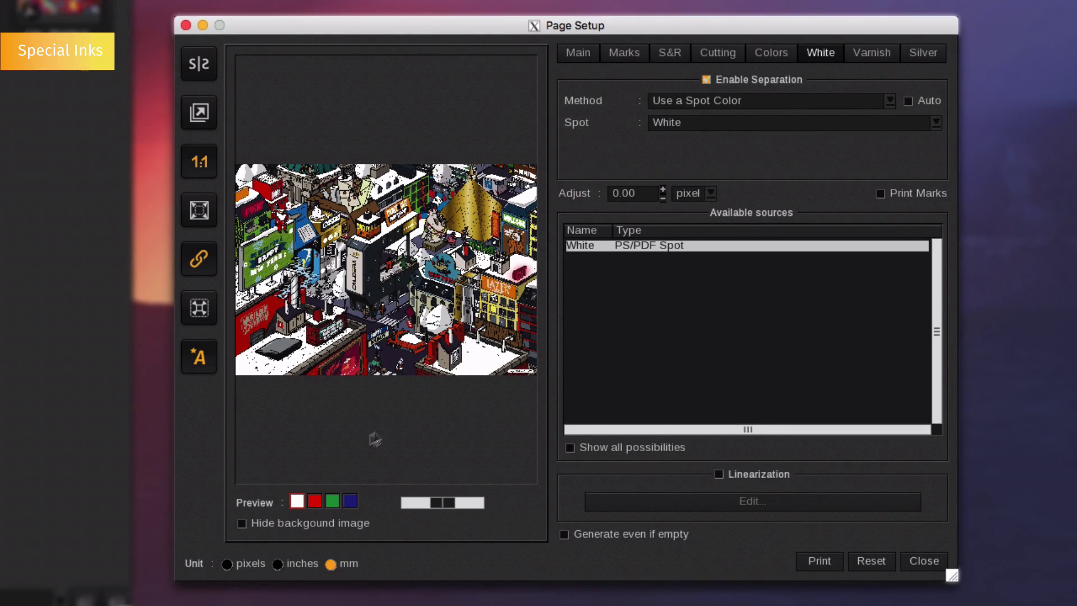
pyautogui.click(242, 525)
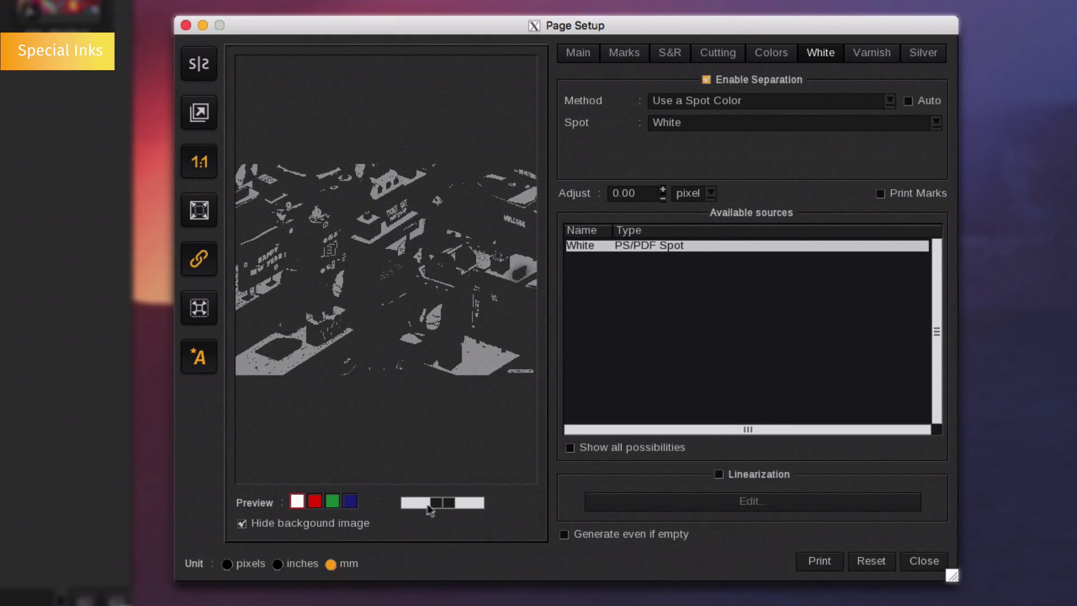
pyautogui.moveTo(440, 503); pyautogui.dragTo(470, 503)
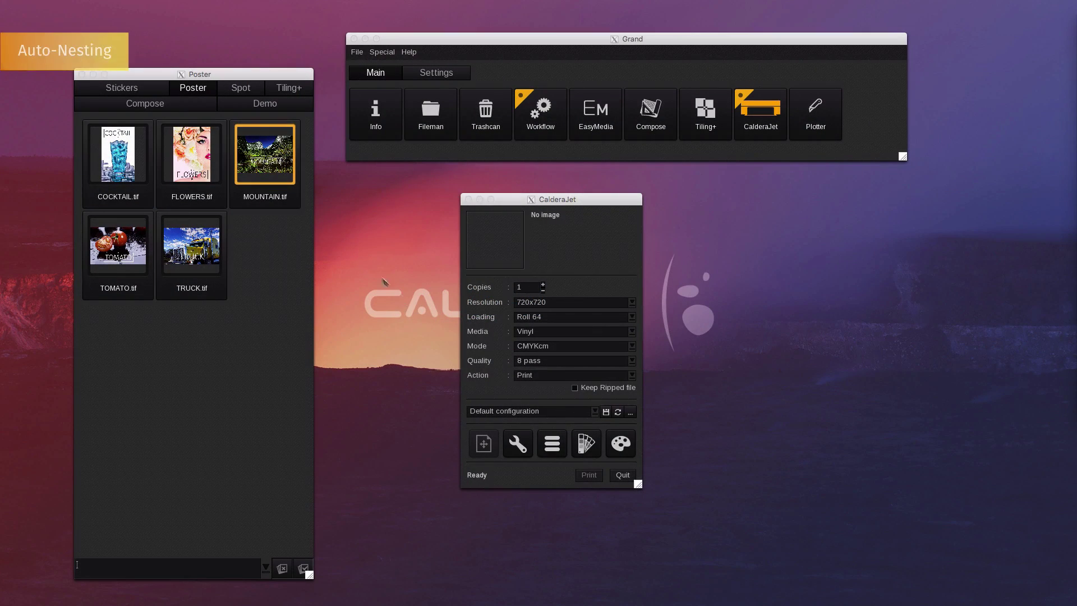
# - Load MOUNTAIN.tif into CalderaJet and set its job action to Nest
pyautogui.moveTo(263, 161); pyautogui.dragTo(491, 260)
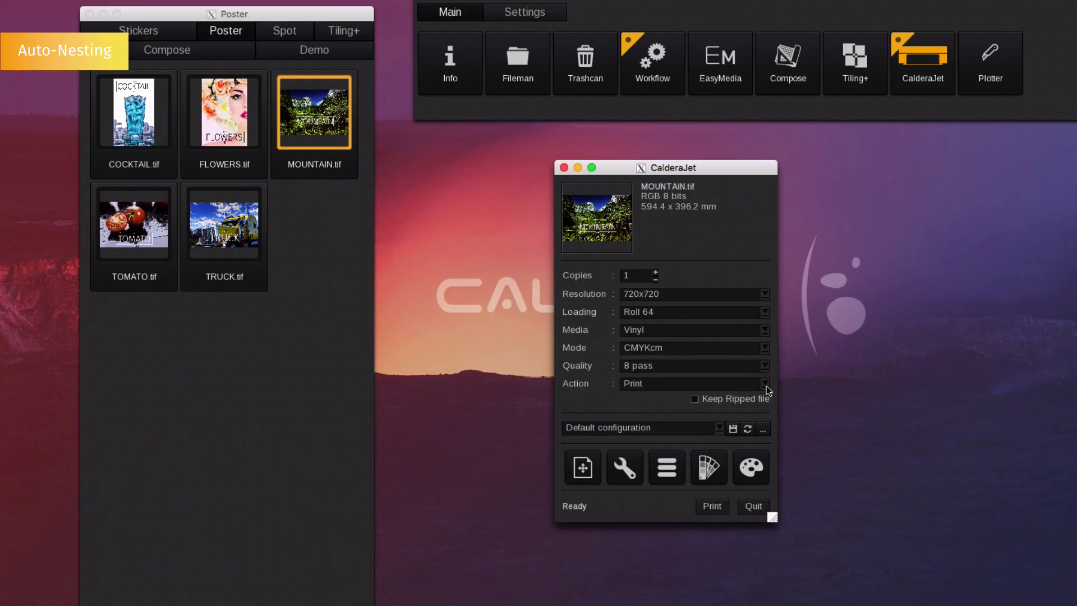
pyautogui.click(631, 376)
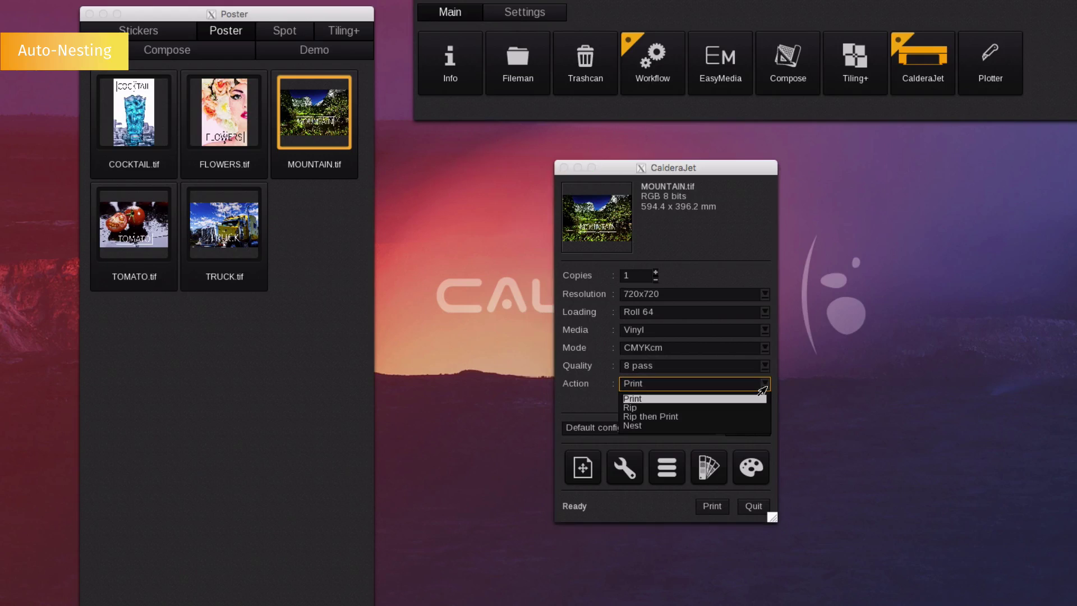
pyautogui.click(633, 426)
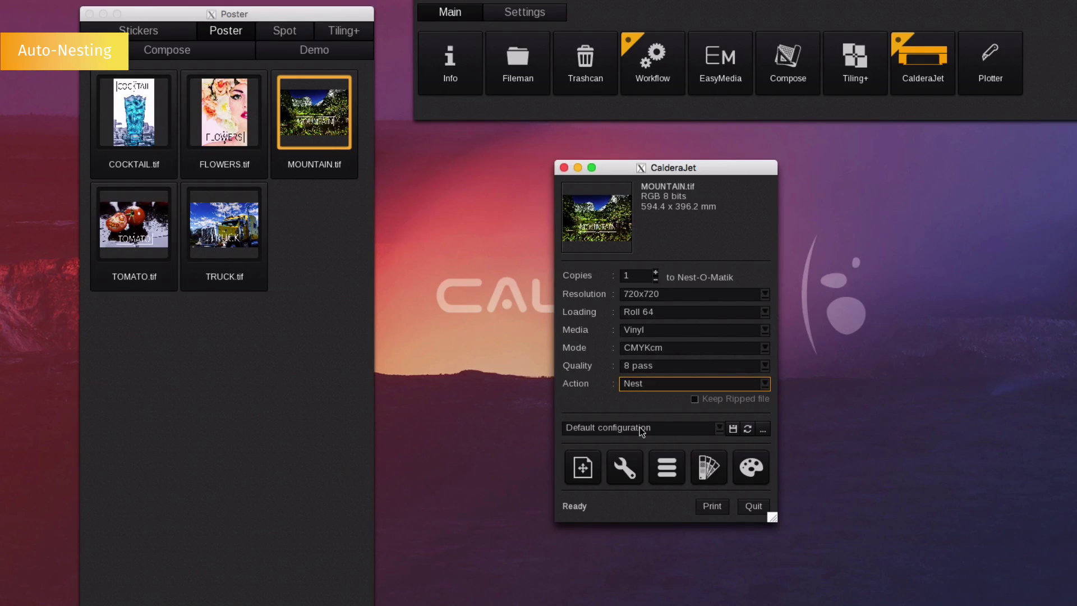
# - Send MOUNTAIN.tif to Nest-O-Matik with 5 step-and-repeat copies
pyautogui.click(591, 474)
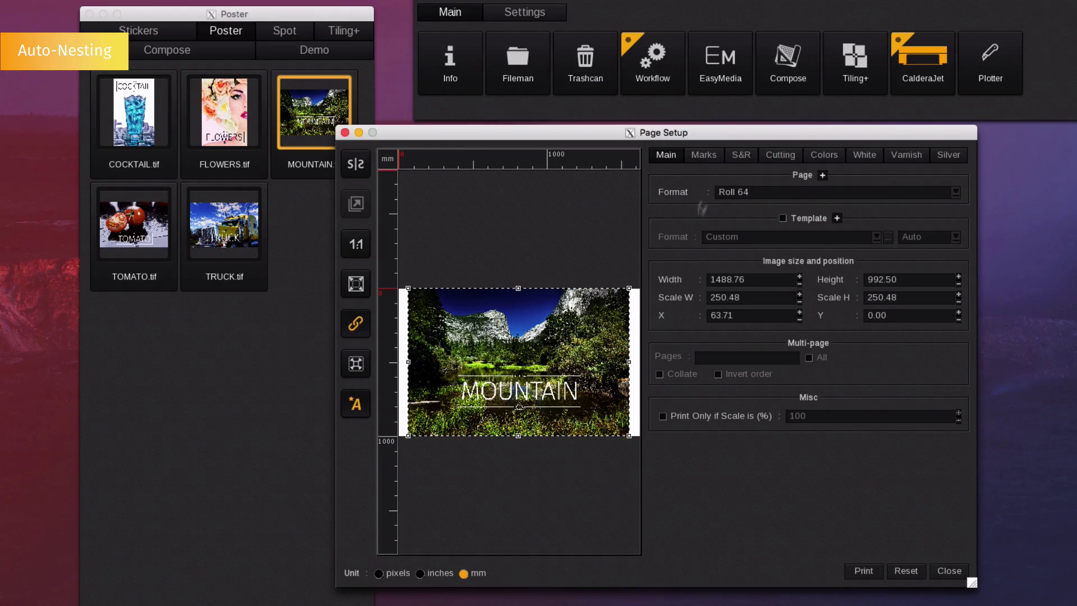
pyautogui.click(735, 154)
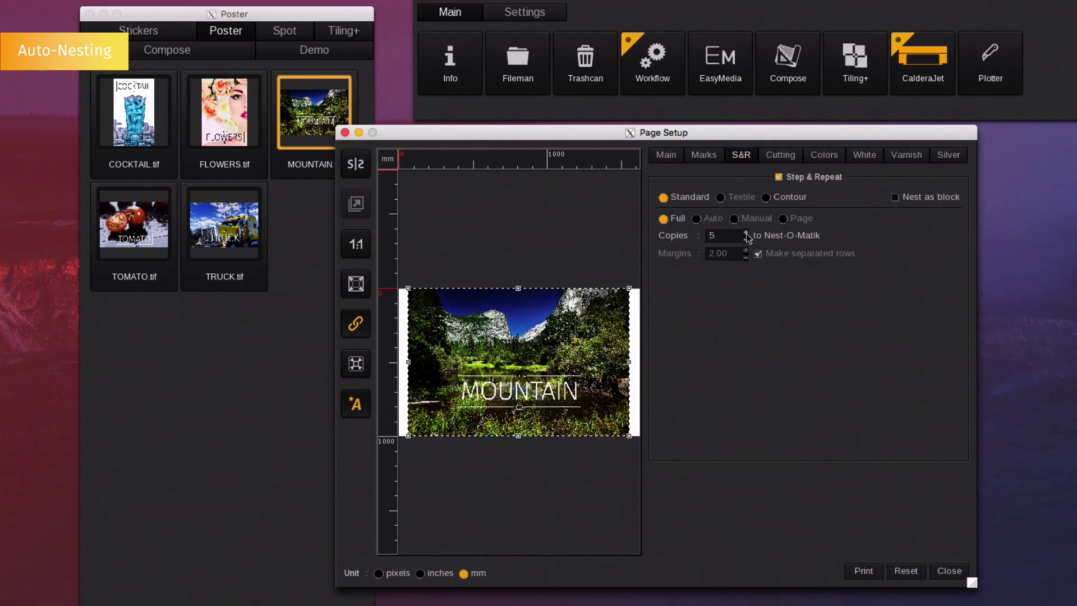
pyautogui.click(864, 570)
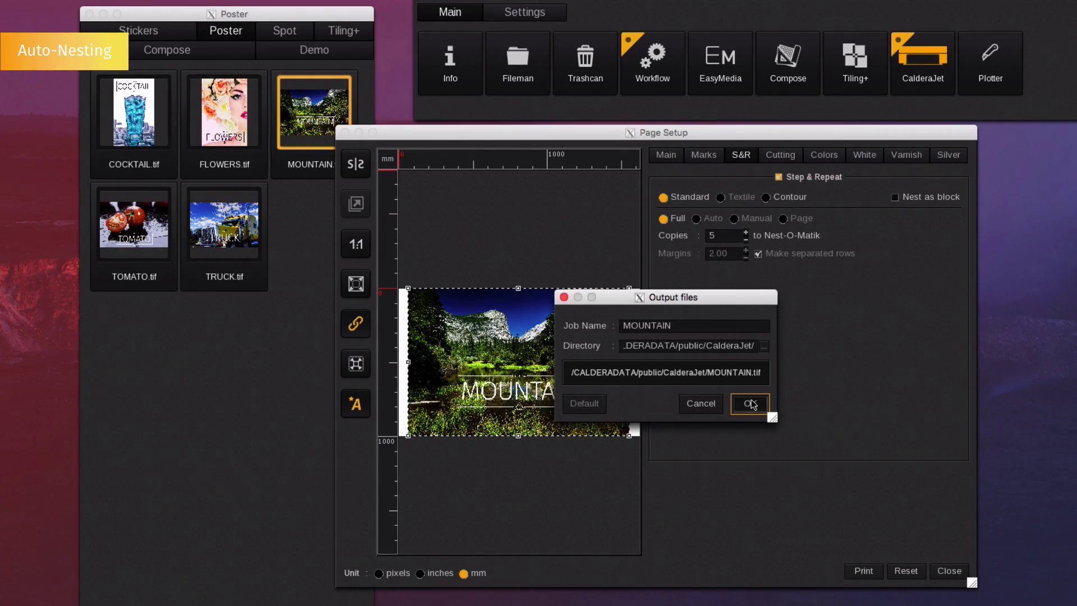
pyautogui.click(751, 403)
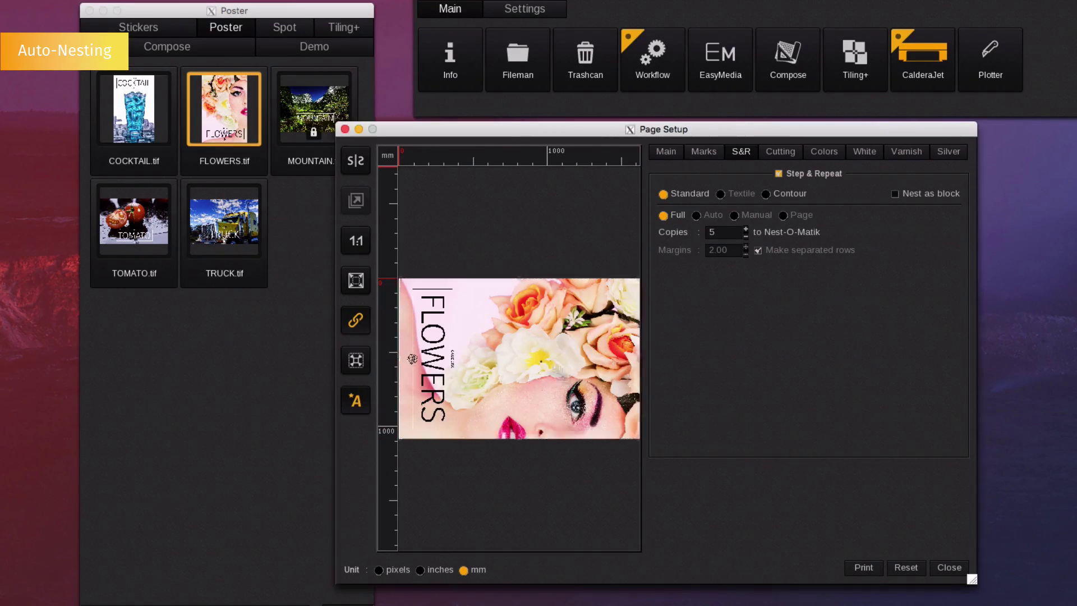
# - Send FLOWERS.tif and TOMATO.tif to Nest-O-Matik with 5 copies each
pyautogui.click(864, 567)
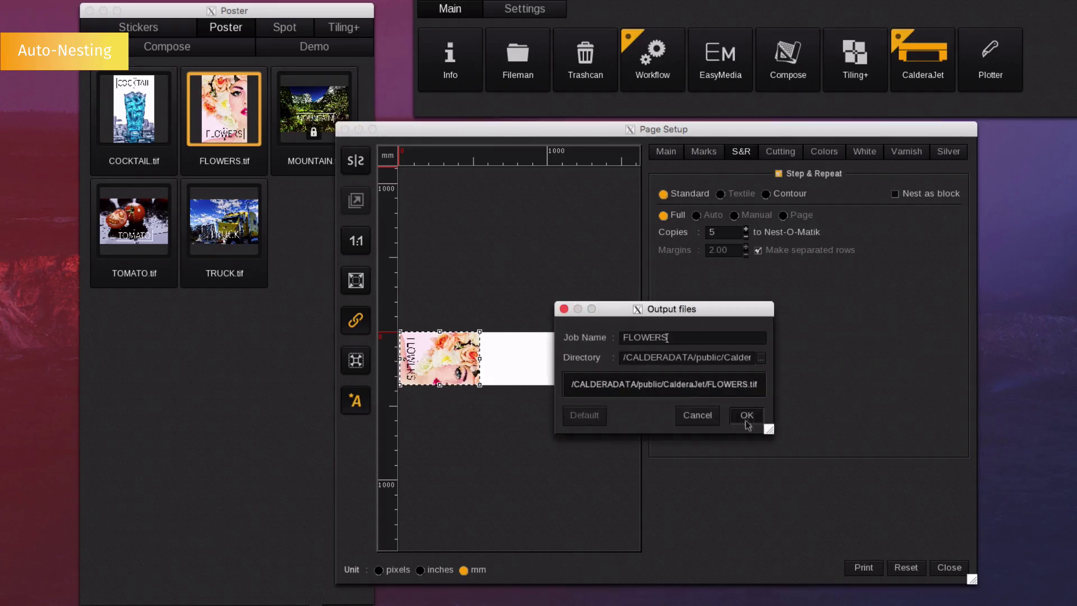
pyautogui.click(746, 415)
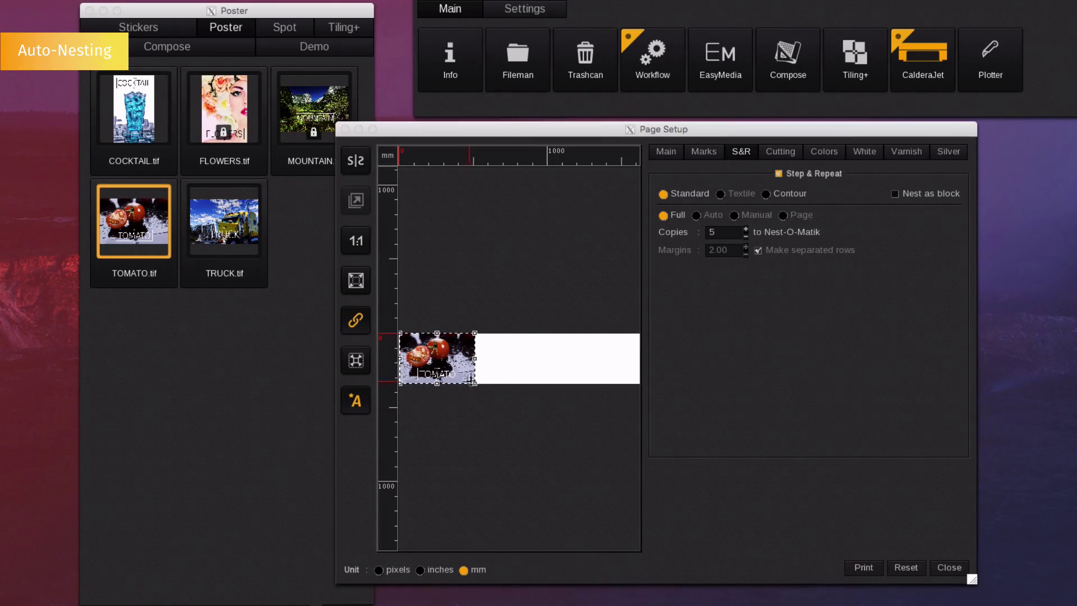
pyautogui.click(747, 235)
pyautogui.click(863, 567)
pyautogui.click(746, 432)
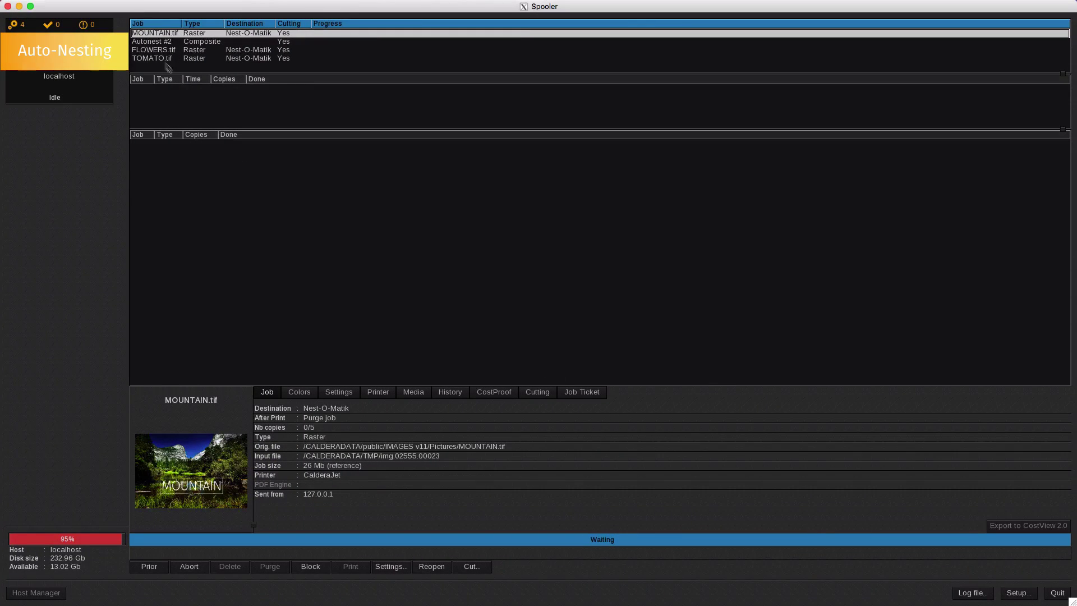
# - Select the Autonest #2 row in the Spooler to view its nesting details
pyautogui.click(146, 43)
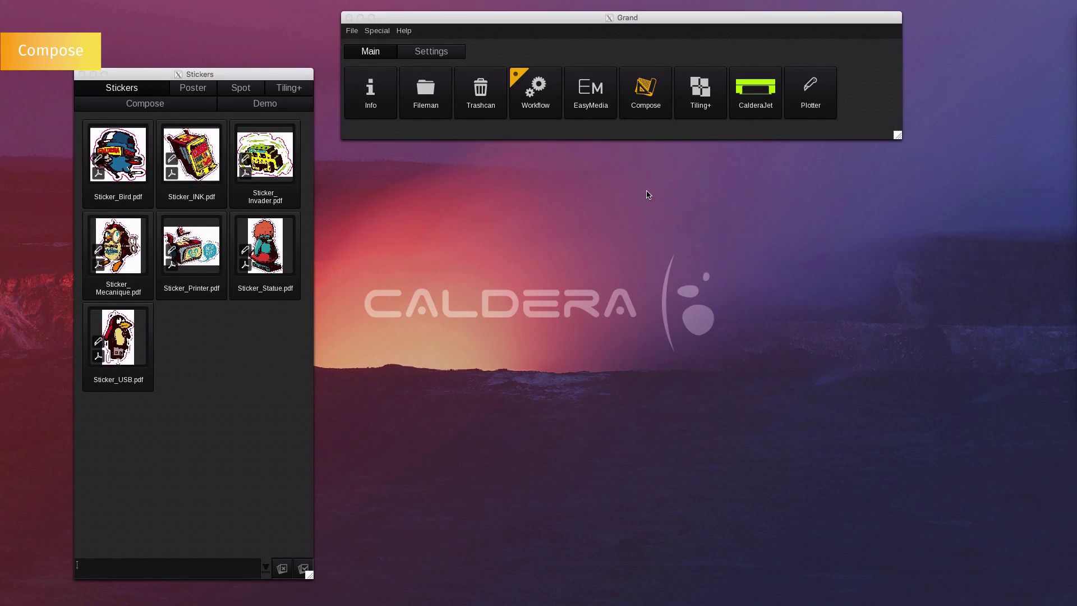
# - Start a Compose layout with the page format set to Roll 15
pyautogui.click(639, 107)
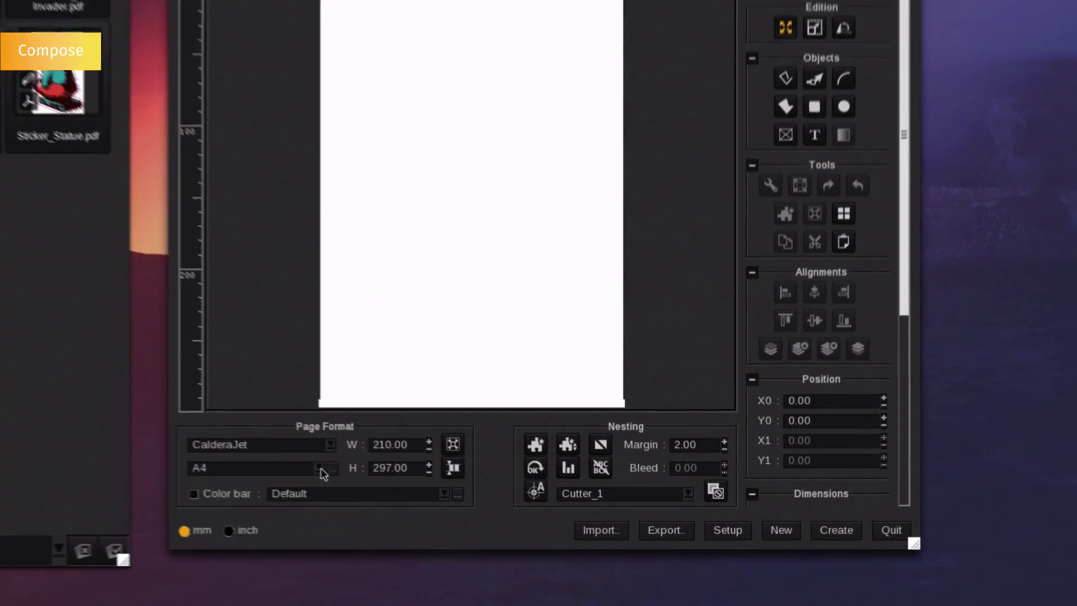
pyautogui.click(441, 512)
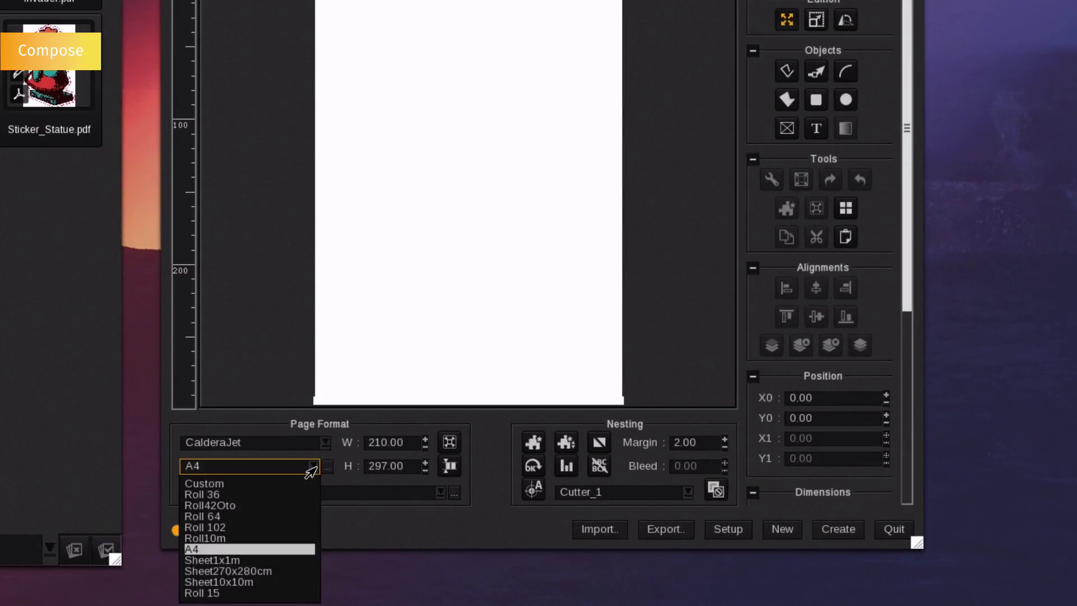
pyautogui.click(212, 593)
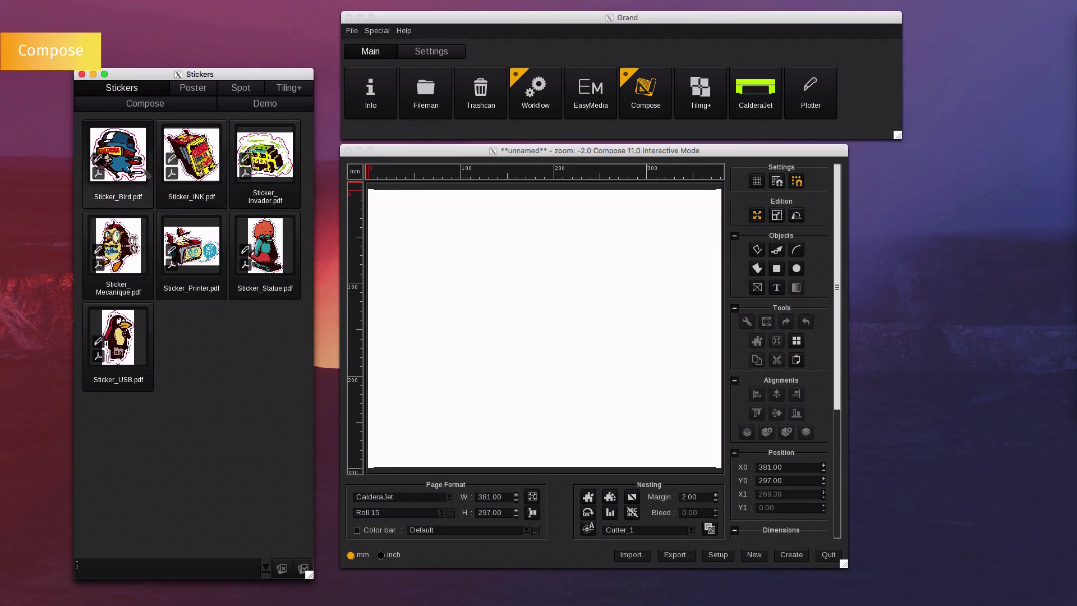
# - Place the Bird, INK, Invader, Mecanique and Printer stickers with 10 duplicates each
pyautogui.click(145, 172)
pyautogui.keyDown('shift'); pyautogui.click(184, 235); pyautogui.keyUp('shift')
pyautogui.moveTo(184, 235); pyautogui.dragTo(481, 314)
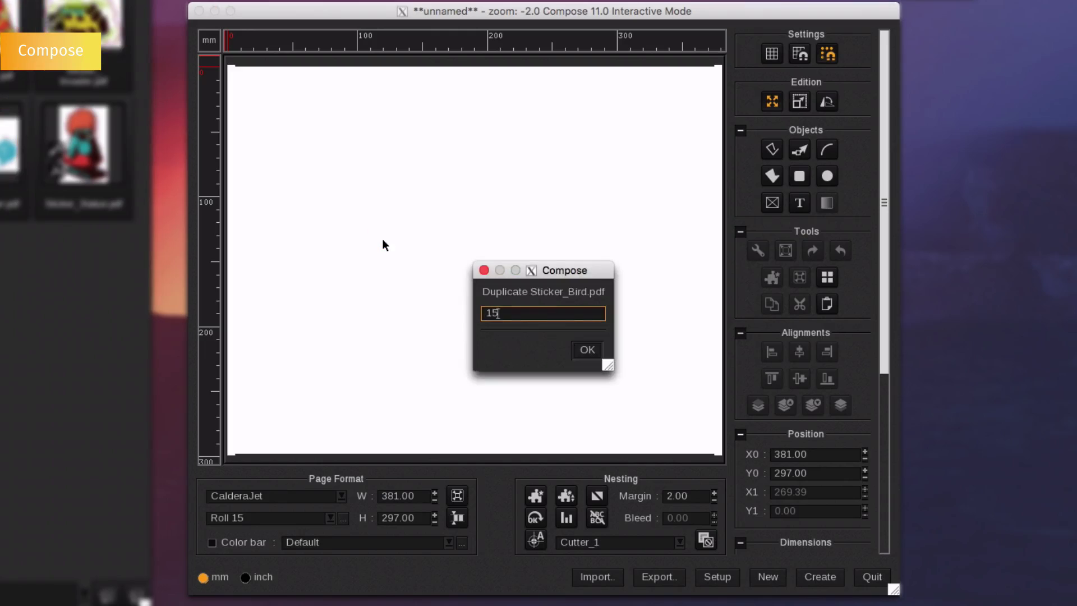
pyautogui.write('10')
pyautogui.click(587, 350)
pyautogui.click(590, 352)
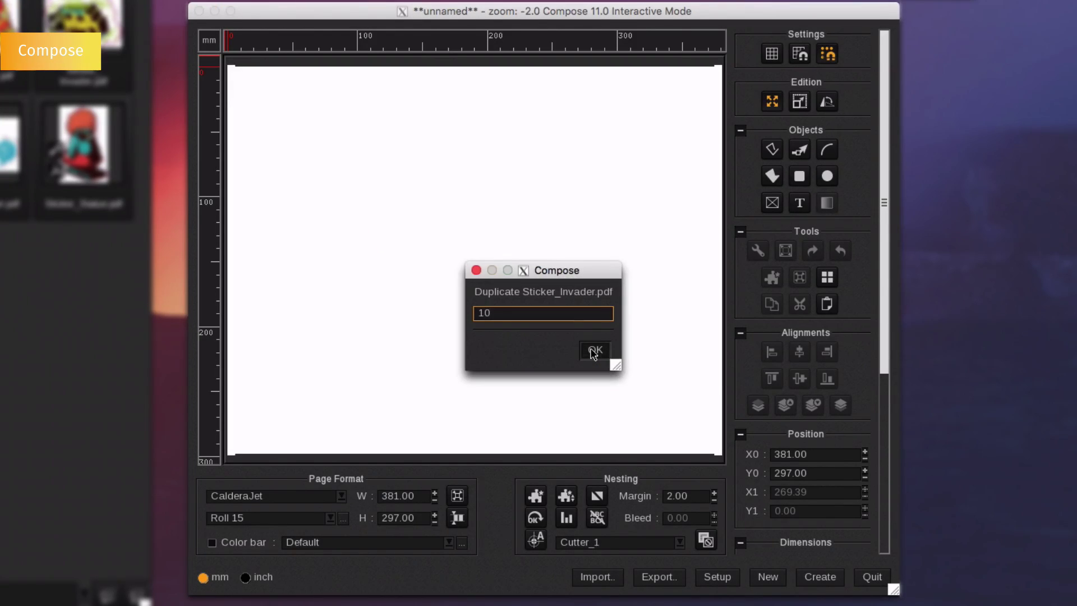
pyautogui.click(590, 353)
pyautogui.click(590, 352)
pyautogui.click(592, 351)
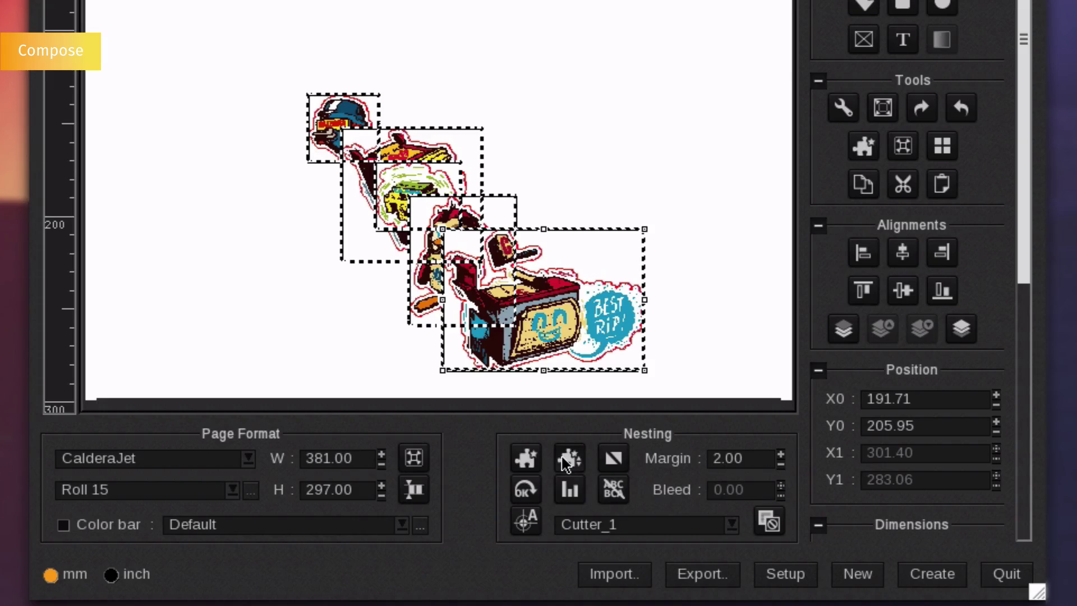
# - Nest the stickers densely with rotation on the 381 × 527.68 mm sheet and save as composite Untitled_1
pyautogui.click(565, 463)
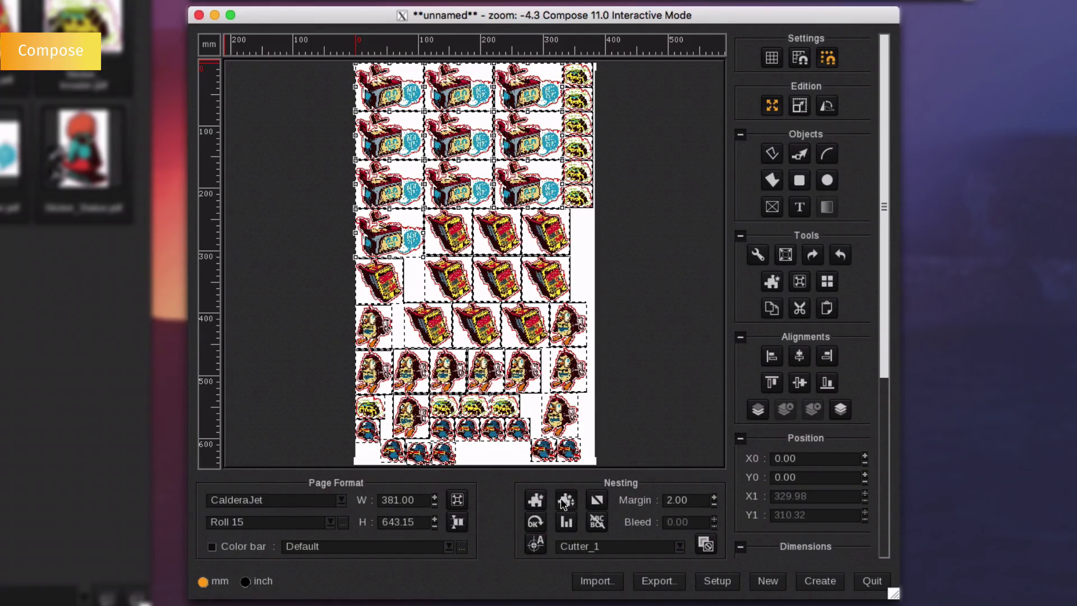
pyautogui.click(598, 501)
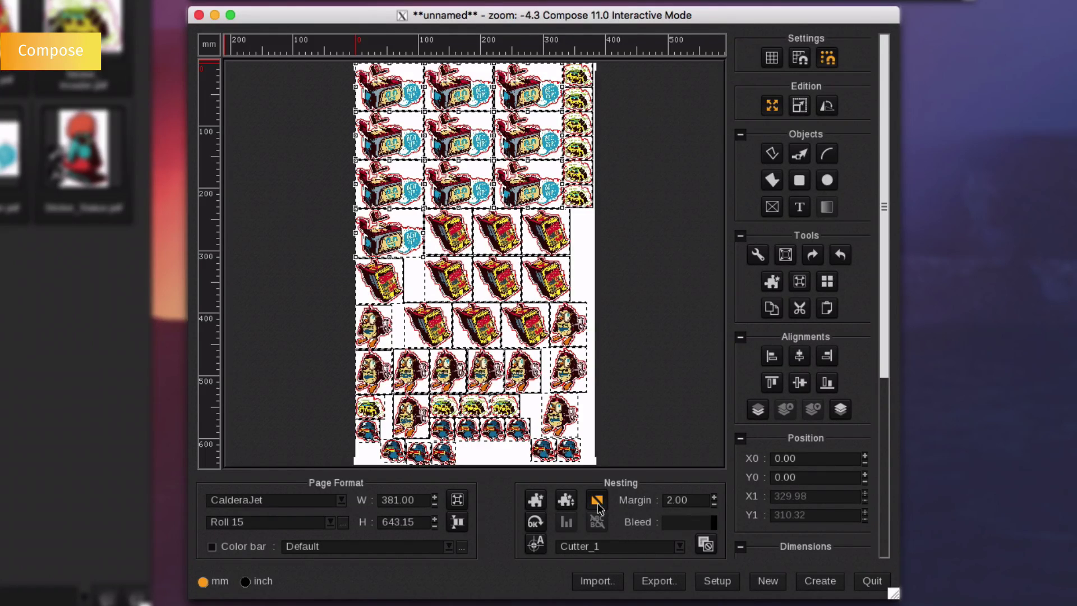
pyautogui.click(566, 501)
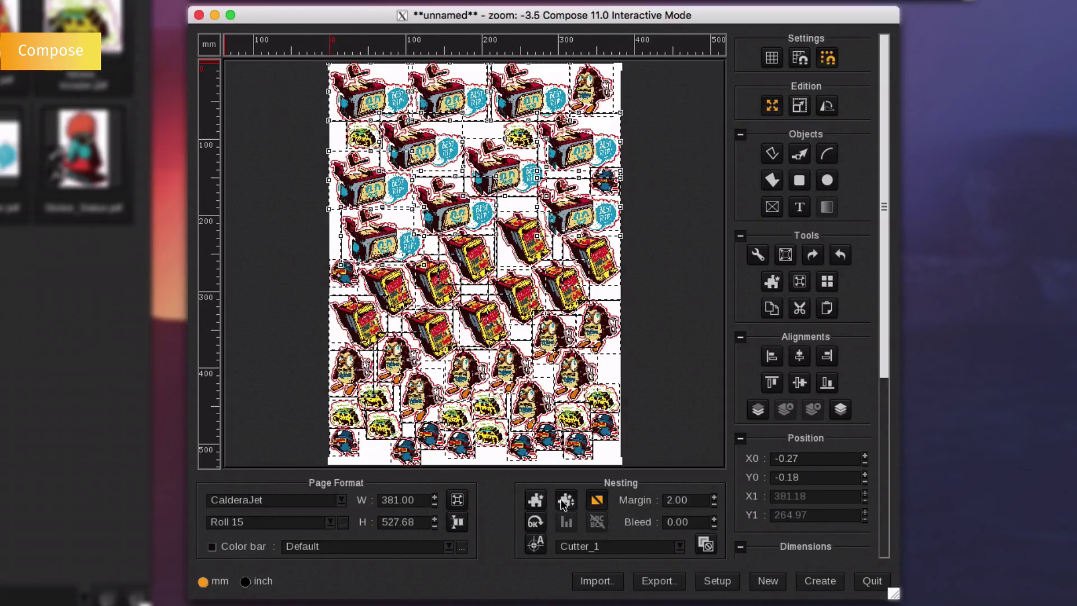
pyautogui.scroll(5, 532, 298)
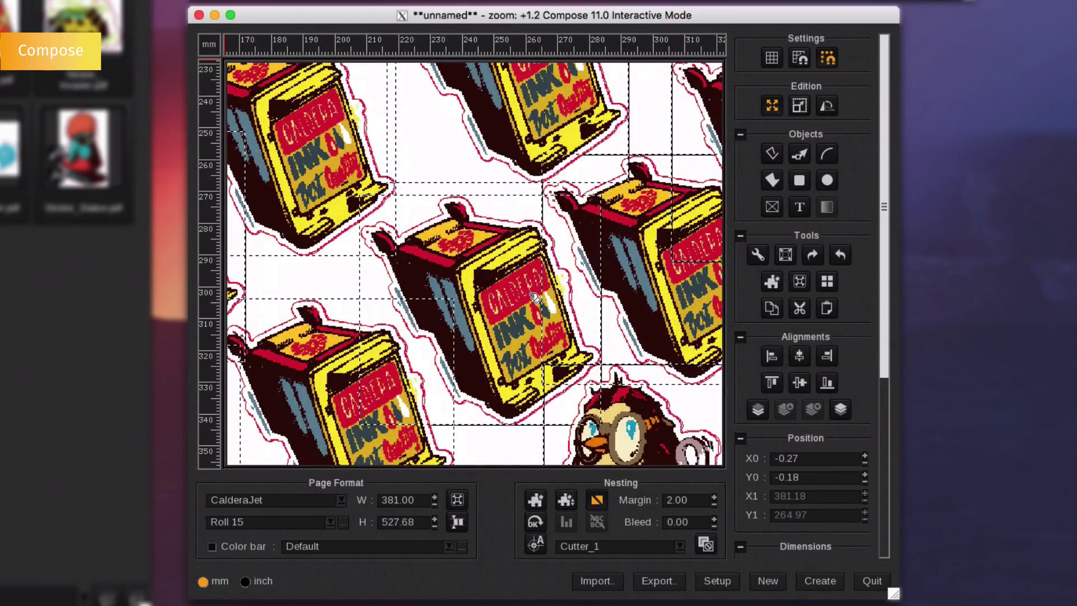
pyautogui.scroll(-7, 534, 297)
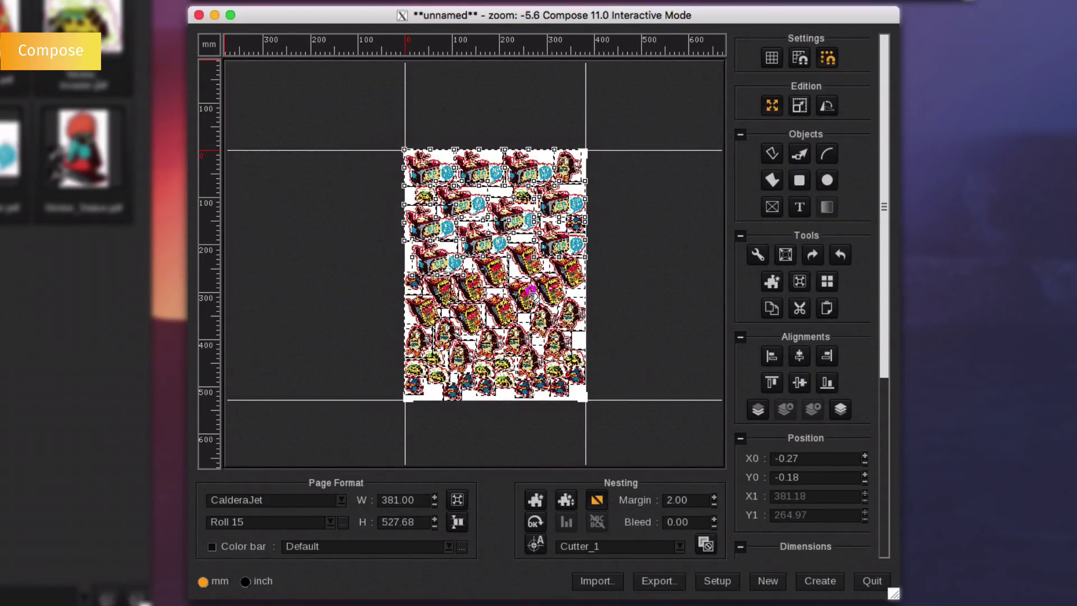
pyautogui.click(818, 583)
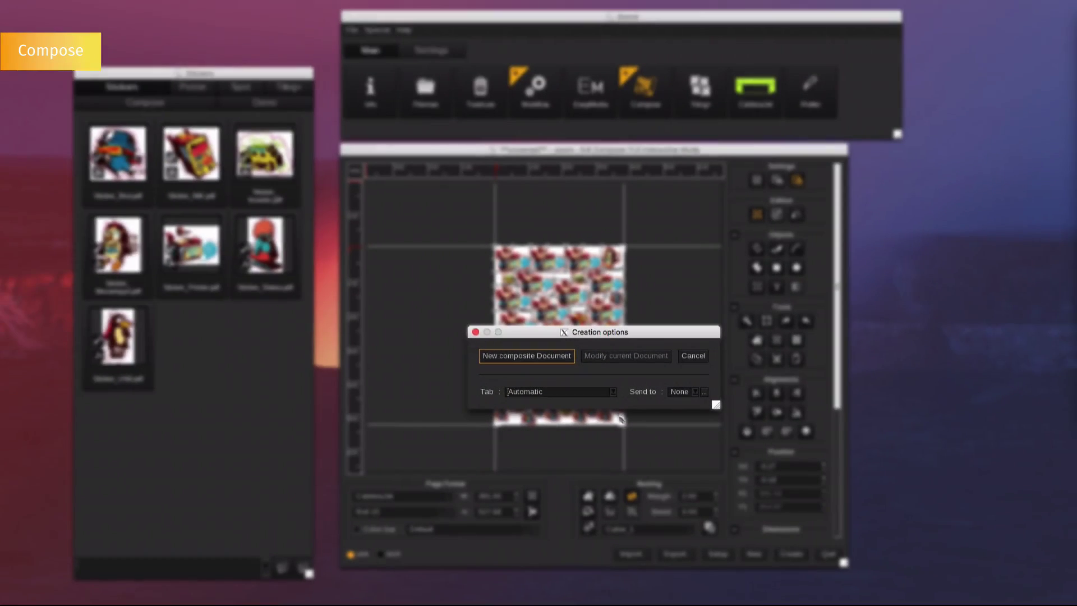
pyautogui.click(549, 361)
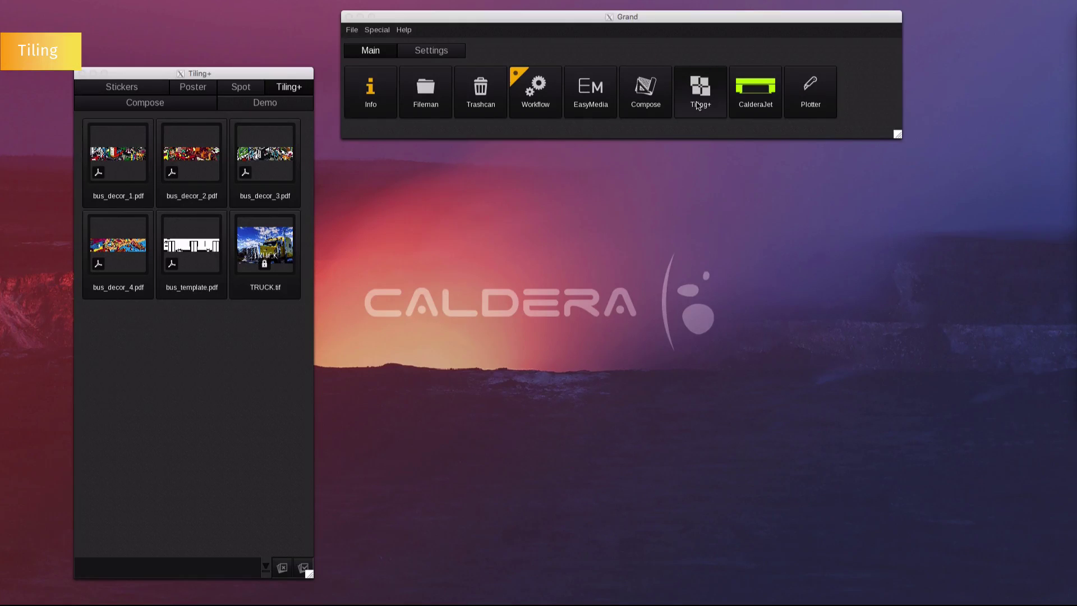
# - Load TRUCK.tif into Tiling+, lighten the preview, and recompute it into 4 columns × 2 rows
pyautogui.click(698, 106)
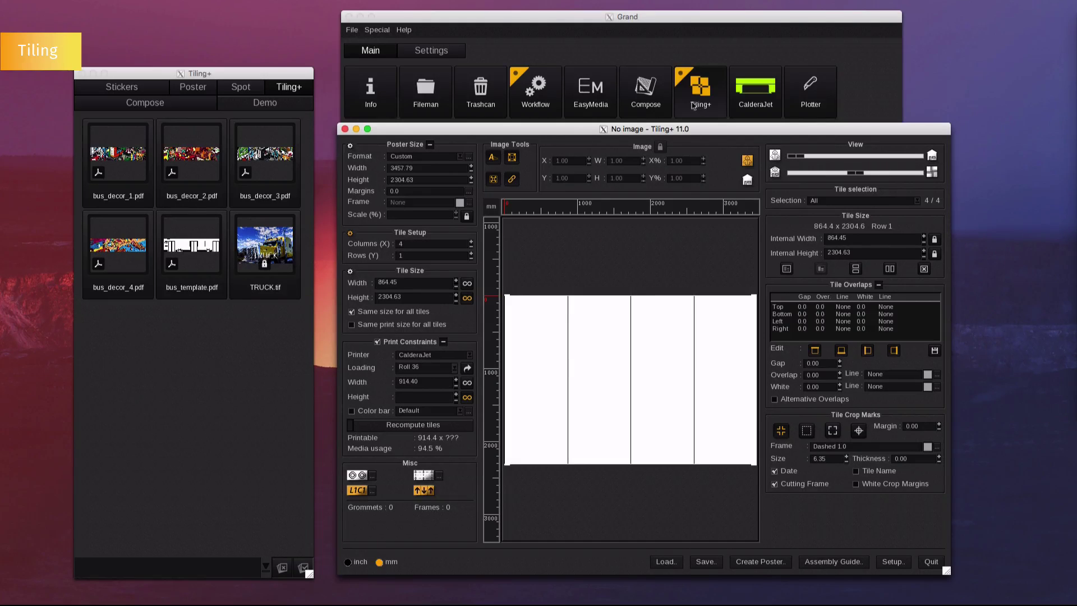
pyautogui.moveTo(265, 247); pyautogui.dragTo(572, 349)
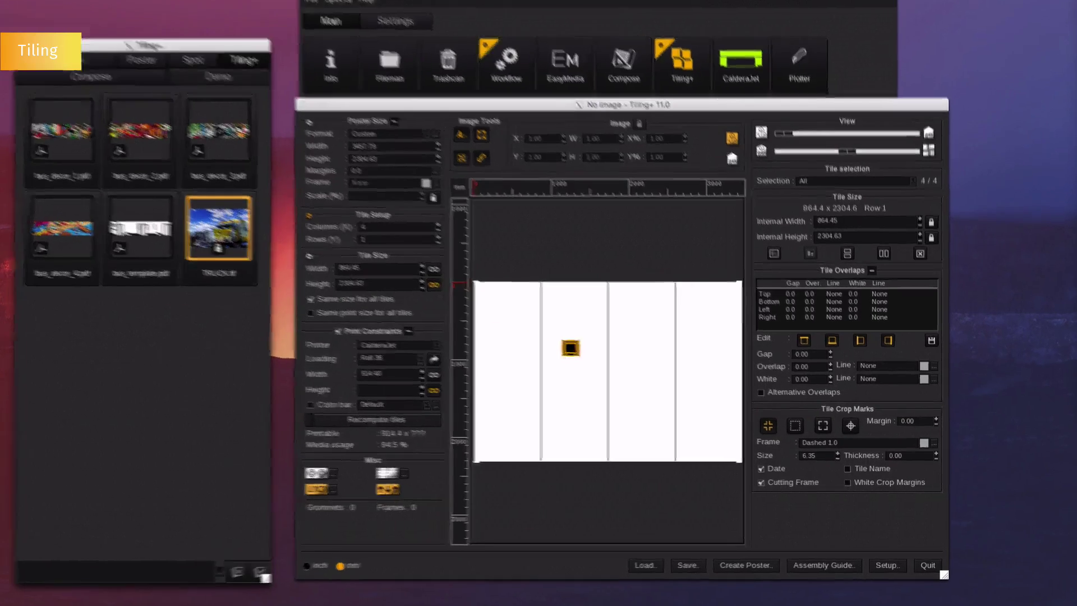
pyautogui.moveTo(848, 151); pyautogui.dragTo(874, 151)
pyautogui.moveTo(852, 72); pyautogui.dragTo(869, 73)
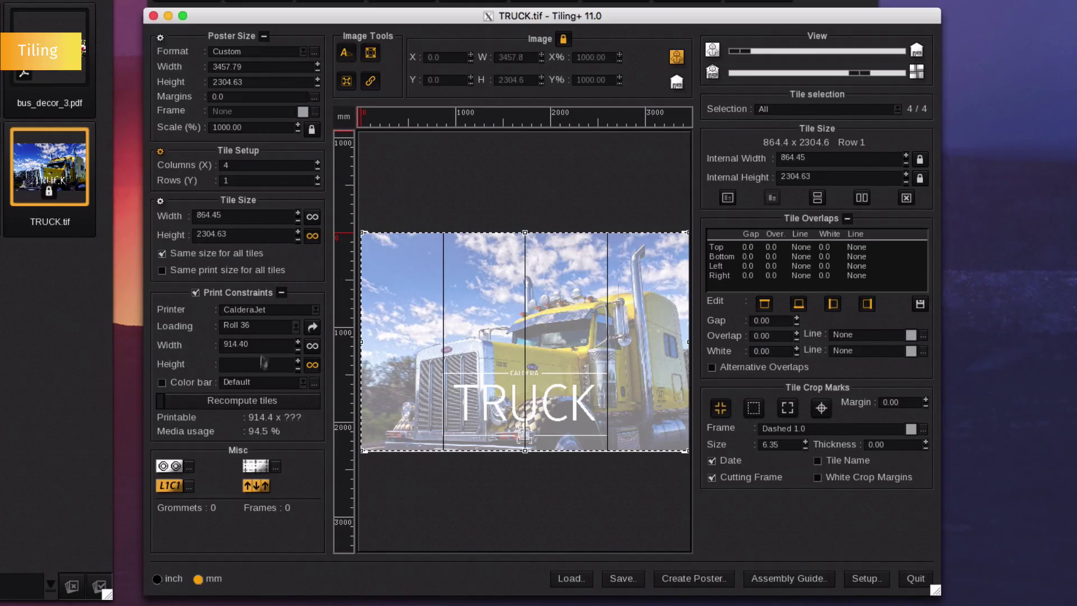
pyautogui.click(256, 401)
# - Add a lower horizontal split and a fifth column, then split the lower column-4 tile in two
pyautogui.click(482, 255)
pyautogui.moveTo(474, 257); pyautogui.dragTo(489, 328)
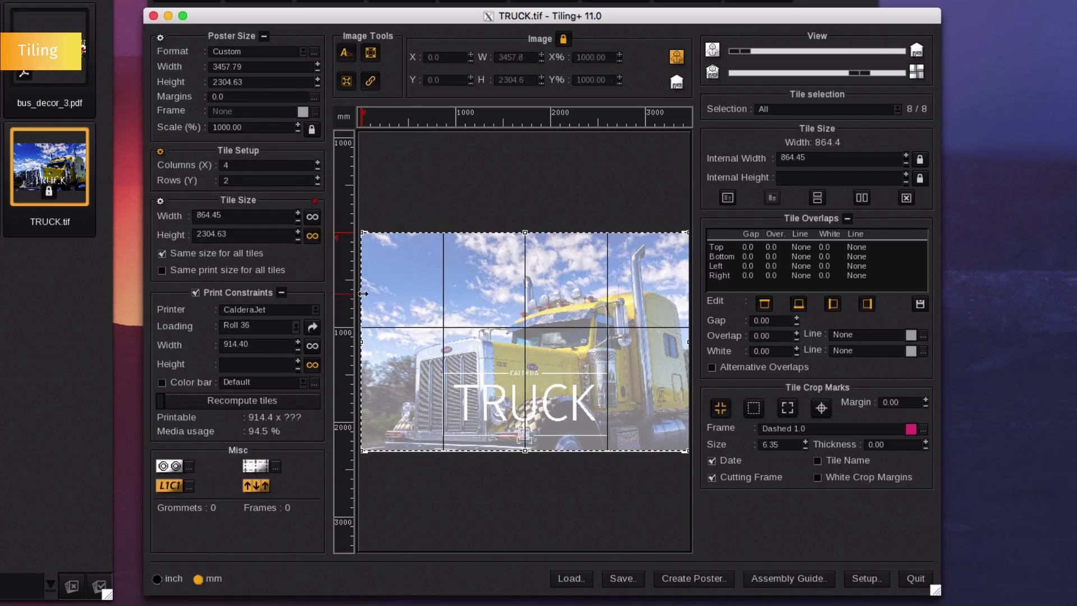
pyautogui.moveTo(360, 294); pyautogui.dragTo(487, 302)
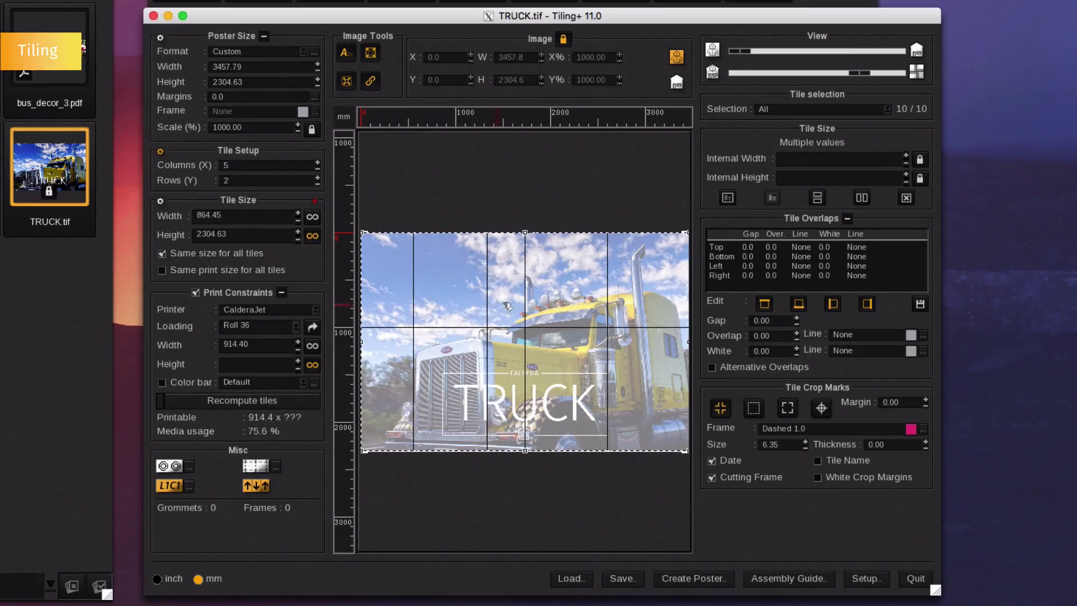
pyautogui.click(502, 367)
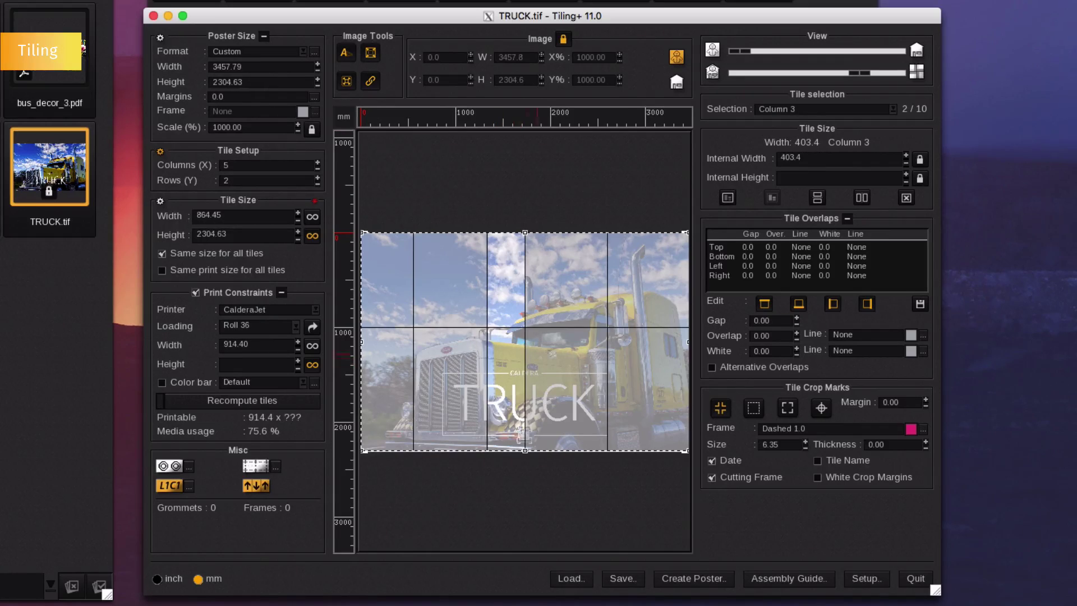
pyautogui.click(727, 197)
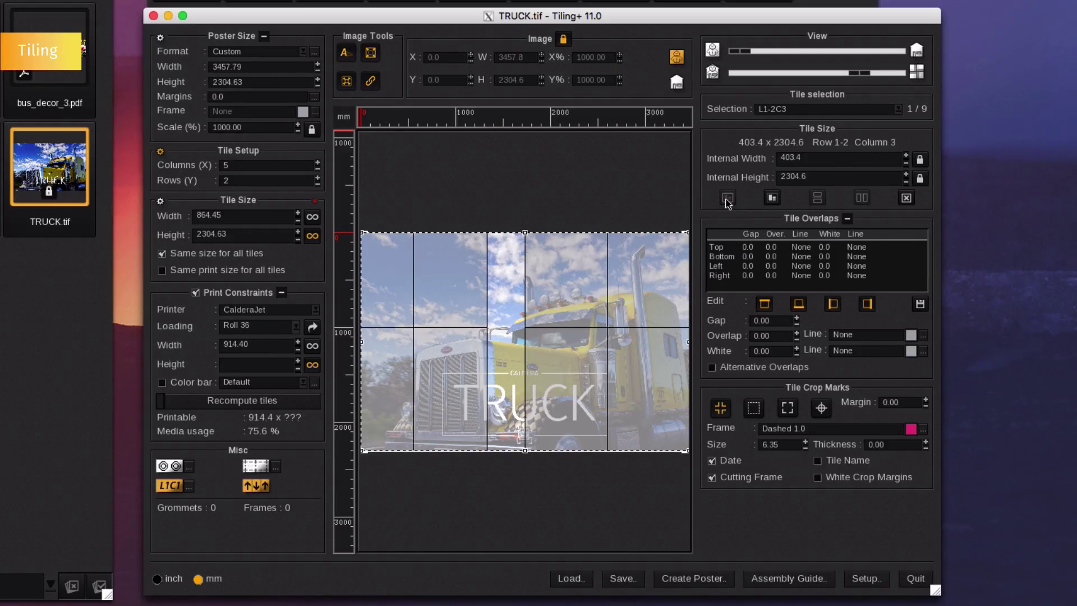
pyautogui.click(581, 278)
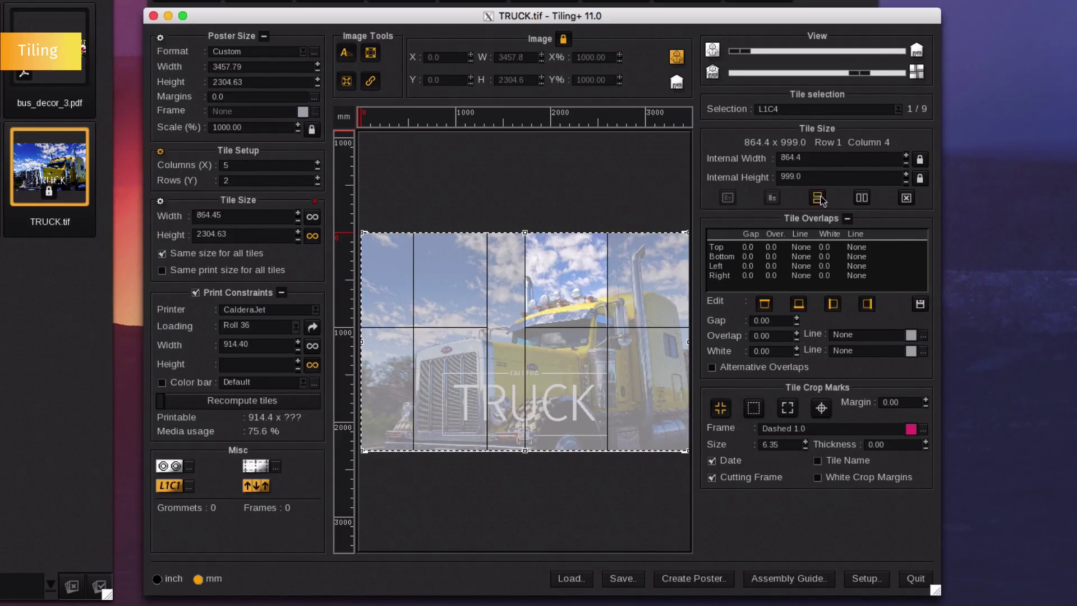
pyautogui.click(817, 197)
pyautogui.click(573, 365)
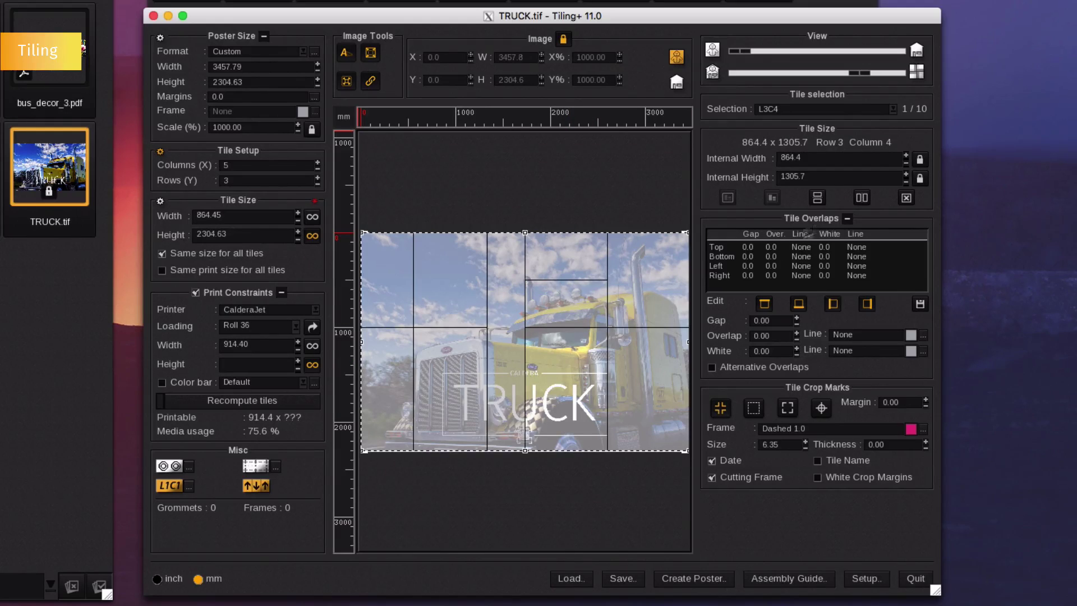
pyautogui.click(865, 199)
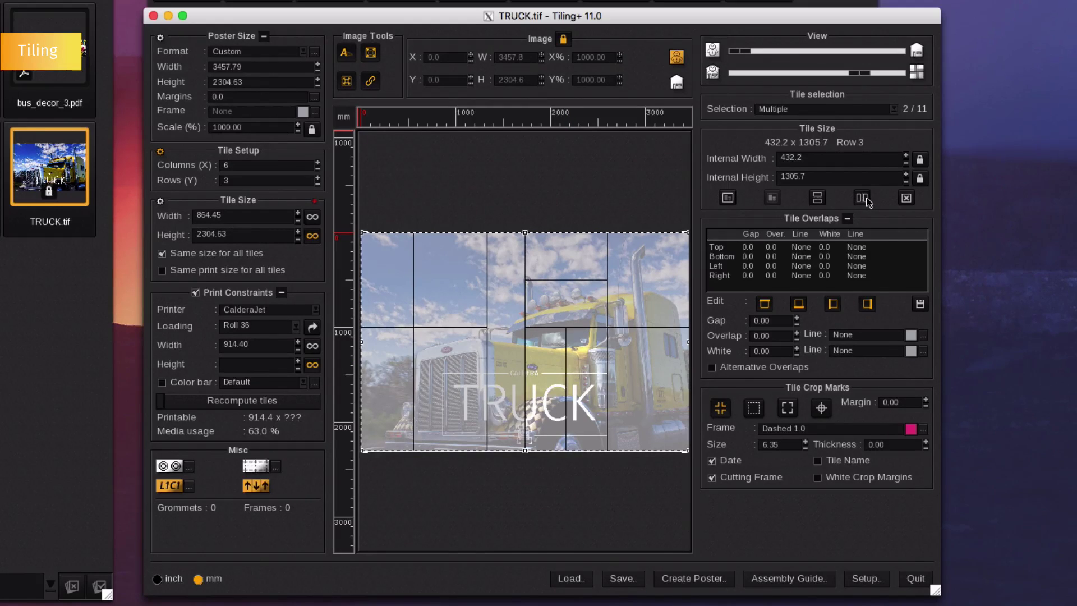
# - Give the five tiles on the poster's left a 50 mm right overlap
pyautogui.moveTo(397, 489); pyautogui.dragTo(509, 210)
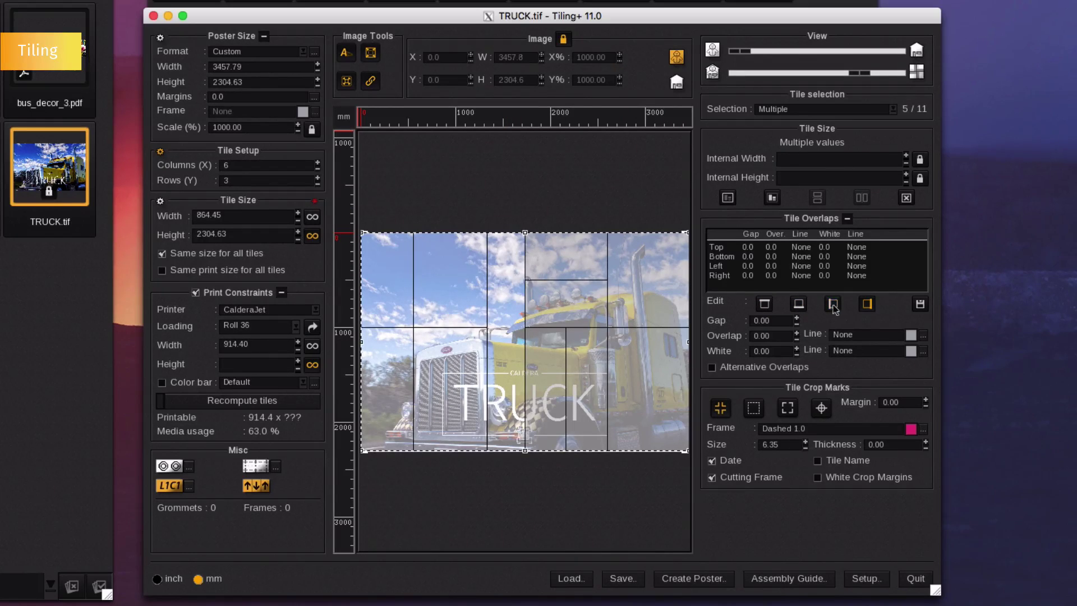
pyautogui.click(783, 337)
pyautogui.write('50')
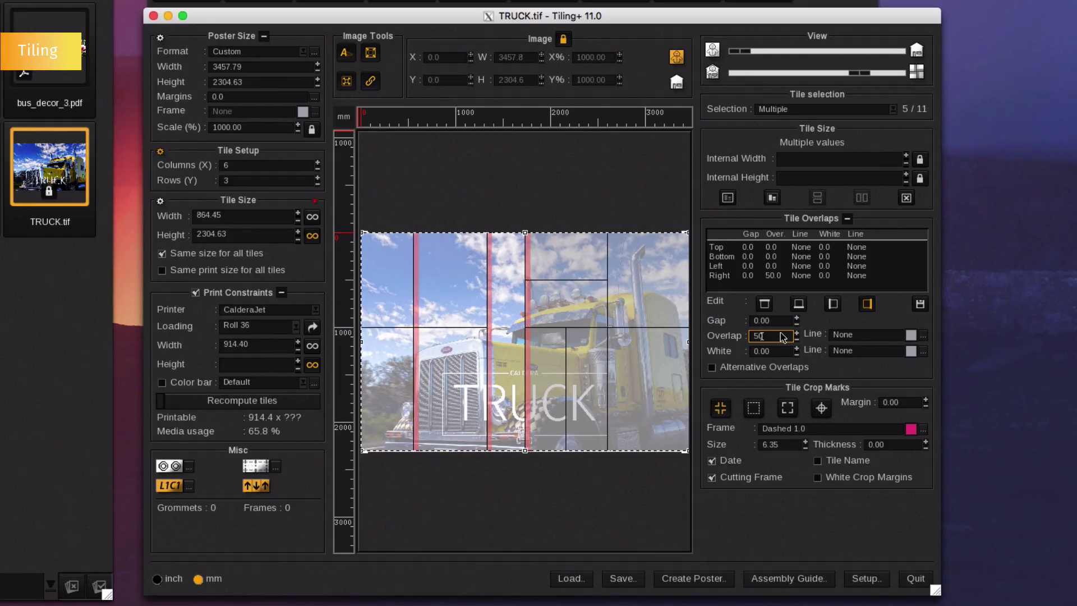
# - Add multiple circular 30 mm grommets, at most 300 mm apart, around the TRUCK poster edges
pyautogui.click(522, 208)
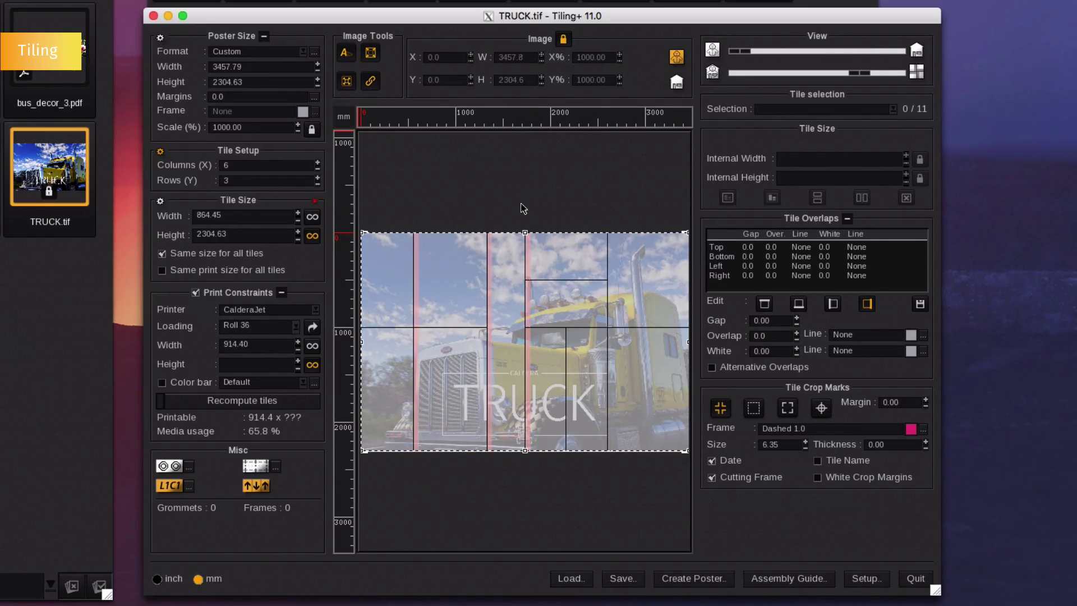
pyautogui.click(176, 466)
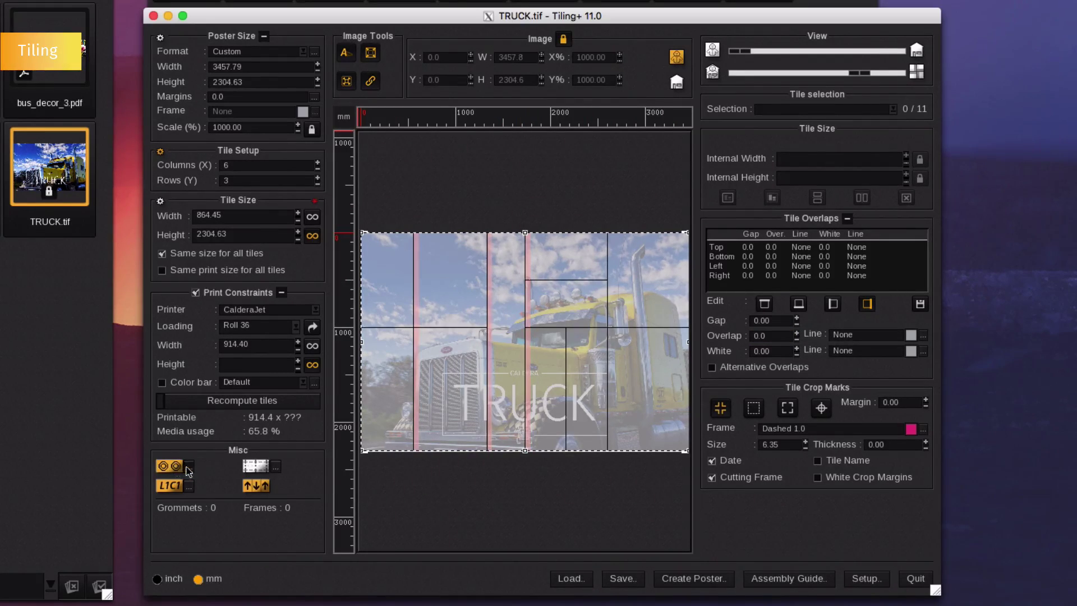
pyautogui.click(189, 469)
pyautogui.moveTo(191, 331); pyautogui.dragTo(424, 293)
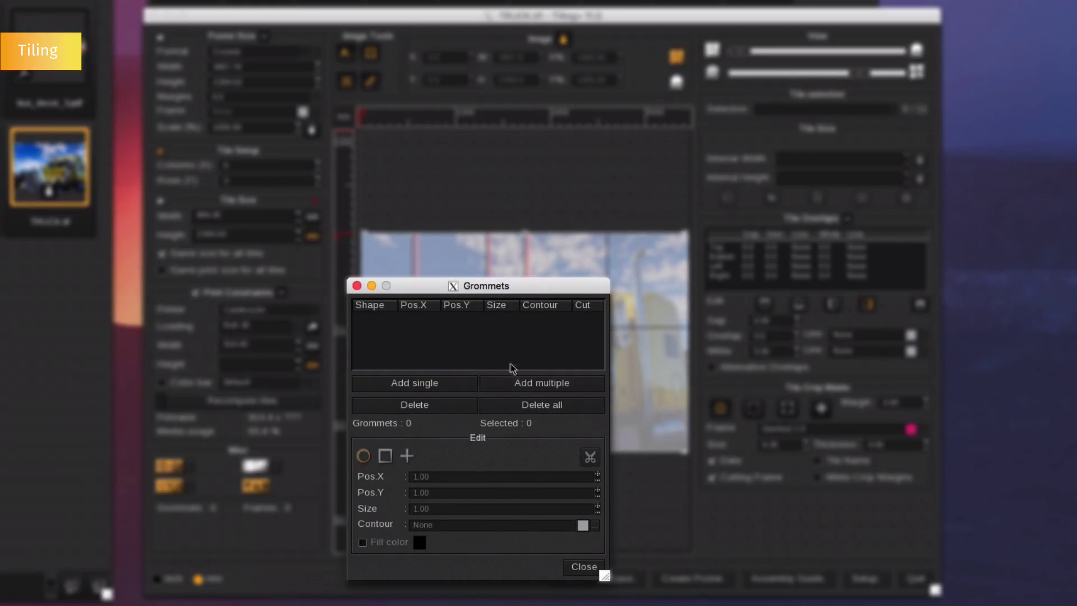
pyautogui.click(515, 381)
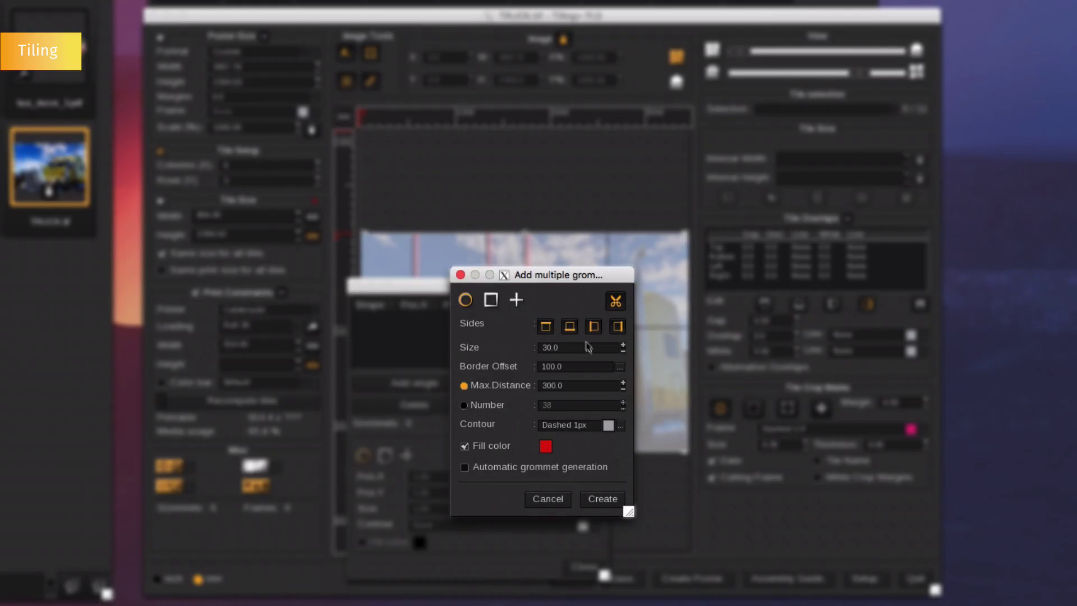
pyautogui.click(601, 503)
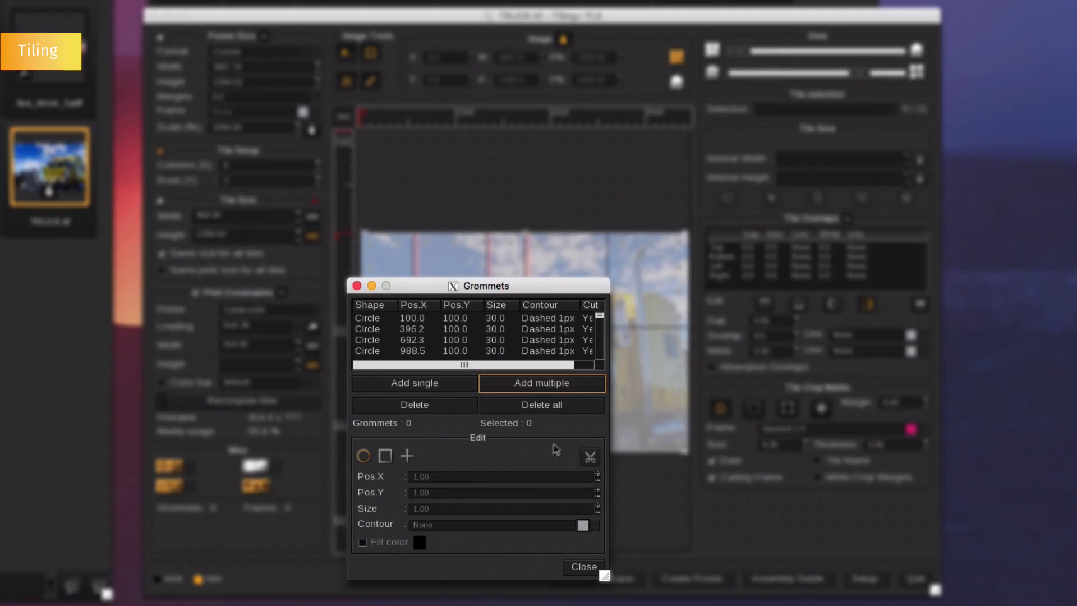
pyautogui.click(582, 567)
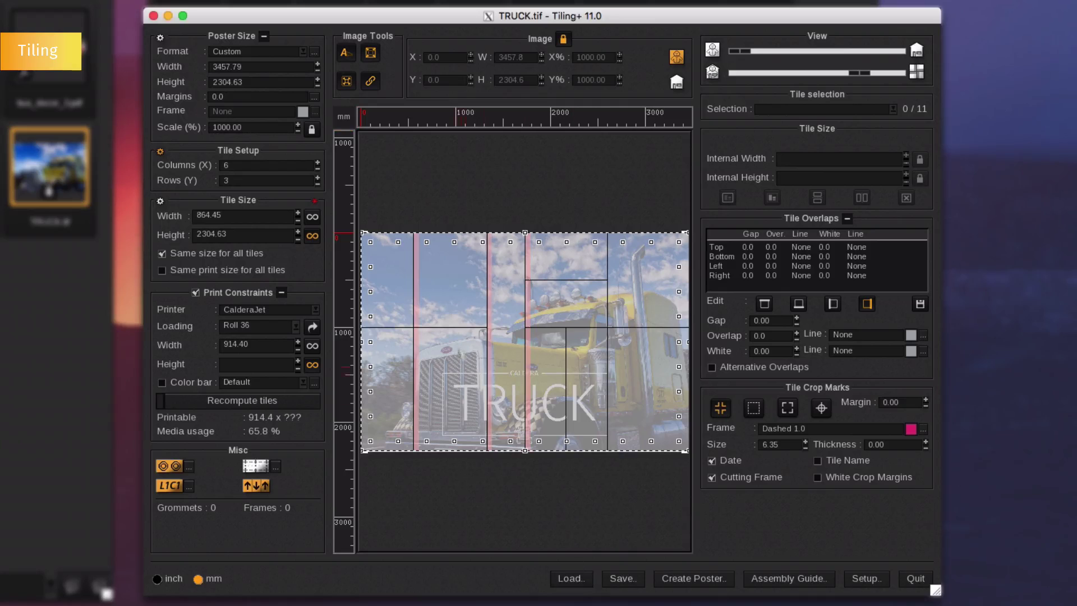
pyautogui.click(406, 231)
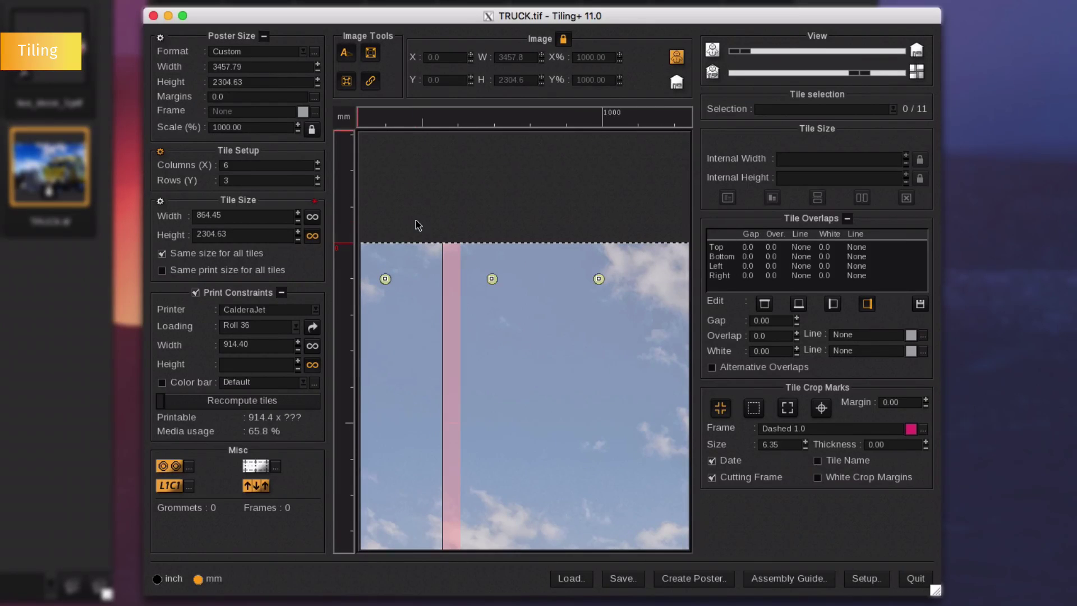
pyautogui.keyDown('alt'); pyautogui.click(416, 220); pyautogui.keyUp('alt')
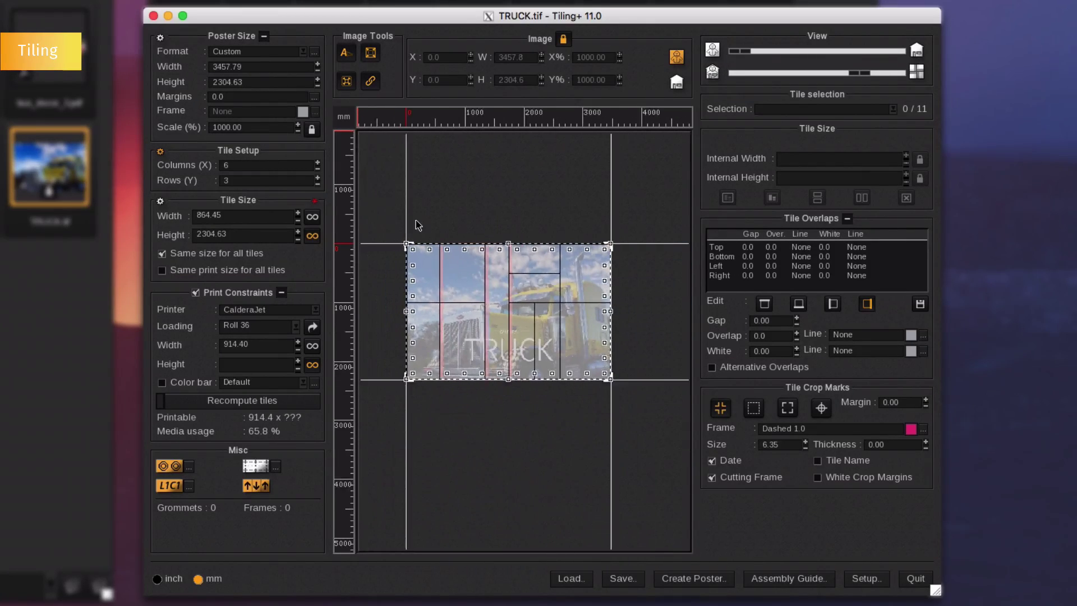
# - Create all TRUCK tiles as a new poster and expand TRUCK.tif to list its tiles
pyautogui.click(415, 220)
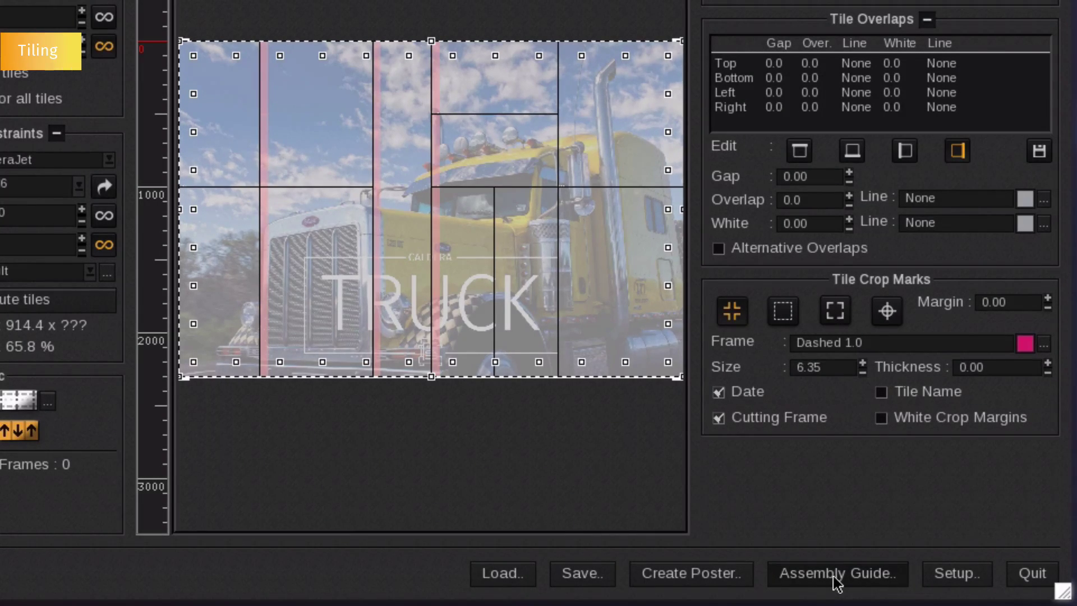
pyautogui.click(731, 580)
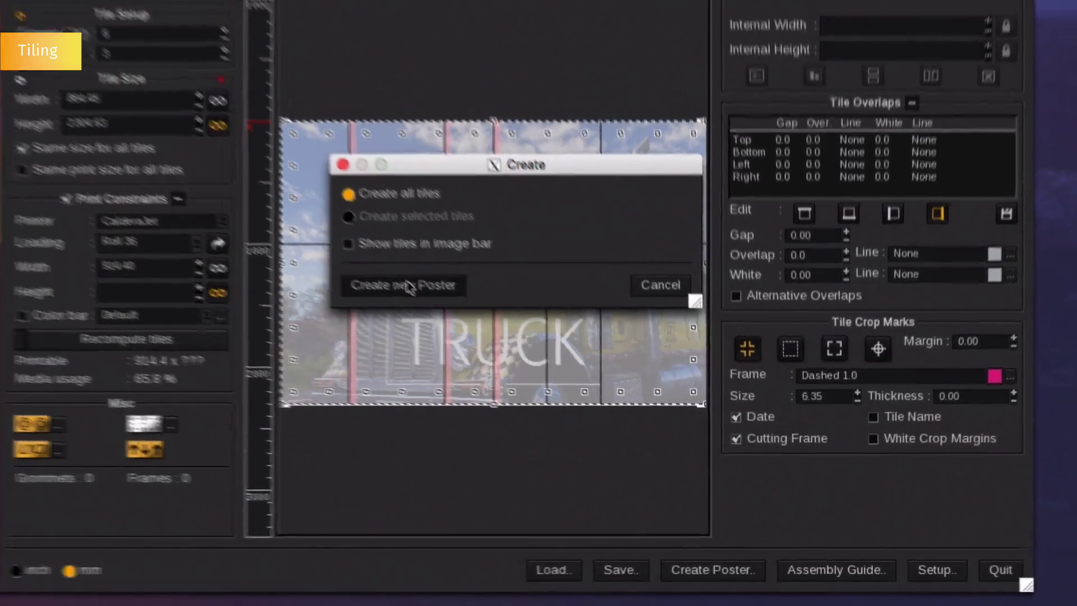
pyautogui.click(336, 235)
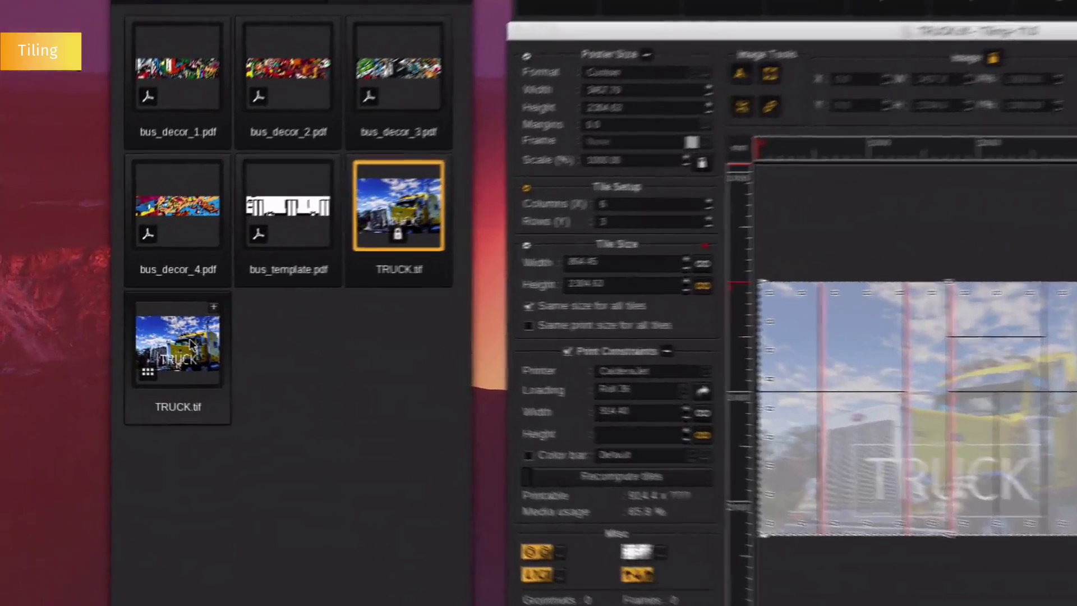
pyautogui.click(141, 318)
pyautogui.click(220, 307)
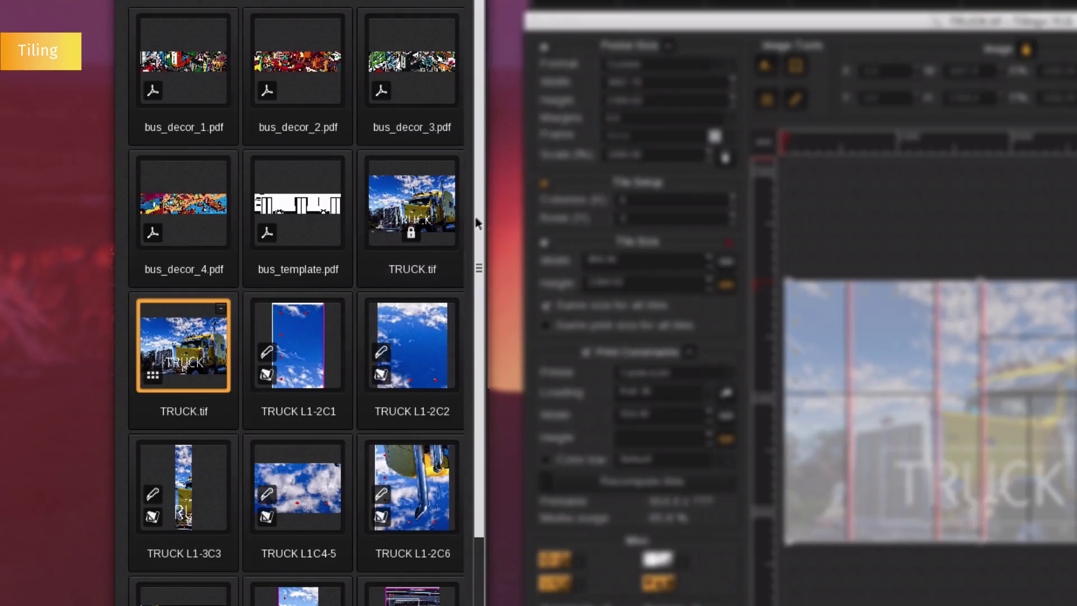
pyautogui.moveTo(478, 220); pyautogui.dragTo(472, 367)
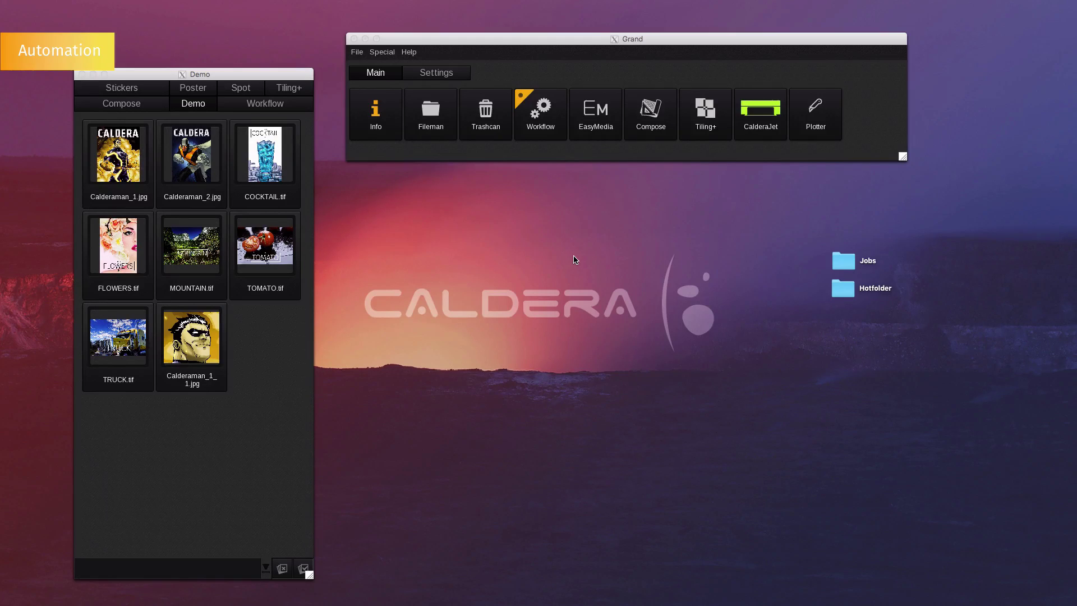
pyautogui.click(549, 131)
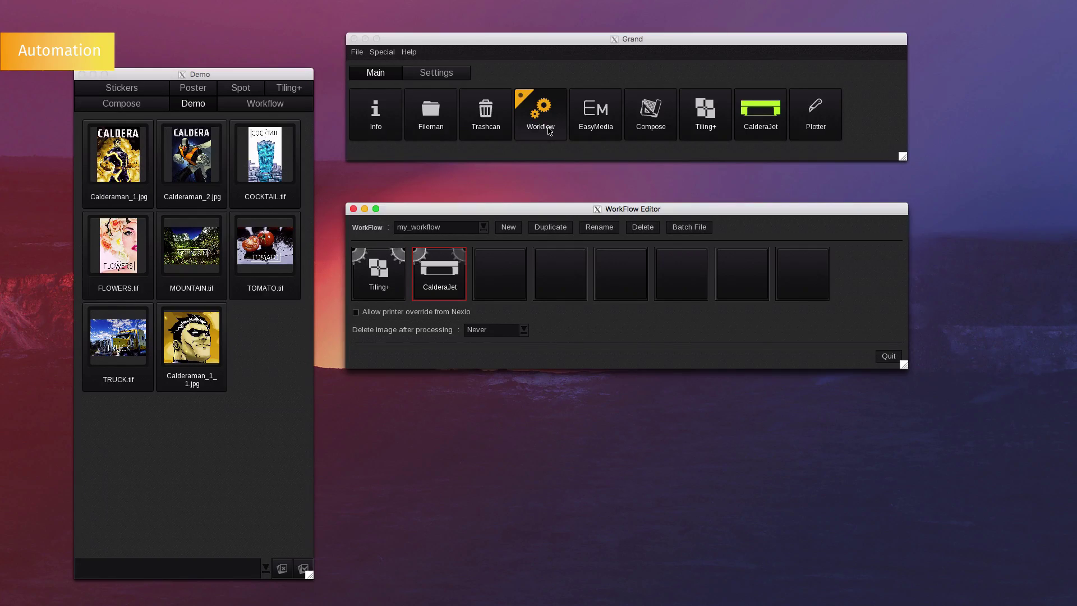
pyautogui.click(353, 209)
# - Drag bus_decor_1.pdf through bus_decor_4.pdf from the Jobs folder into the Hotfolder
pyautogui.moveTo(774, 253); pyautogui.dragTo(851, 289)
pyautogui.doubleClick(852, 291)
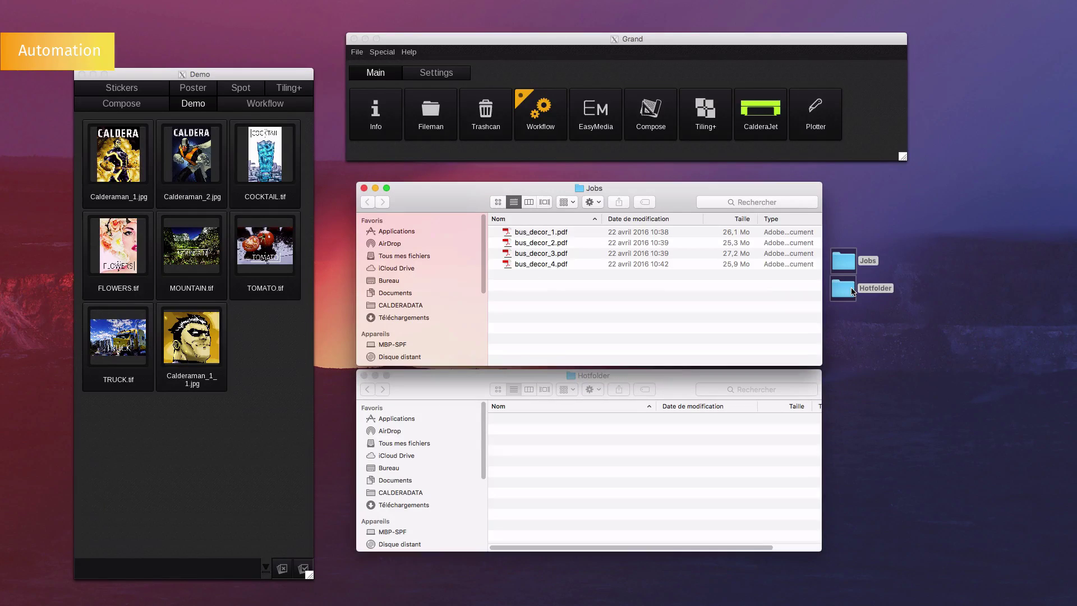
pyautogui.click(565, 235)
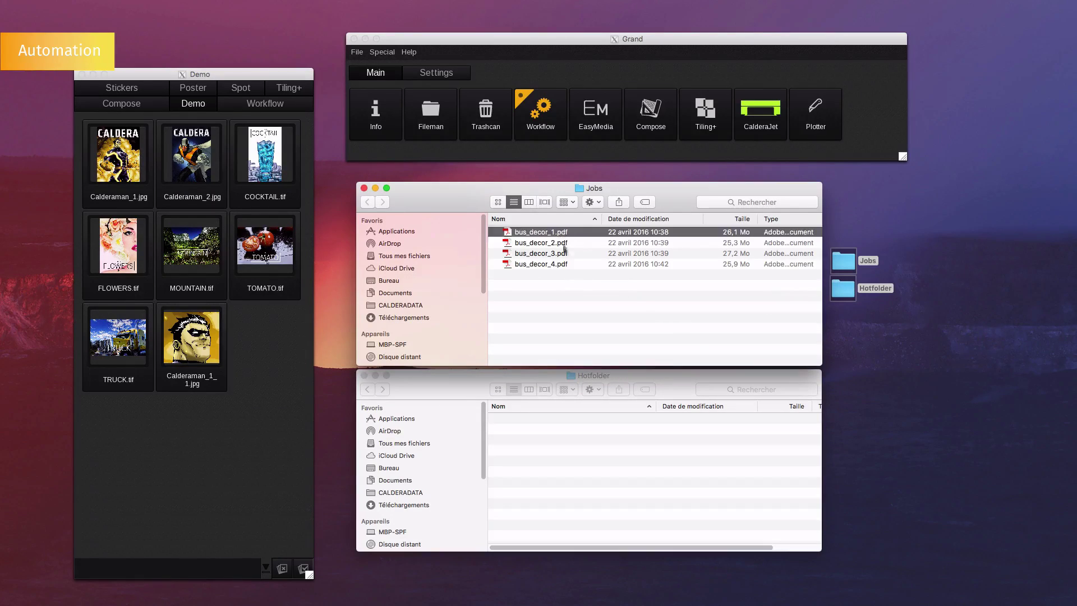
pyautogui.keyDown('shift'); pyautogui.click(563, 265); pyautogui.keyUp('shift')
pyautogui.moveTo(563, 265); pyautogui.dragTo(628, 488)
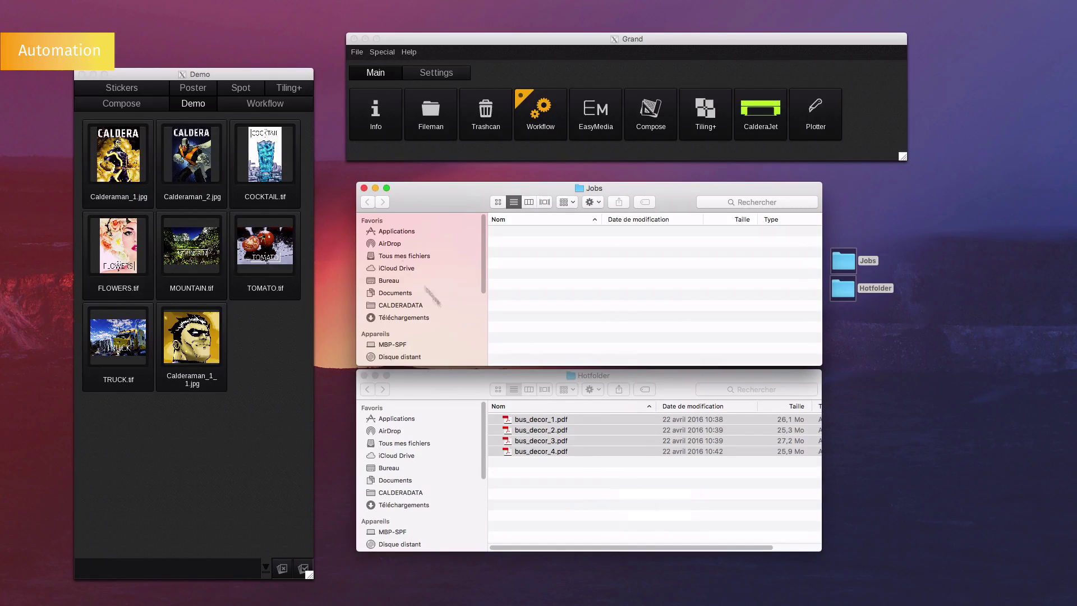
pyautogui.click(279, 104)
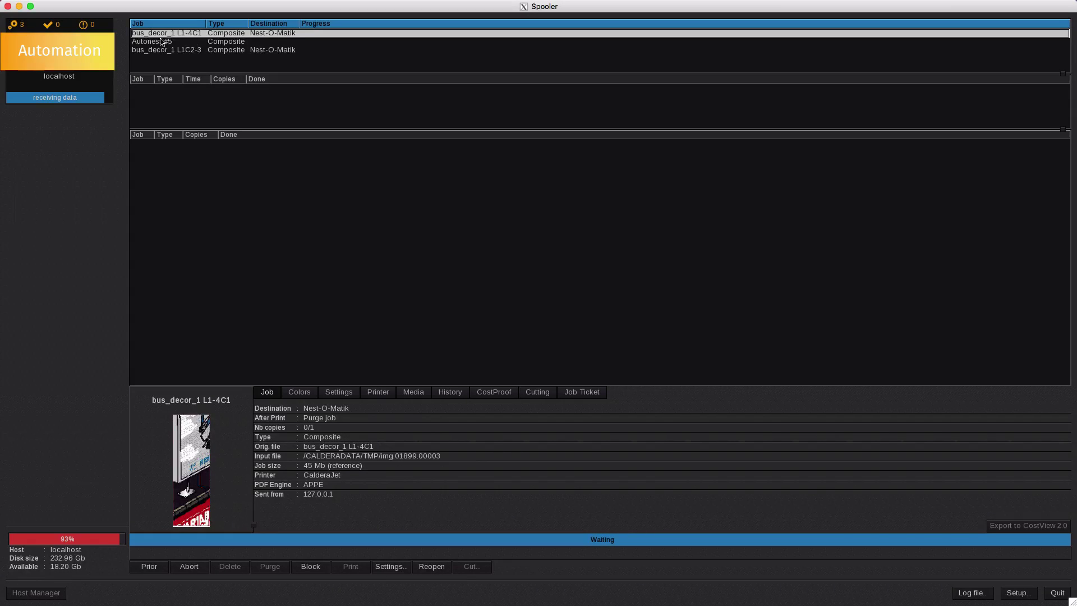
# - Show the Autonest #5 job's details in the Spooler queue
pyautogui.click(159, 43)
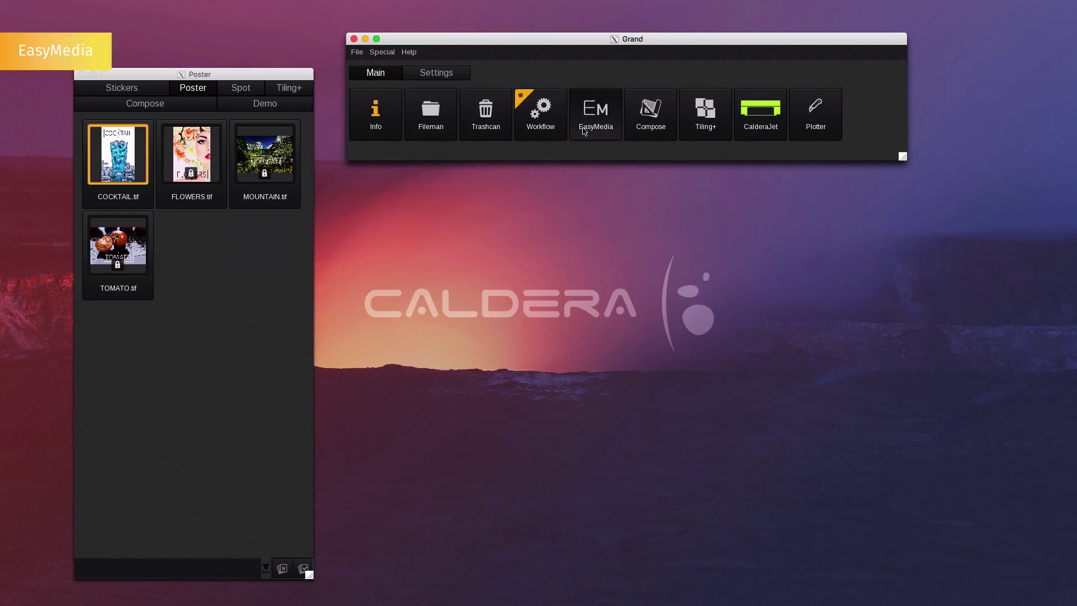
# - Open the CalderaJet printer's Vinyl CMYKcm 720x720 8-pass project to view its calibration status
pyautogui.click(584, 131)
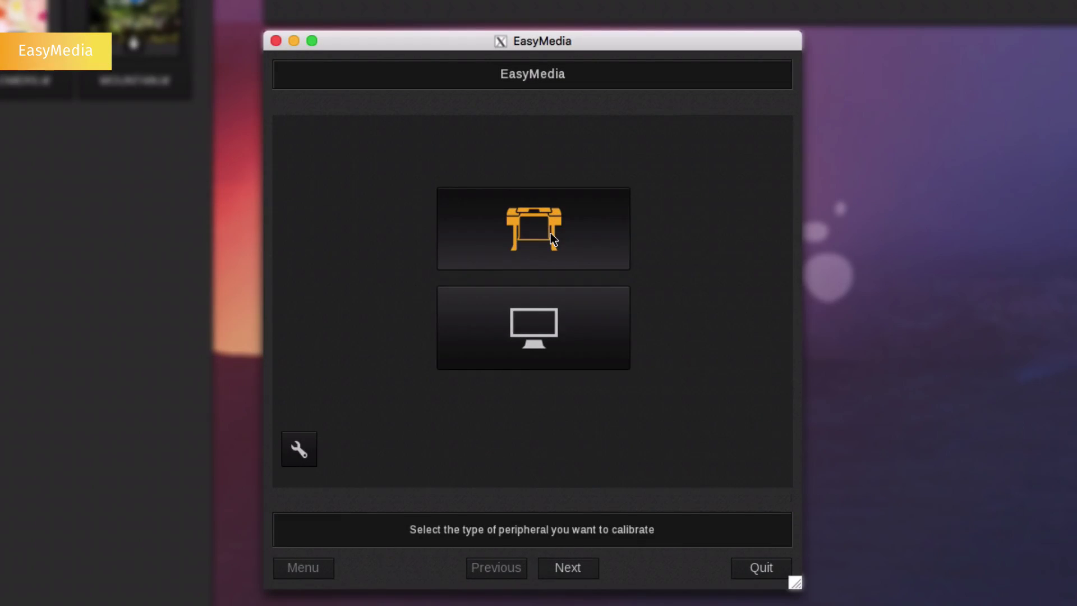
pyautogui.click(553, 238)
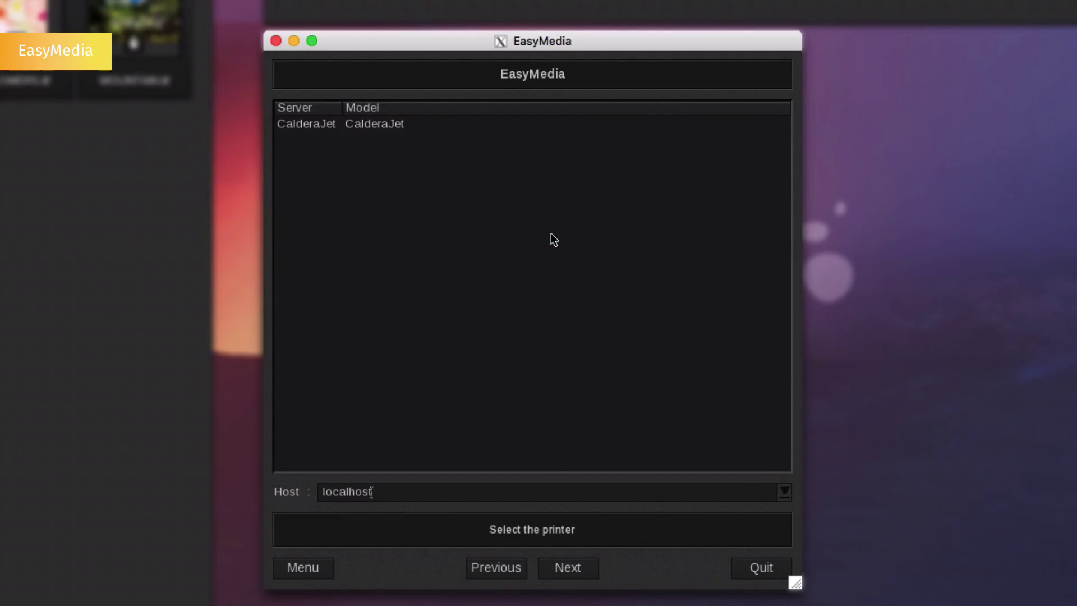
pyautogui.click(376, 129)
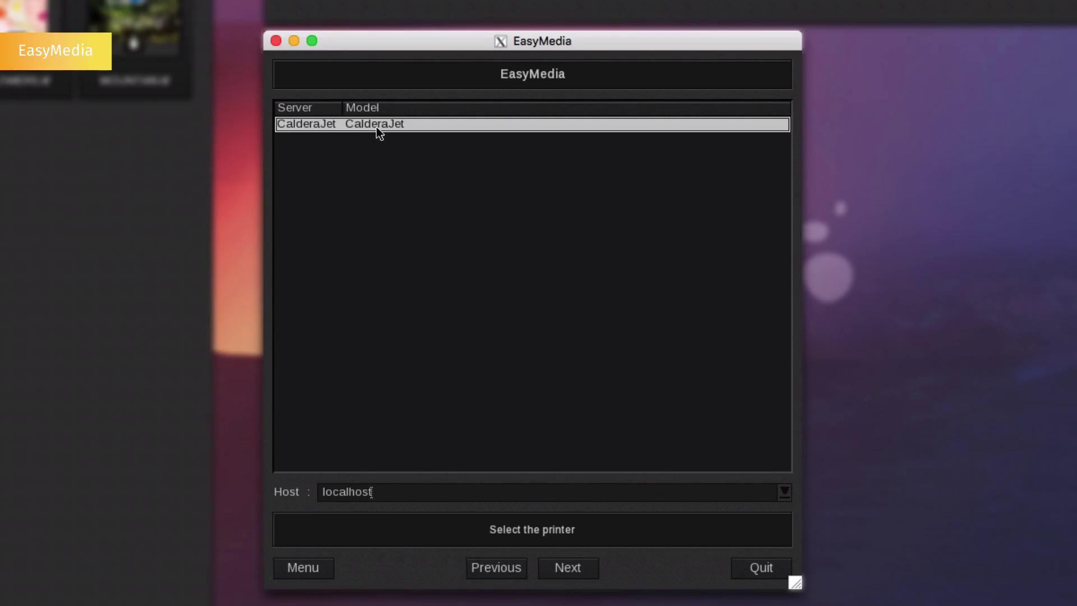
pyautogui.click(583, 575)
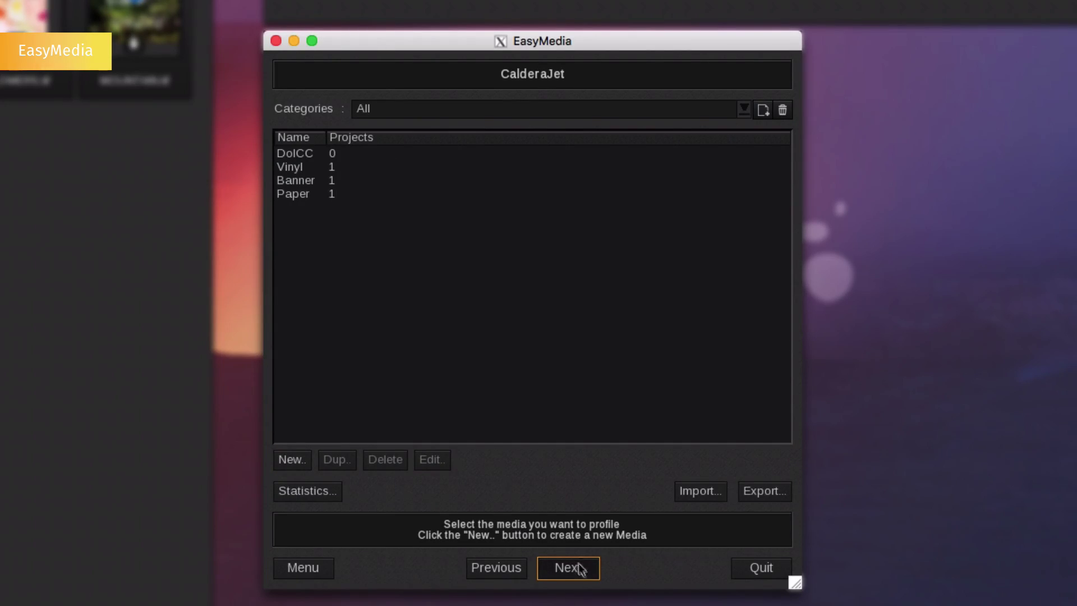
pyautogui.click(292, 170)
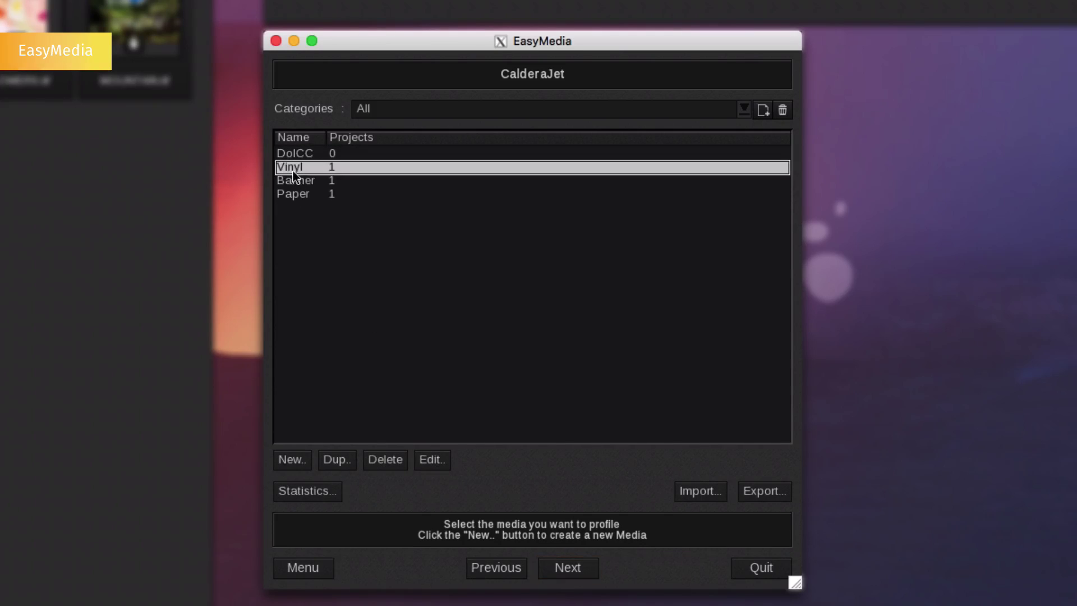
pyautogui.click(555, 567)
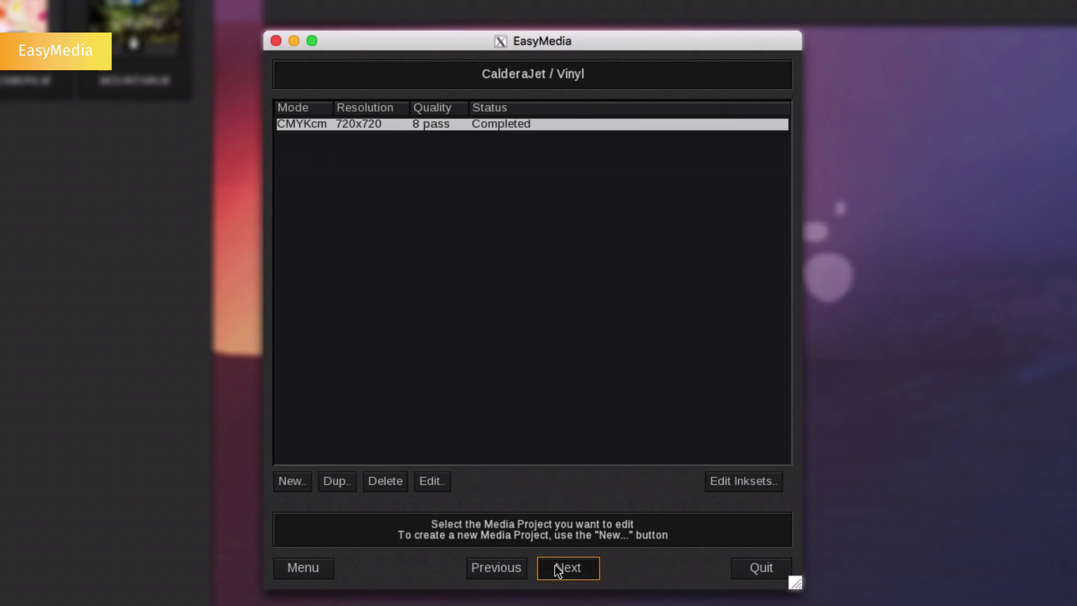
pyautogui.click(554, 567)
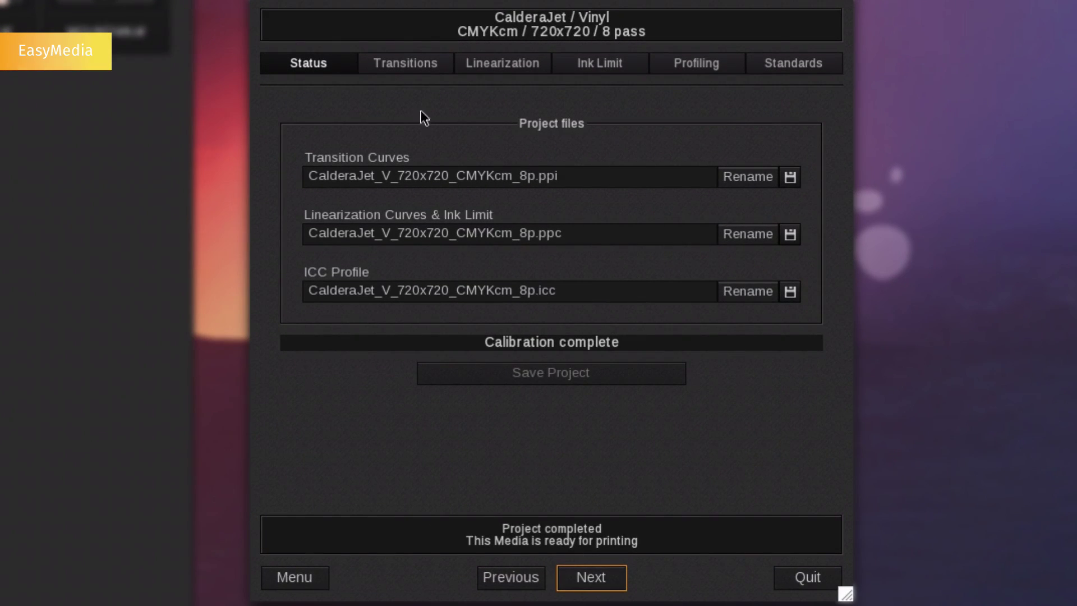
# - Set magenta transitions to about 10% and 54% and cyan's end to about 60%, then validate
pyautogui.click(408, 72)
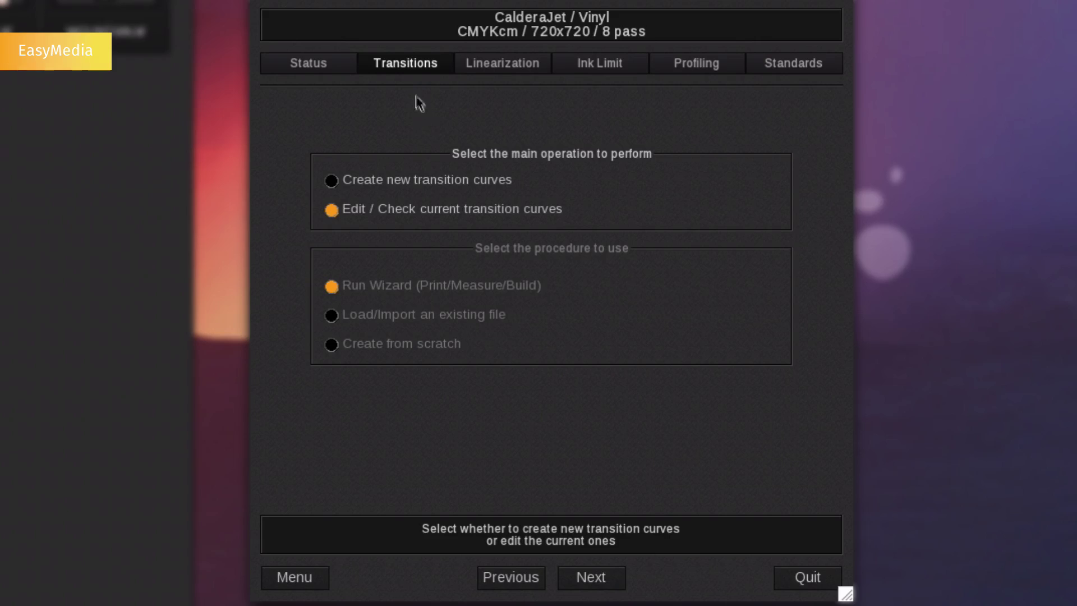
pyautogui.click(594, 583)
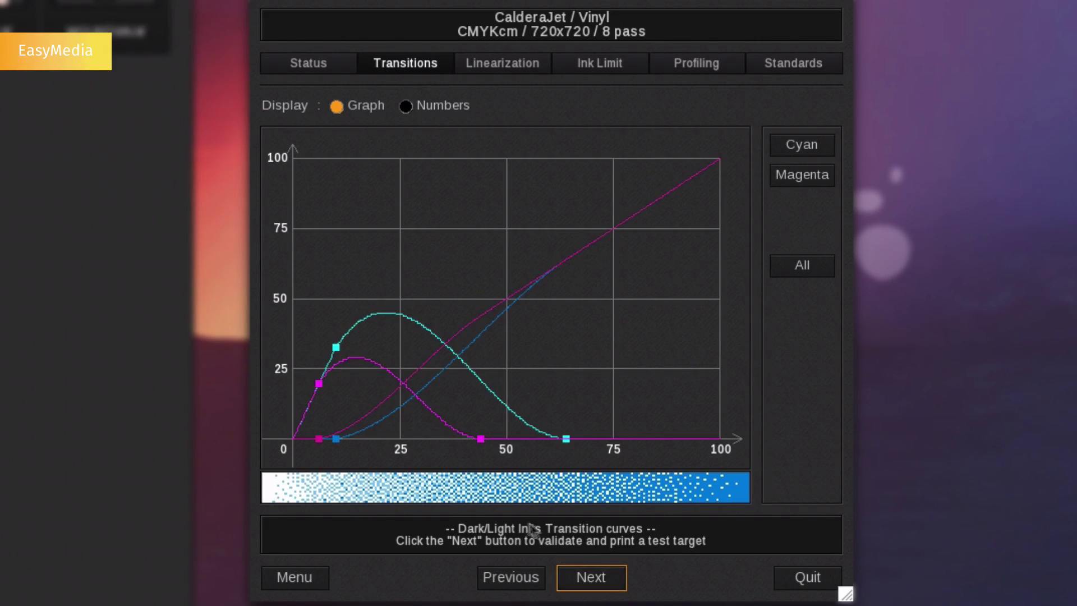
pyautogui.moveTo(482, 439); pyautogui.dragTo(523, 438)
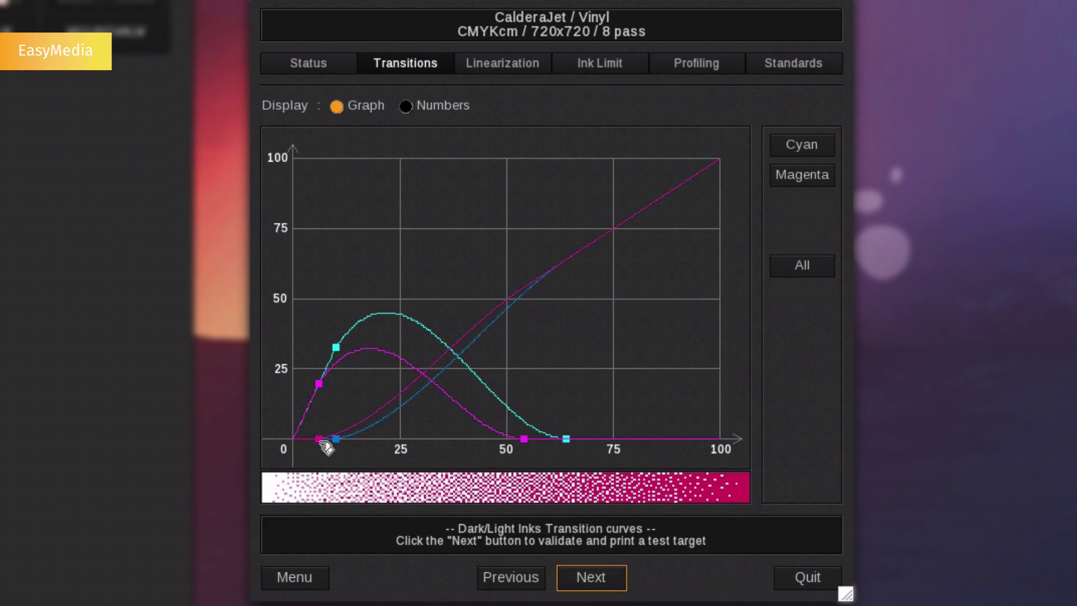
pyautogui.moveTo(325, 448); pyautogui.dragTo(341, 454)
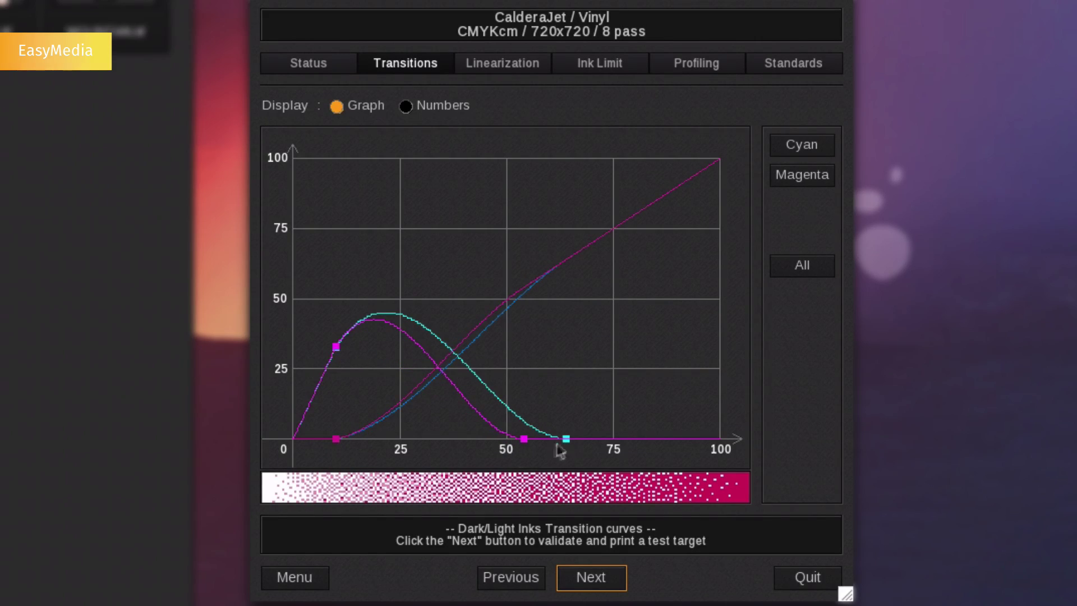
pyautogui.moveTo(574, 444); pyautogui.dragTo(554, 448)
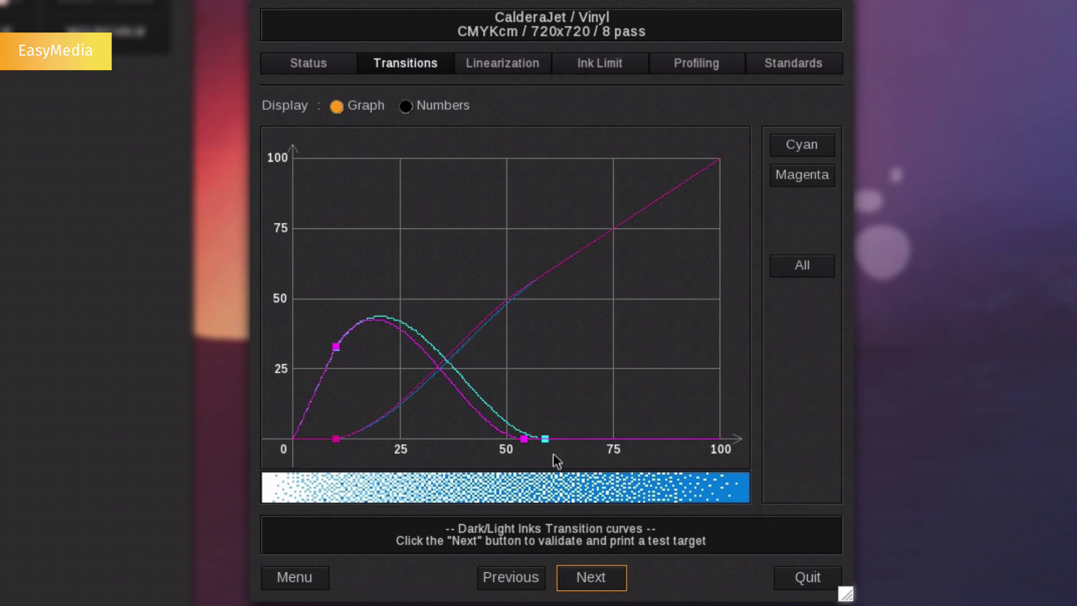
pyautogui.click(592, 577)
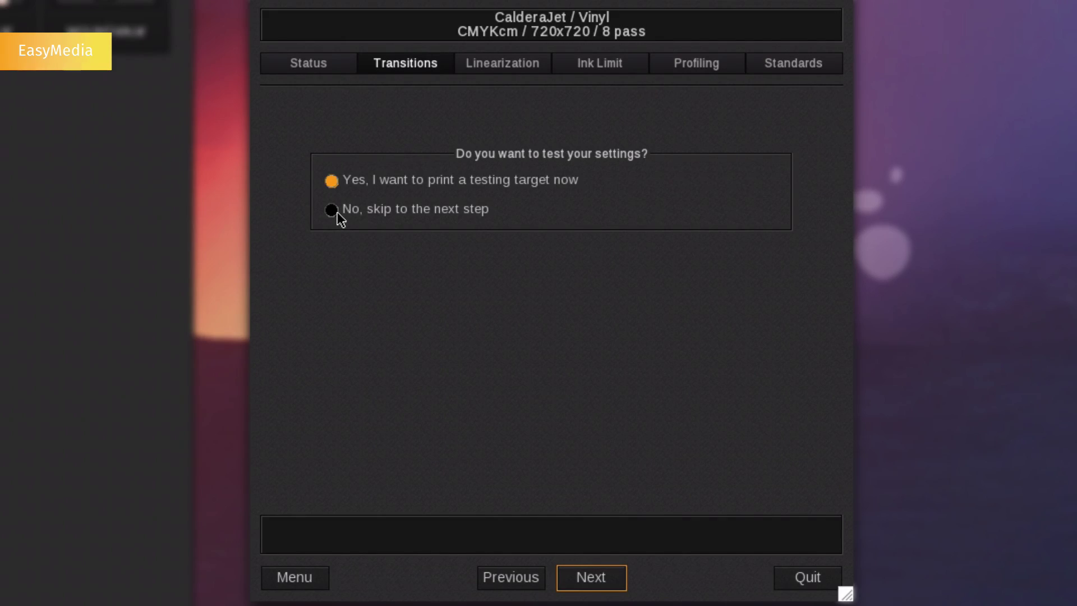
pyautogui.click(502, 64)
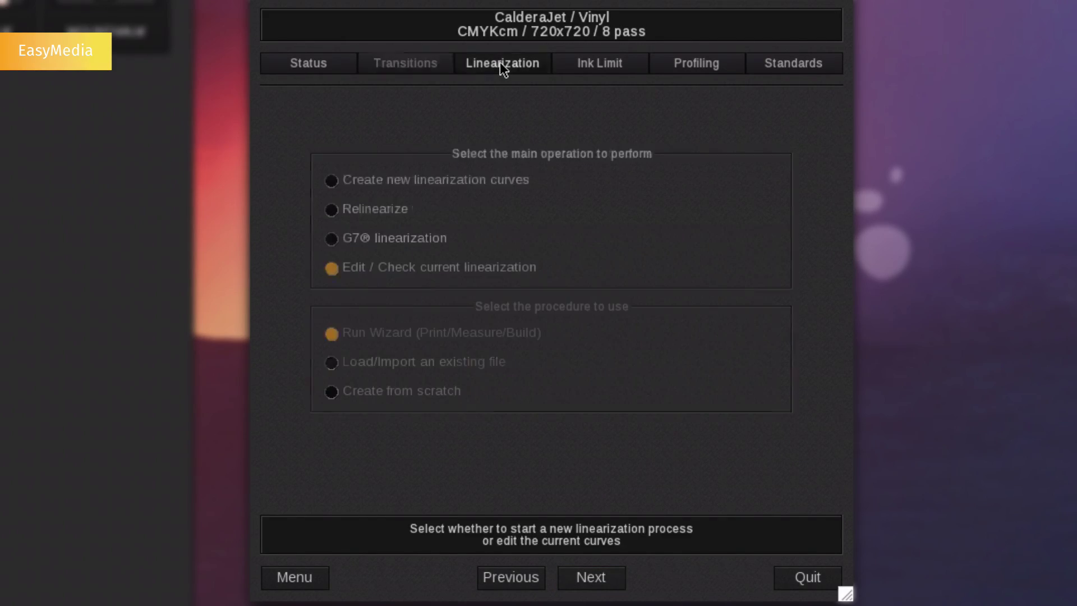
# - Start new linearization curves and advance to the maximum ink graph
pyautogui.click(332, 179)
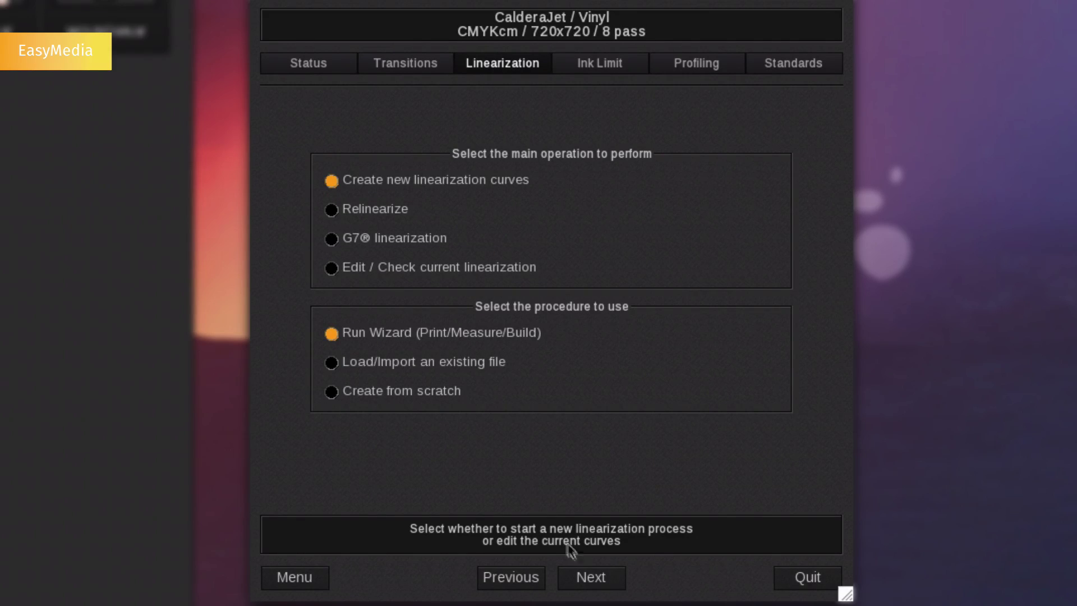
pyautogui.click(584, 577)
pyautogui.click(584, 576)
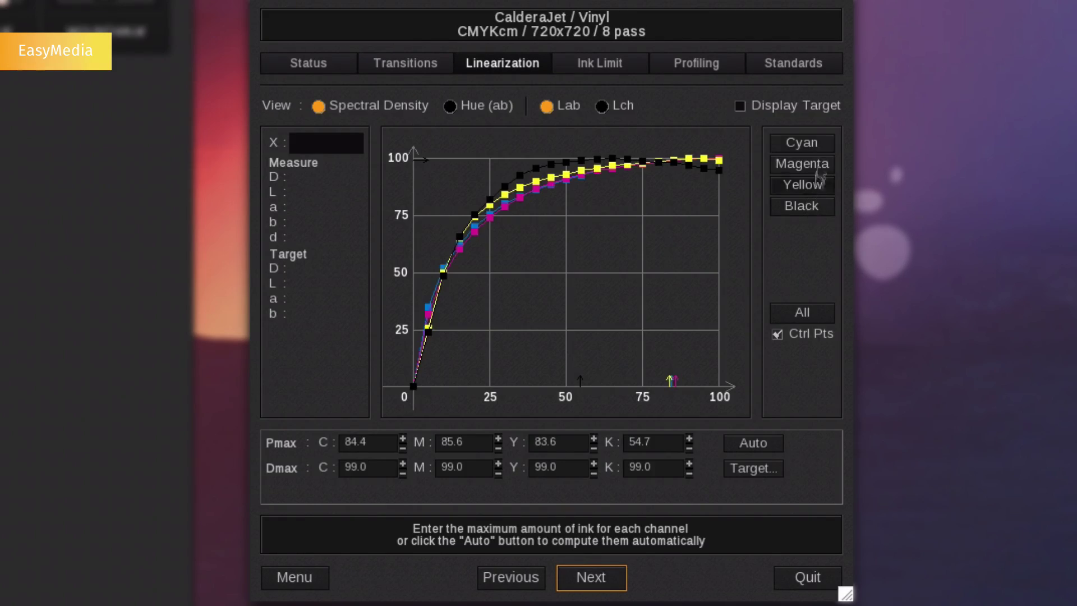
# - Lower black maximum ink to 49.2 and magenta to 74.5, then build the linearization curves
pyautogui.click(819, 145)
pyautogui.click(816, 164)
pyautogui.click(815, 184)
pyautogui.click(812, 206)
pyautogui.moveTo(580, 289)
pyautogui.mouseDown()
pyautogui.moveTo(548, 299)
pyautogui.moveTo(565, 308)
pyautogui.mouseUp()
pyautogui.click(802, 164)
pyautogui.moveTo(675, 208); pyautogui.dragTo(641, 230)
pyautogui.click(587, 578)
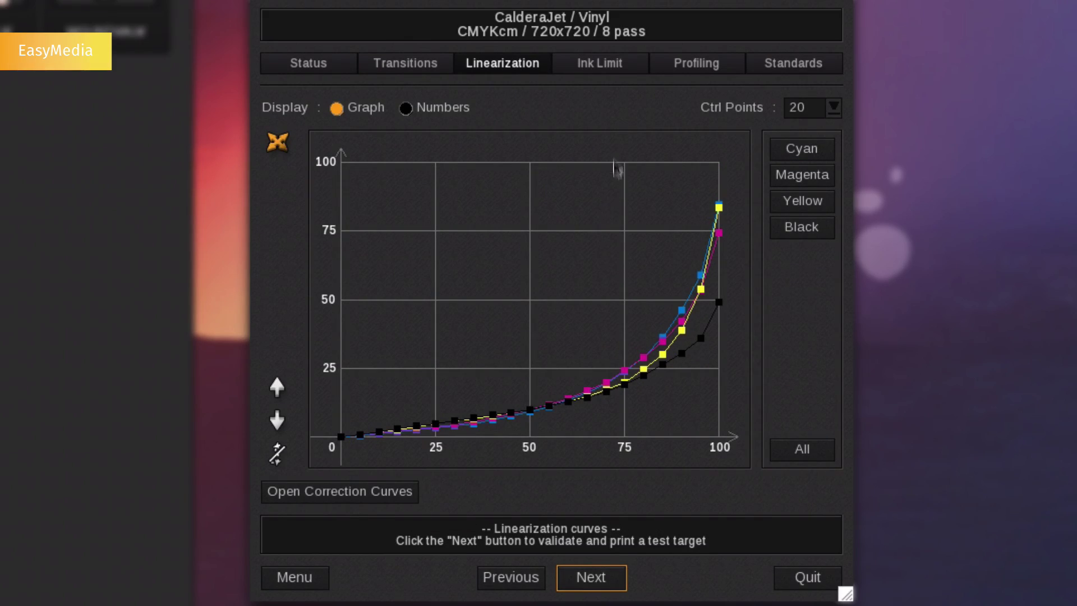
# - Create a new ink limit with a 190% total ink limit and go to Profiling
pyautogui.click(620, 64)
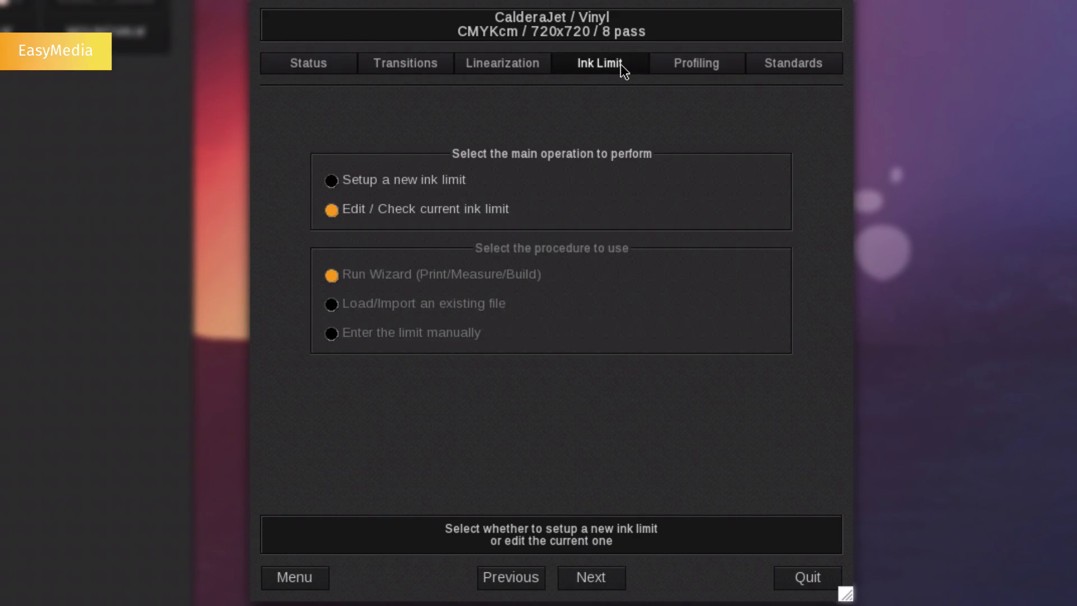
pyautogui.click(413, 178)
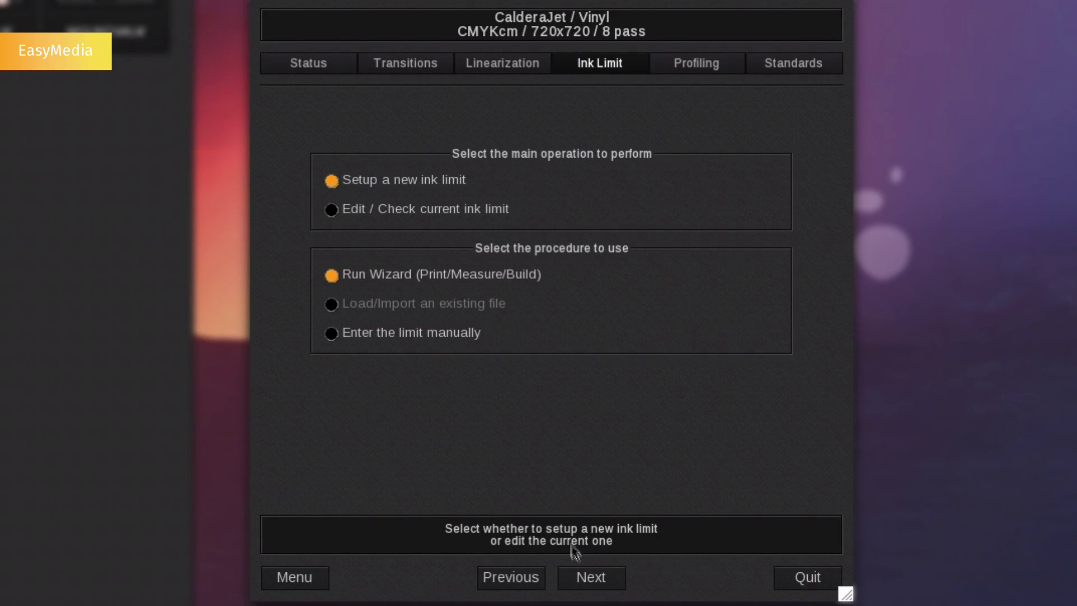
pyautogui.click(584, 583)
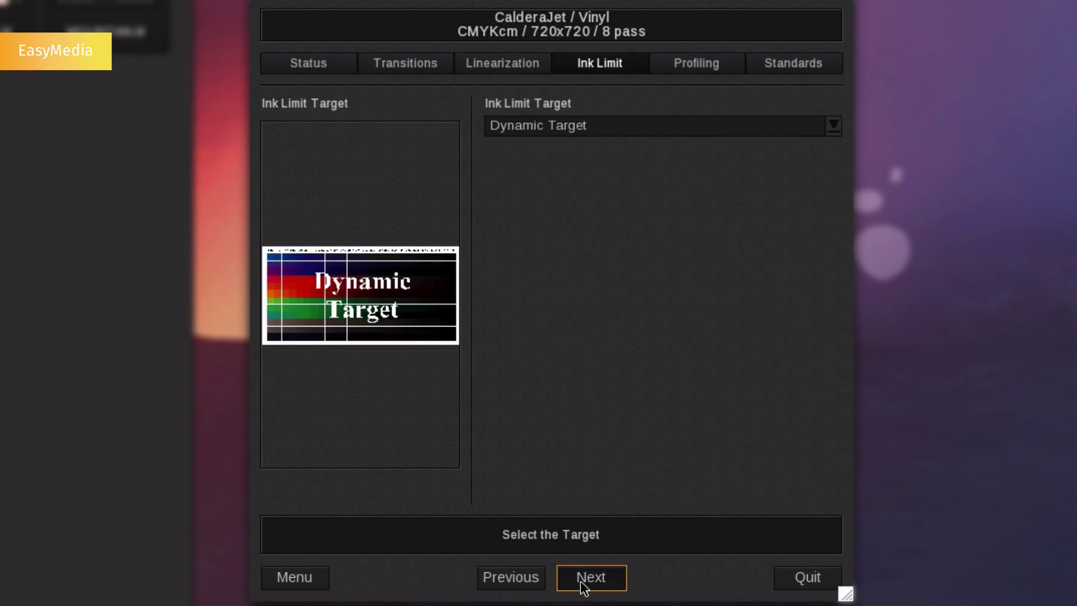
pyautogui.click(584, 583)
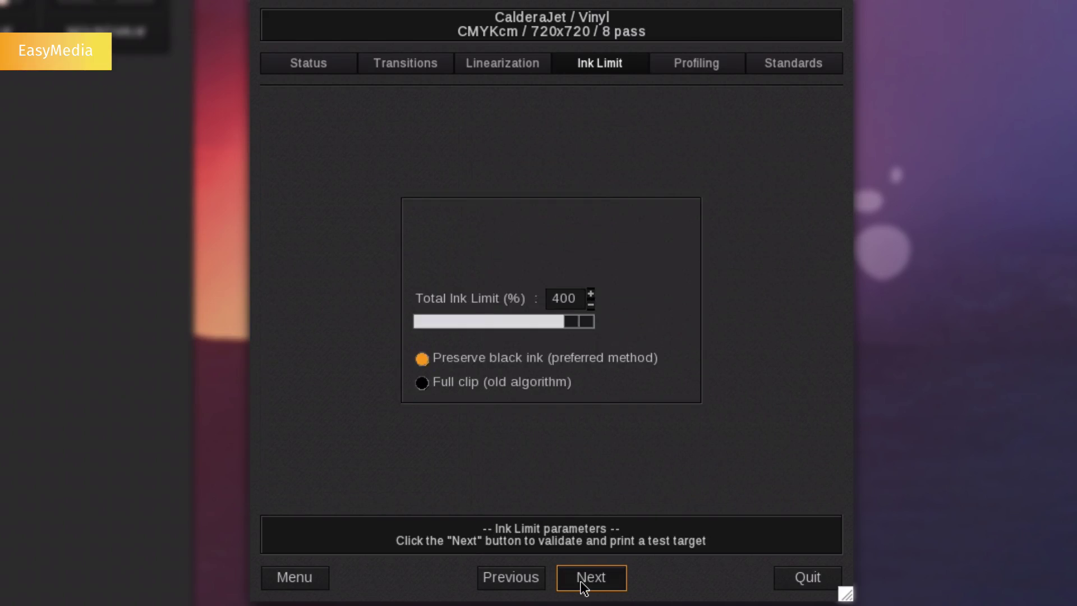
pyautogui.click(564, 299)
pyautogui.write('190')
pyautogui.press('Return')
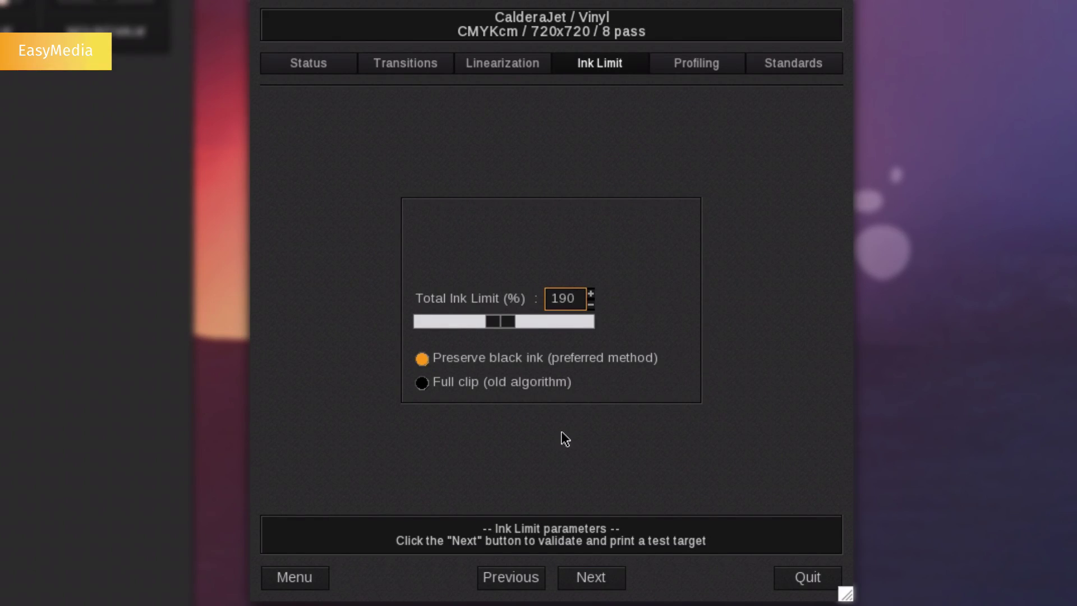
pyautogui.click(693, 64)
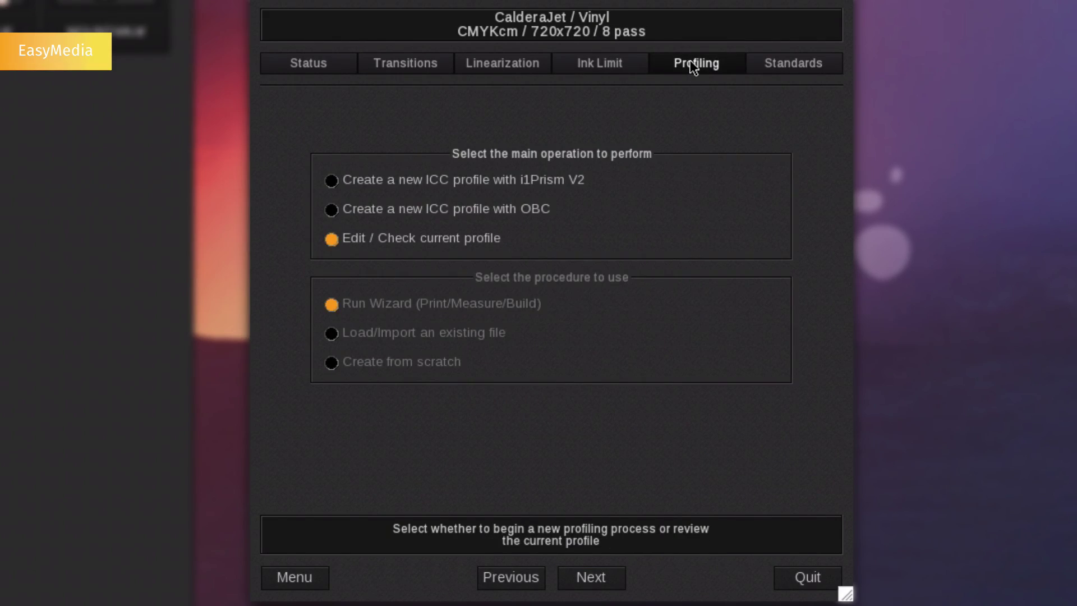
# - Preview the sample images with the current vinyl profile disabled, then re-enabled
pyautogui.click(597, 578)
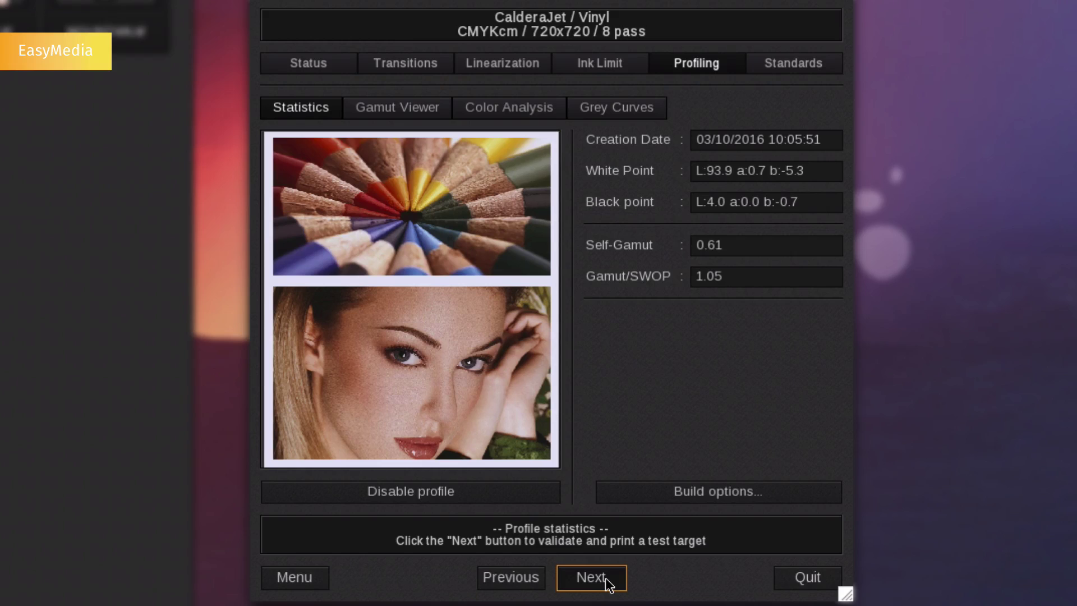
pyautogui.click(483, 496)
pyautogui.click(484, 497)
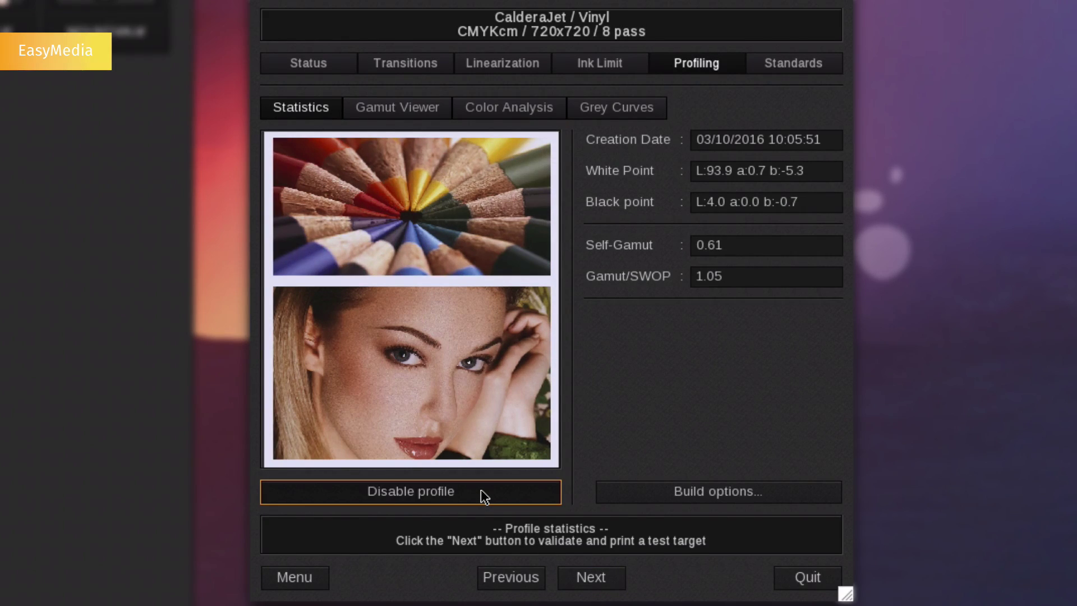
# - Inspect the profile's gamut as a 2D slice at L 31 and a rotated 3D cloud
pyautogui.click(396, 108)
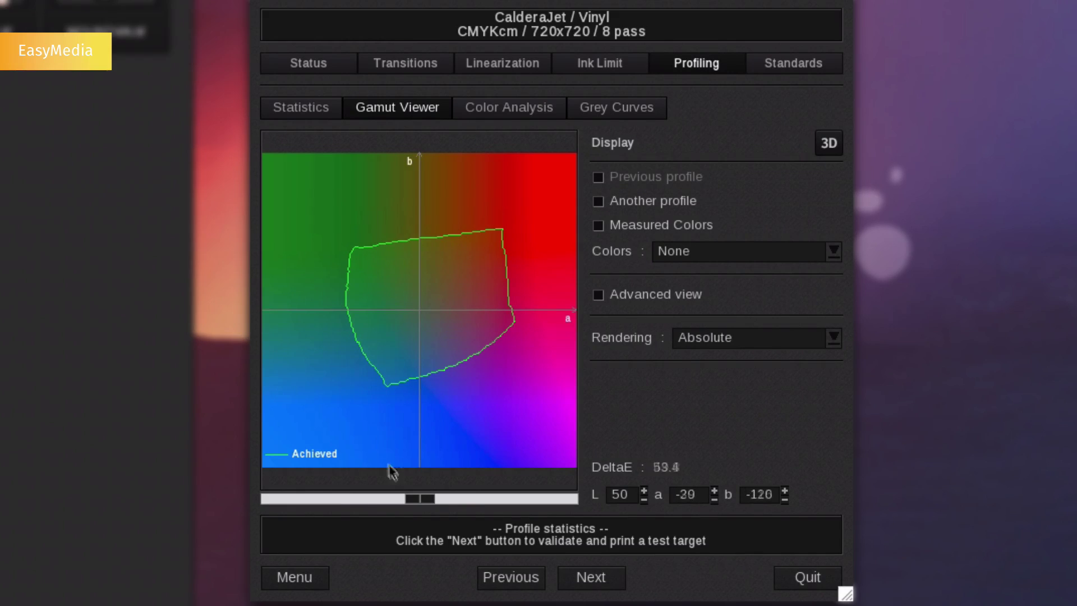
pyautogui.moveTo(415, 498); pyautogui.dragTo(357, 509)
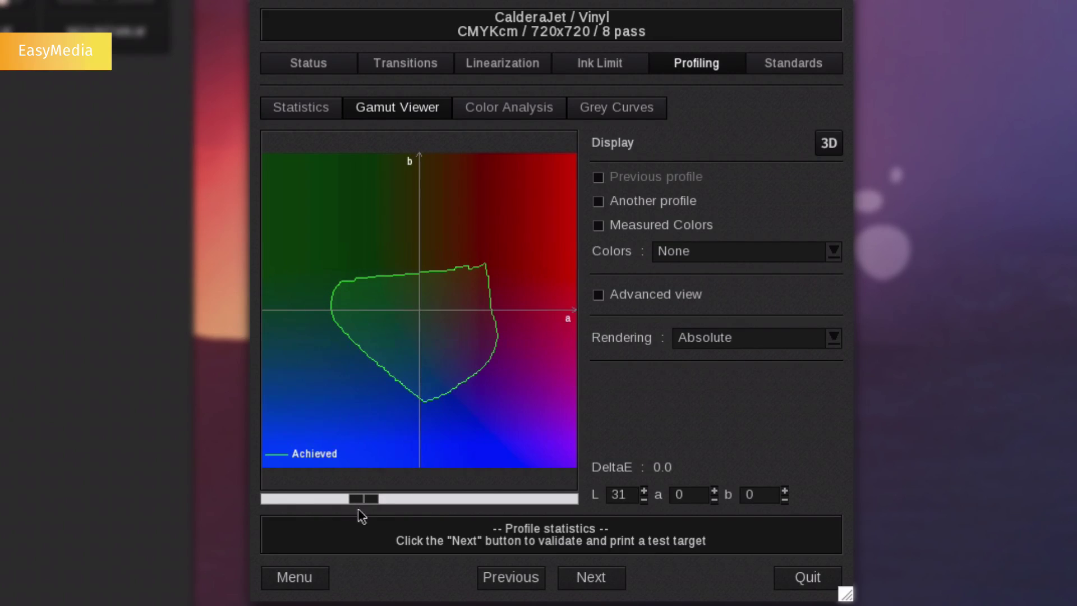
pyautogui.click(829, 147)
pyautogui.moveTo(797, 206); pyautogui.dragTo(755, 242)
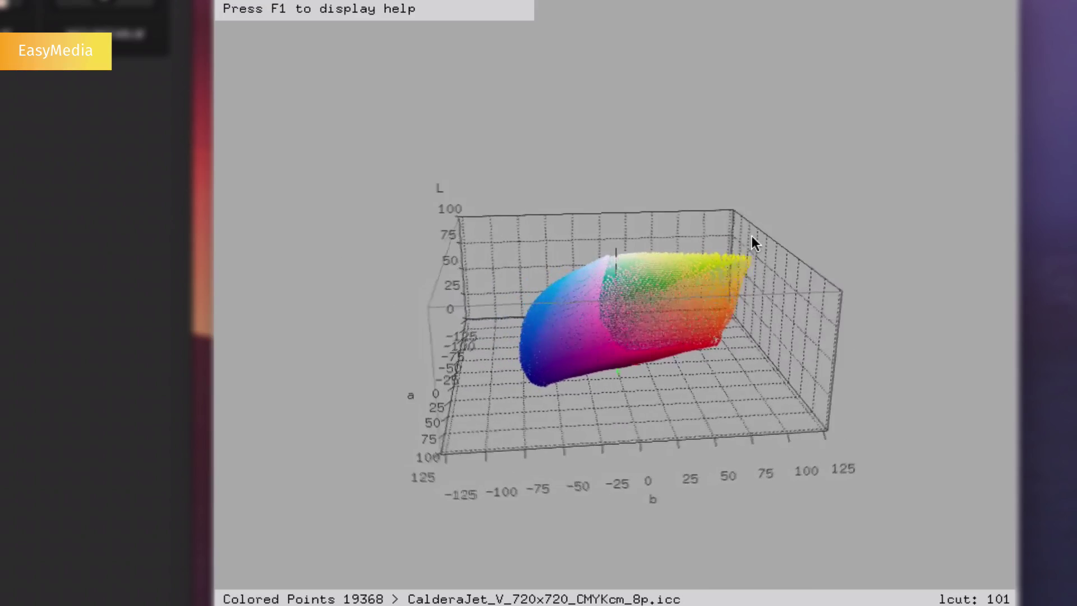
pyautogui.press('Escape')
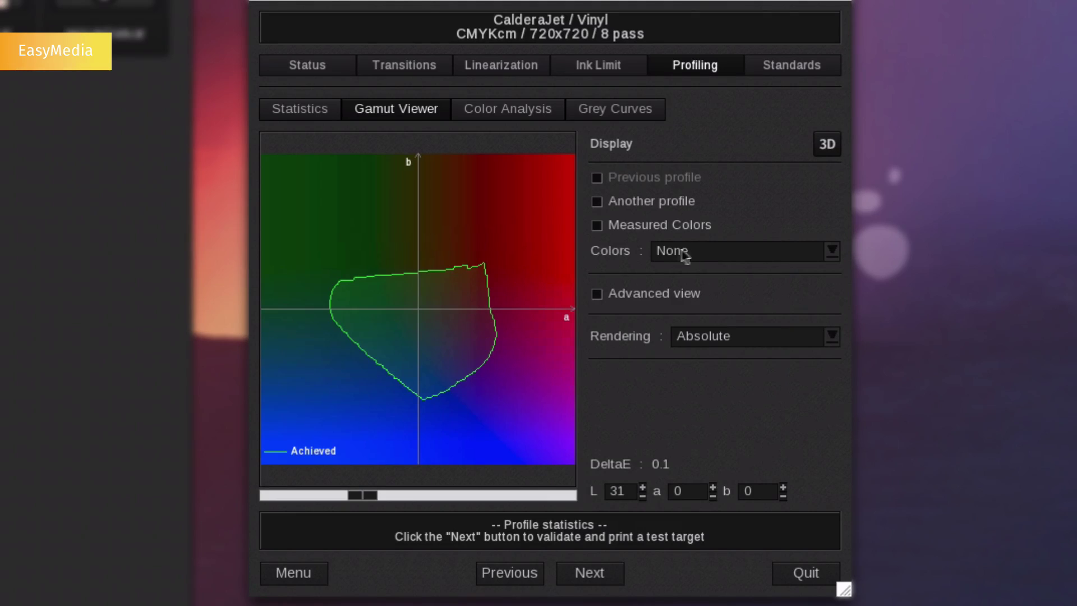
# - Overlay the CoatedFOGRA39.icc standard gamut and compare it across lightness levels
pyautogui.click(636, 205)
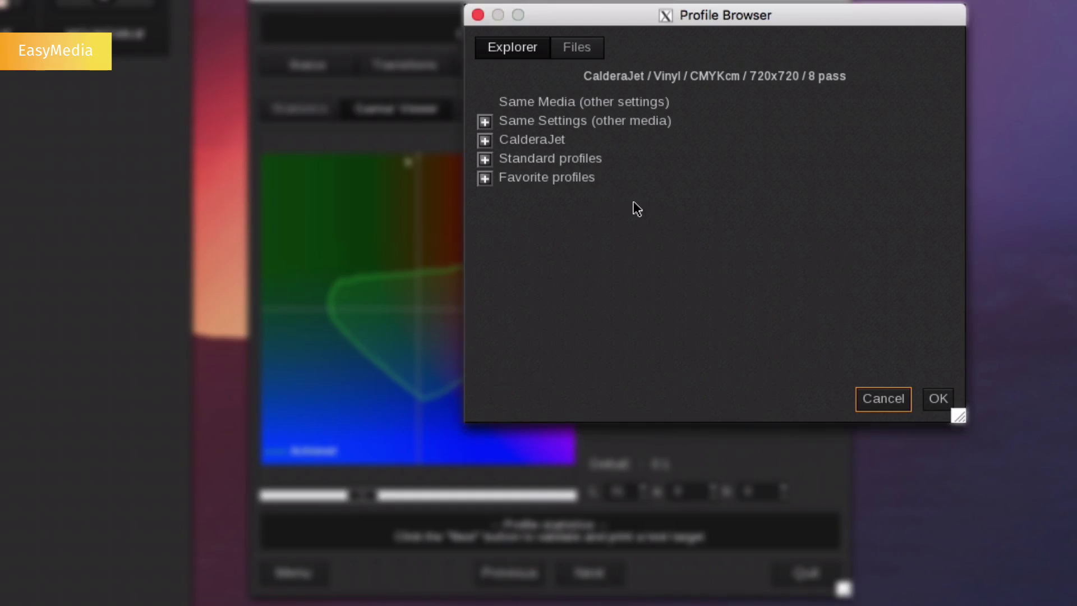
pyautogui.click(485, 159)
pyautogui.click(505, 196)
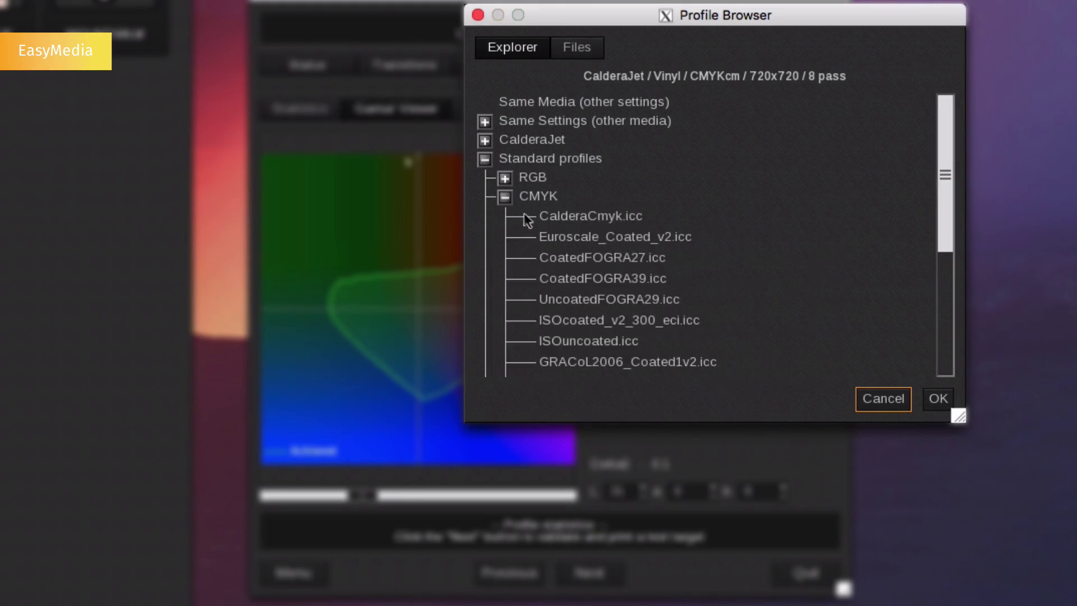
pyautogui.click(605, 278)
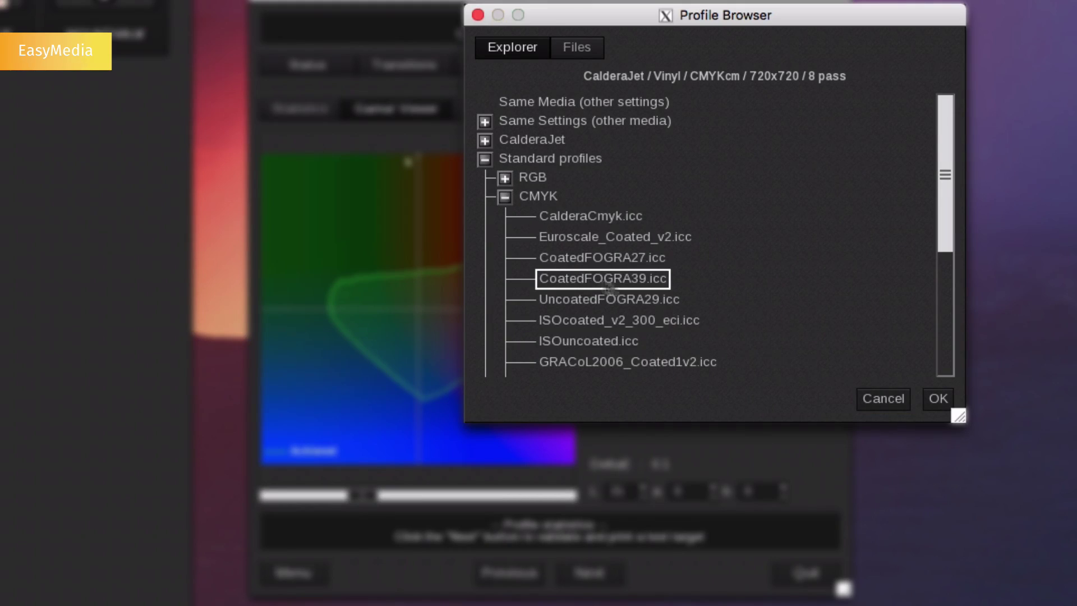
pyautogui.click(937, 400)
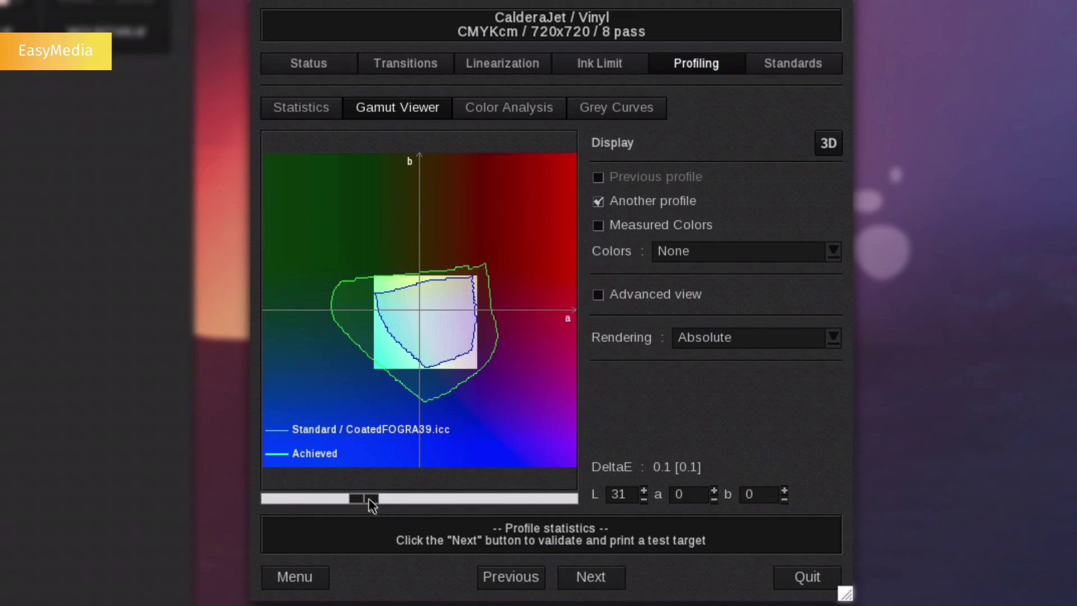
pyautogui.moveTo(369, 499); pyautogui.dragTo(326, 525)
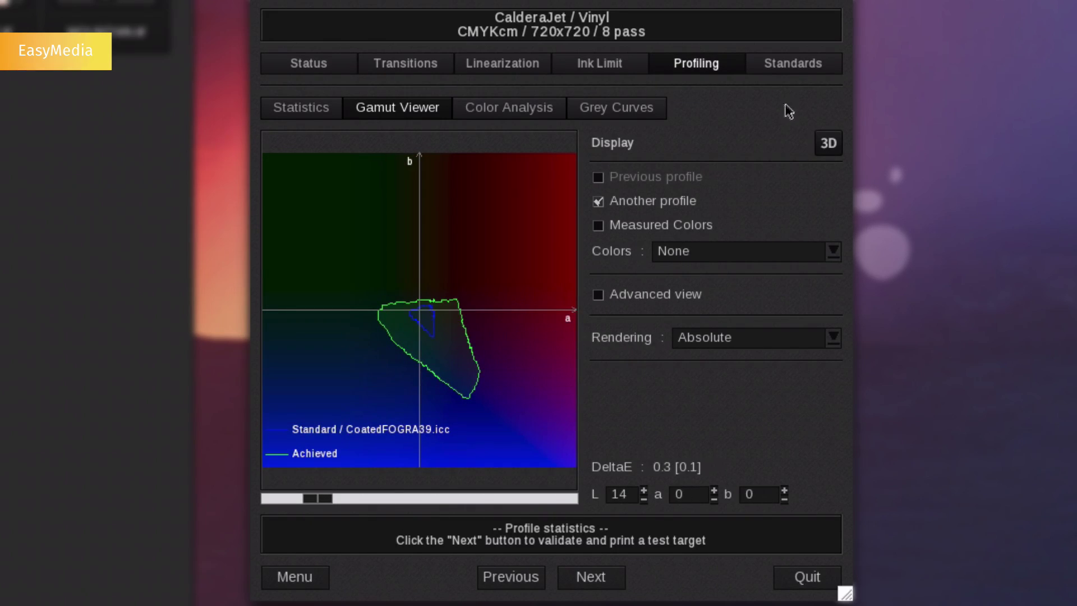
pyautogui.click(792, 62)
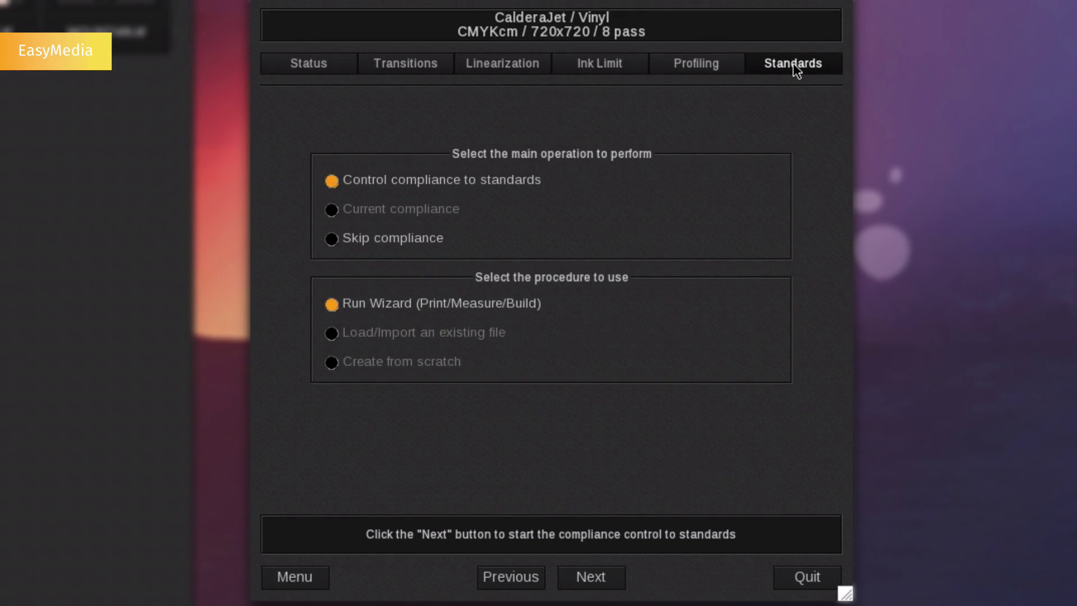
# - Run the compliance check with the current profile: ISO12647-7 fails, FOGRA PSD and ISO12647-8 pass
pyautogui.click(593, 577)
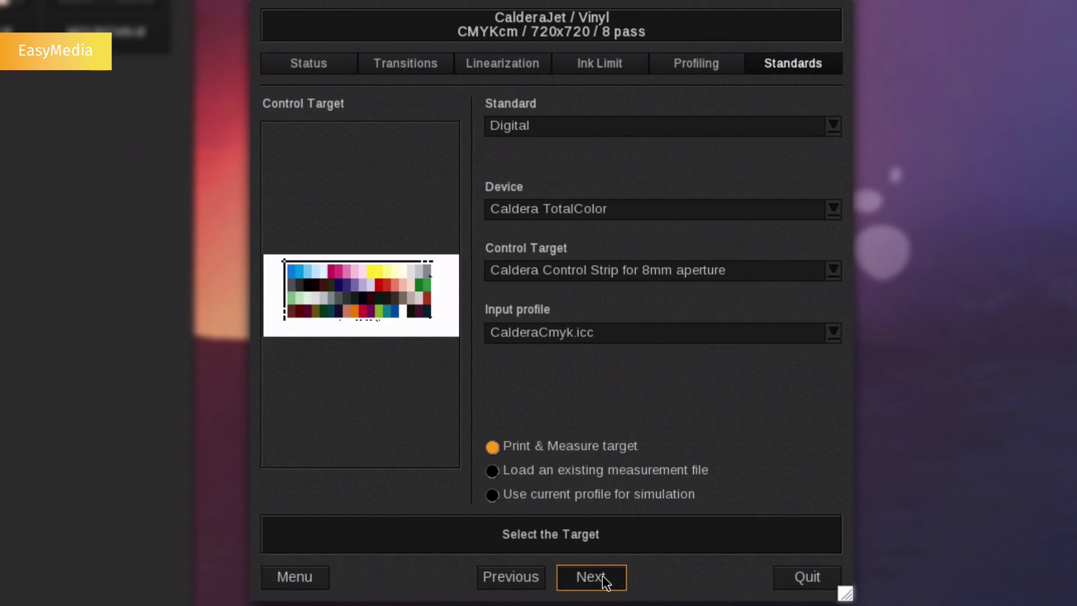
pyautogui.click(512, 499)
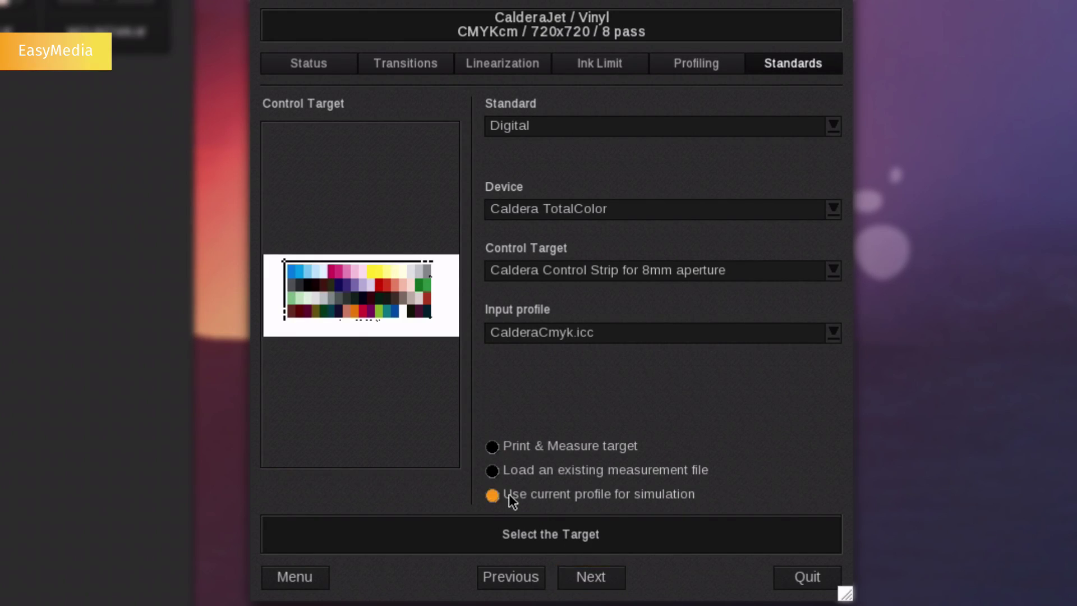
pyautogui.click(603, 582)
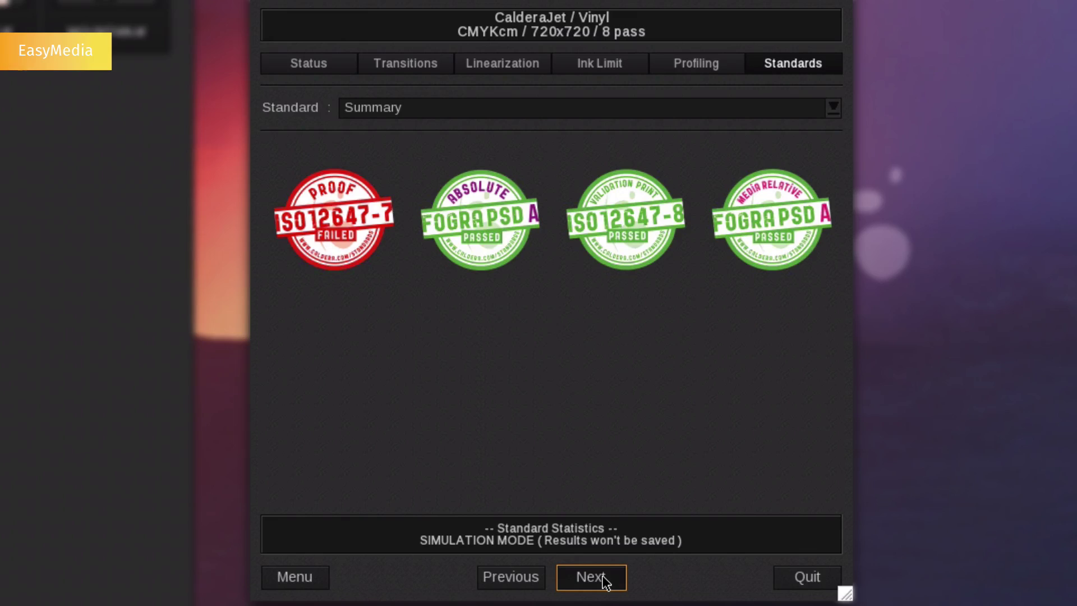